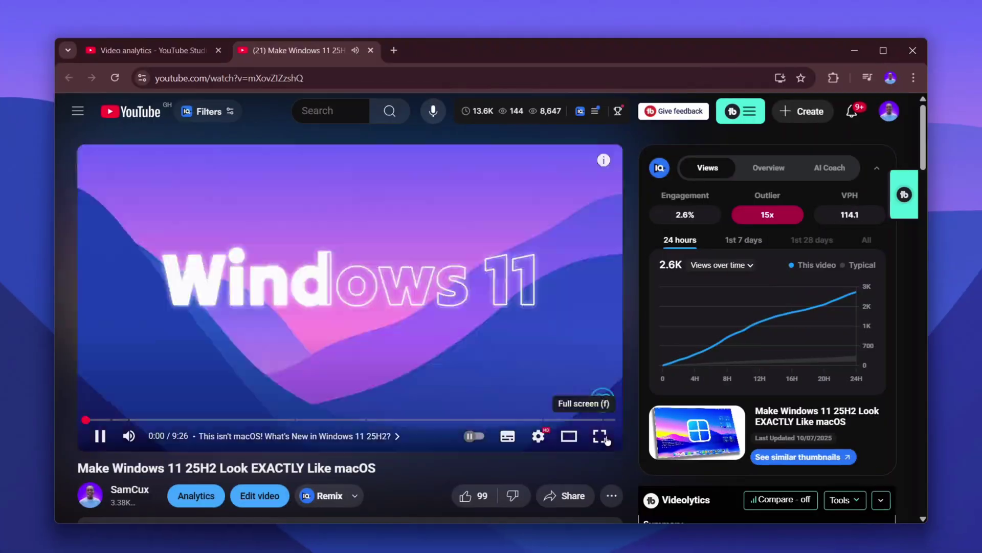
- Play the intro clip, then return to the macOS-style desktop with Explorer open at Home
left_click(601, 436)
key("f")
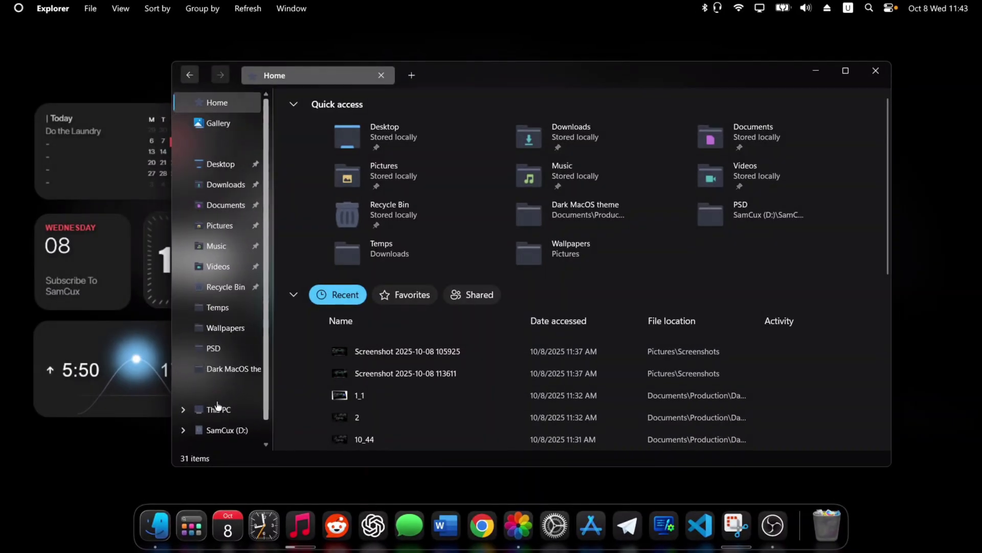
- Open This PC in Explorer and select the second drive, then Local Disk (C:), then the second drive again
left_click(232, 409)
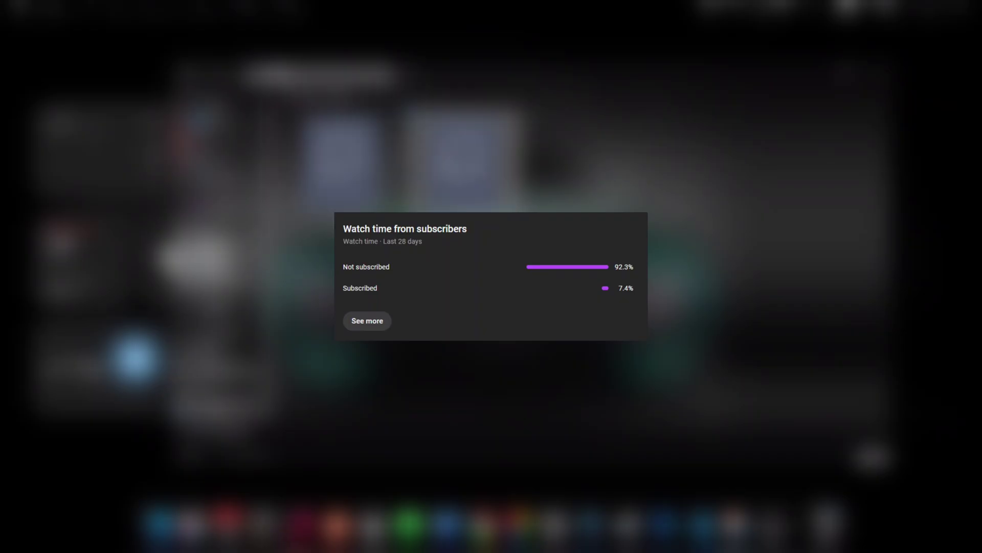
left_click(467, 167)
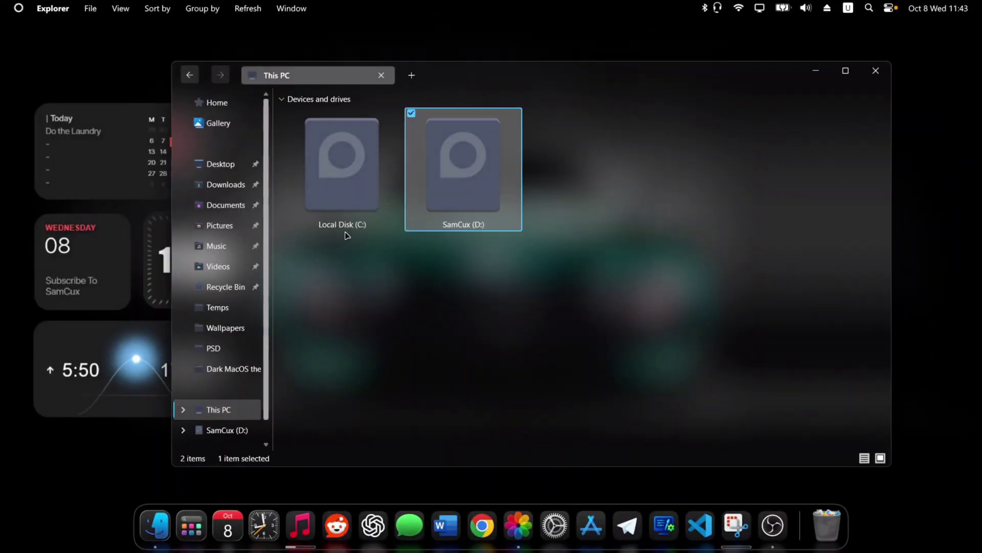
left_click(348, 228)
left_click(482, 164)
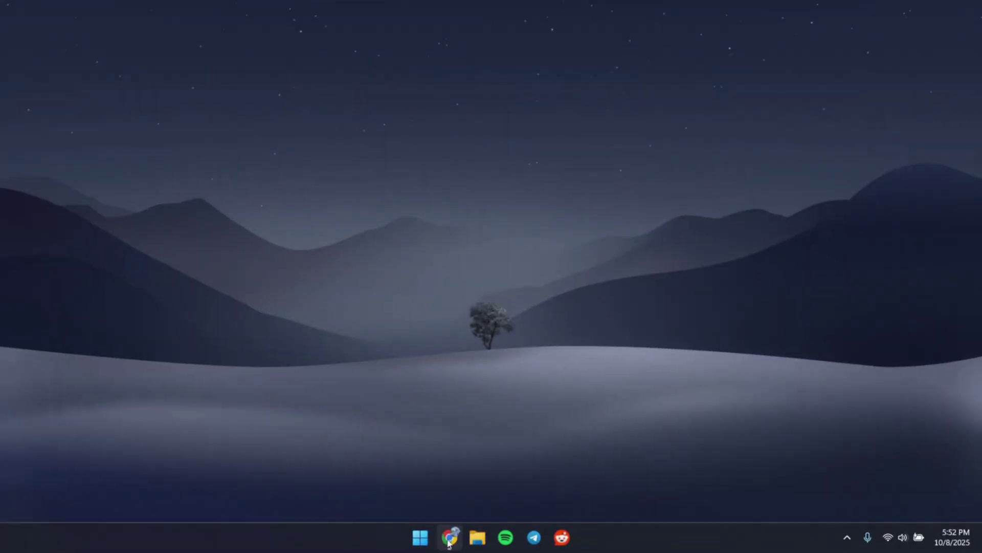
- Download the Rainmeter 4.5.23 installer from rainmeter.net in Chrome and run it
left_click(449, 539)
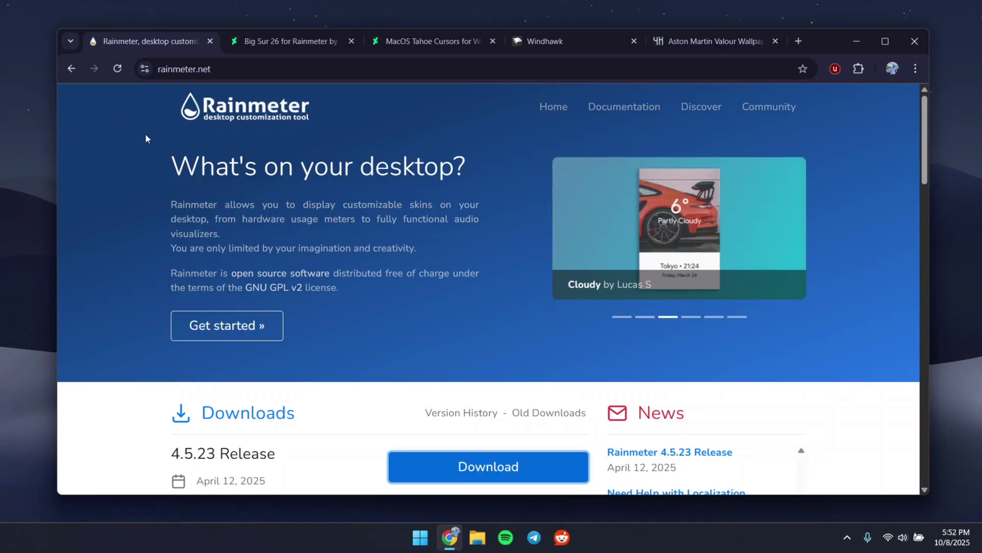
scroll(173, 153, "down", 3)
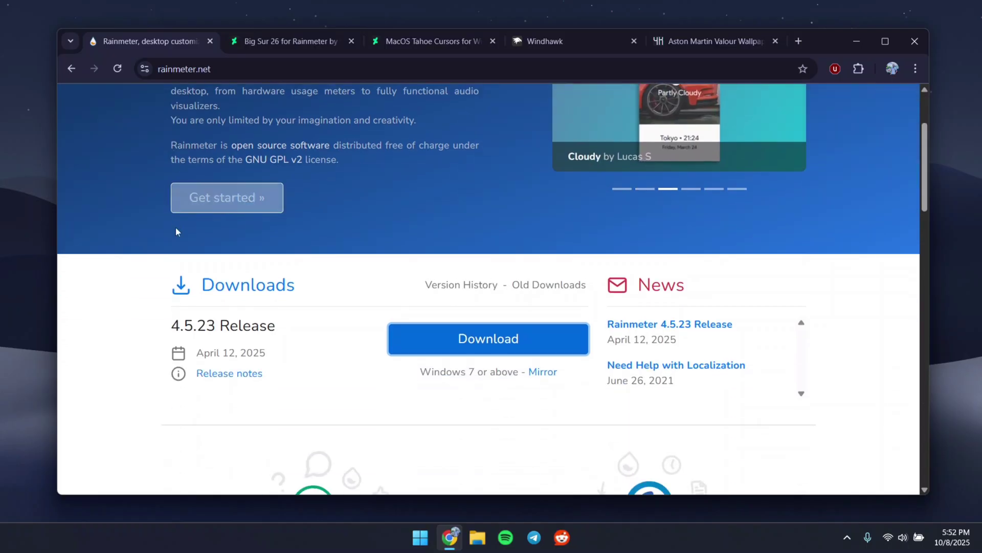
scroll(296, 274, "down", 4)
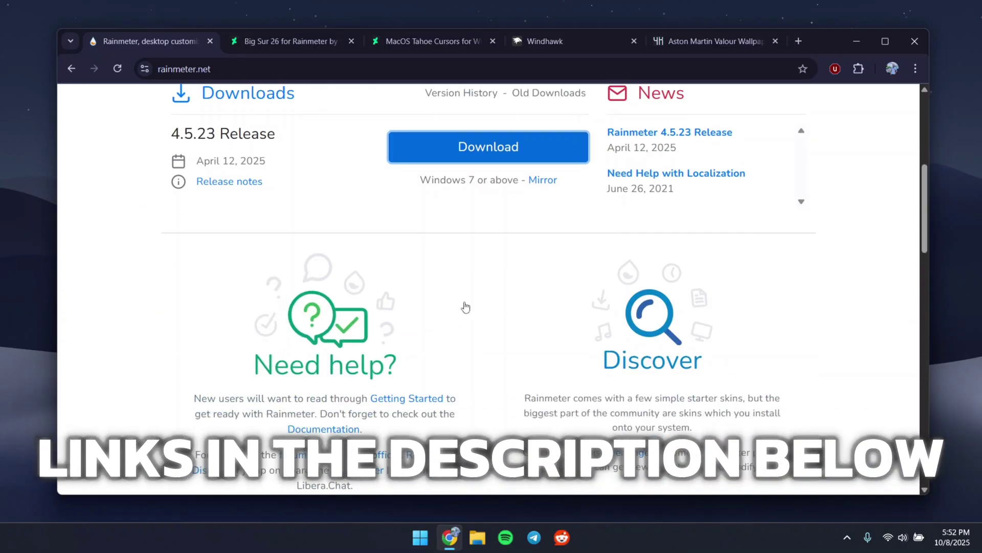
scroll(434, 239, "up", 6)
scroll(301, 191, "down", 5)
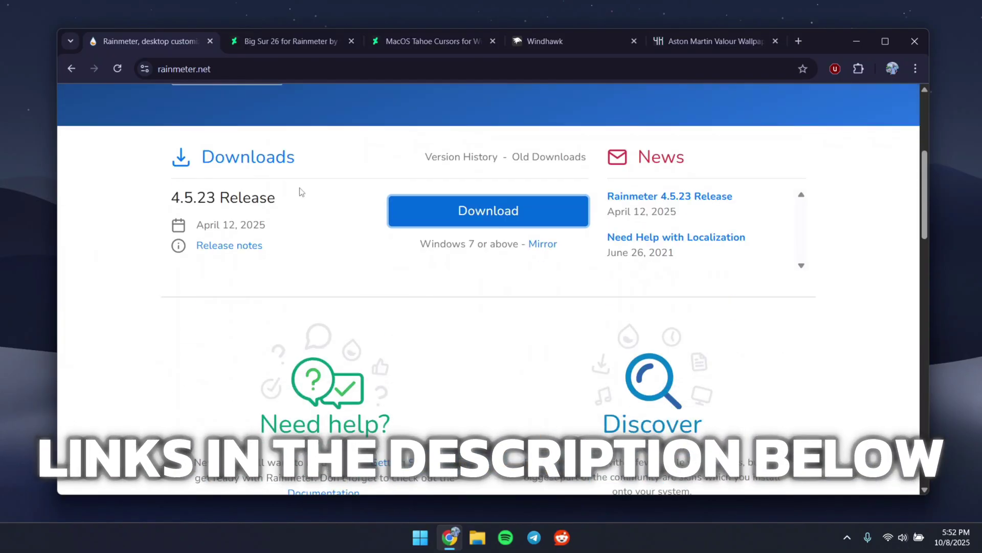
left_click(466, 210)
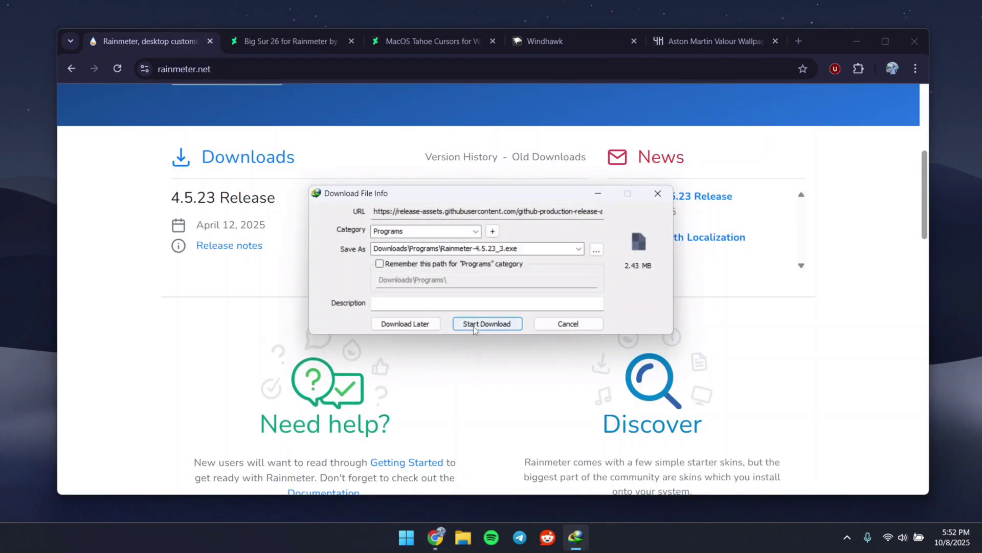
left_click(471, 324)
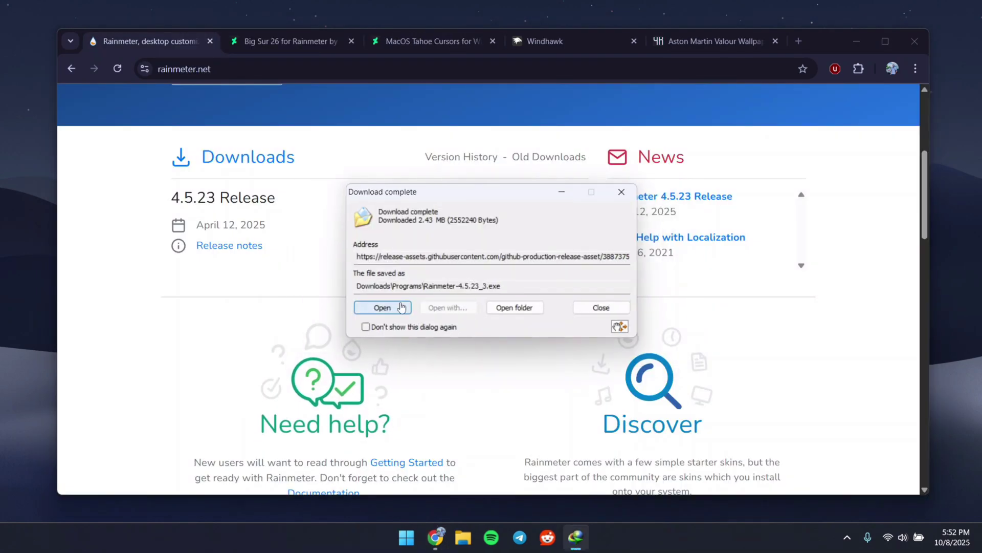
left_click(383, 307)
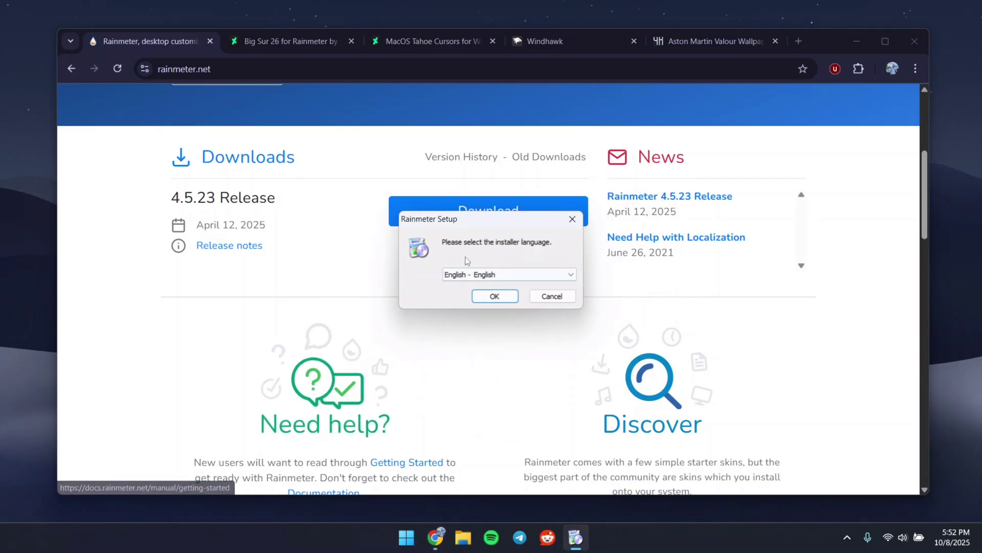
- Install Rainmeter in English with the standard installation and launch it
left_click(509, 301)
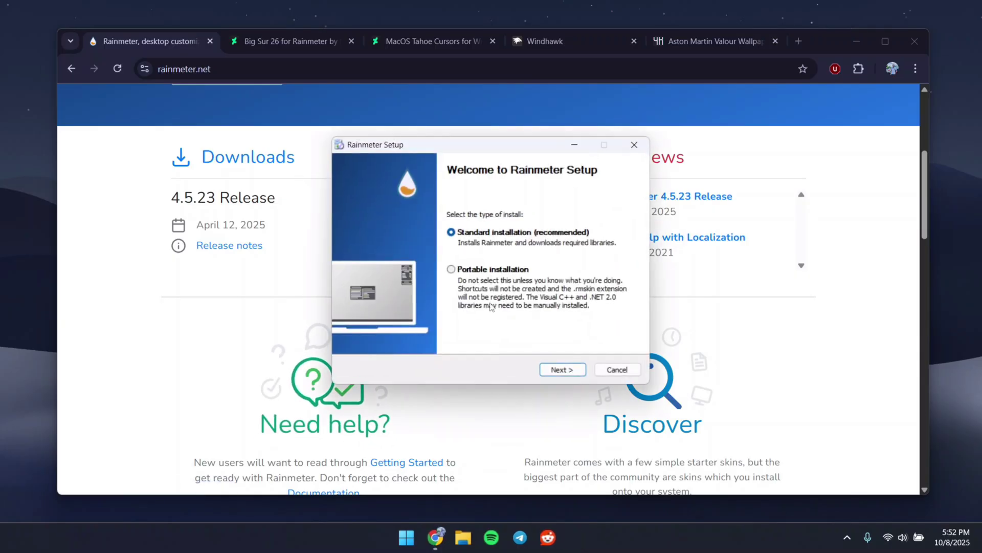
left_click(562, 371)
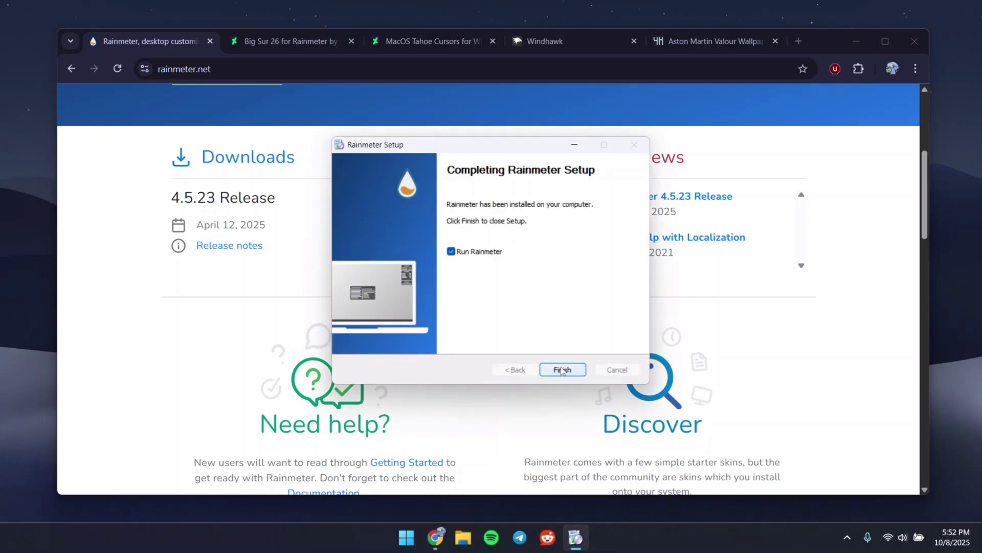
left_click(562, 371)
- Minimise Chrome and unload the Rainmeter welcome skin from the desktop
left_click(858, 45)
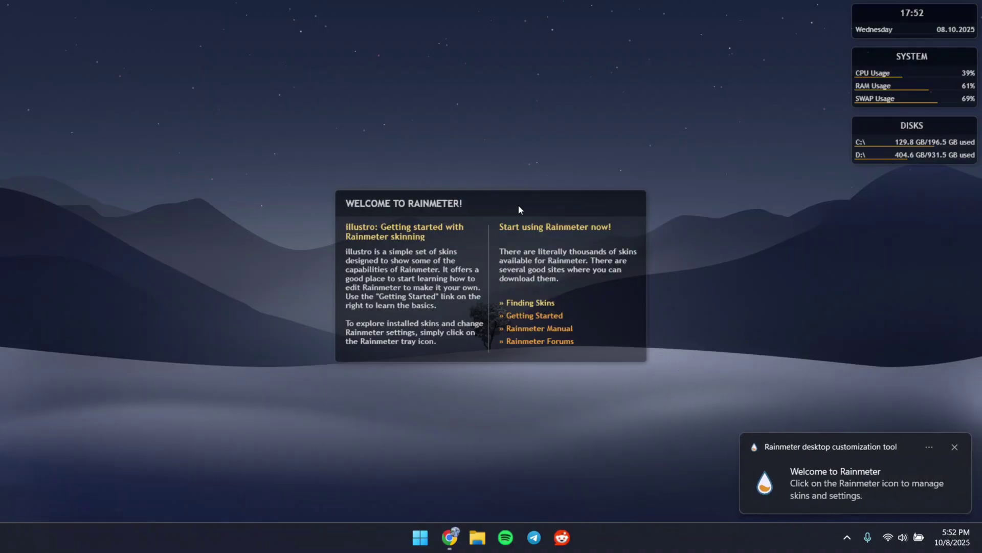
right_click(525, 254)
left_click(576, 399)
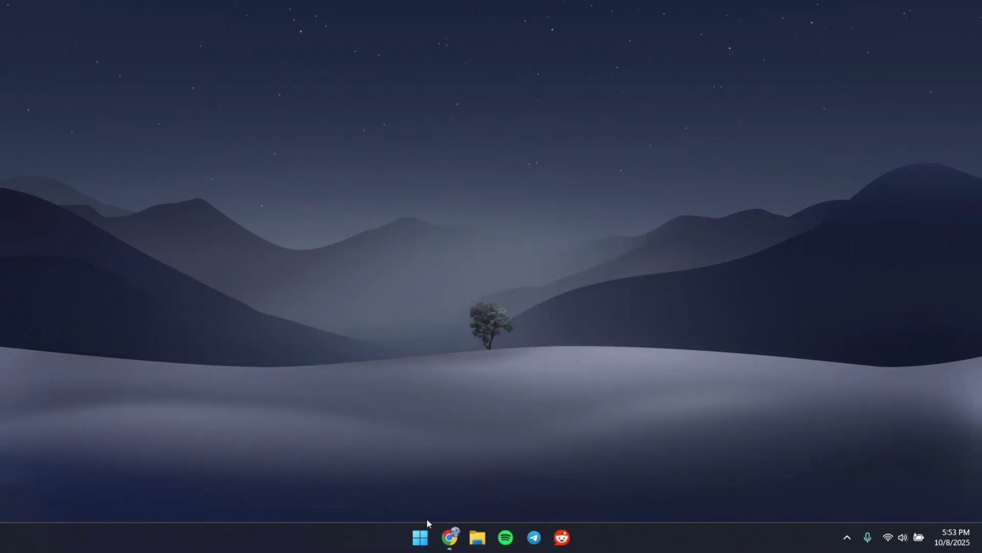
- Reload the Big Sur 26 DeviantArt page, preview the artwork, then download and open the zip
left_click(449, 537)
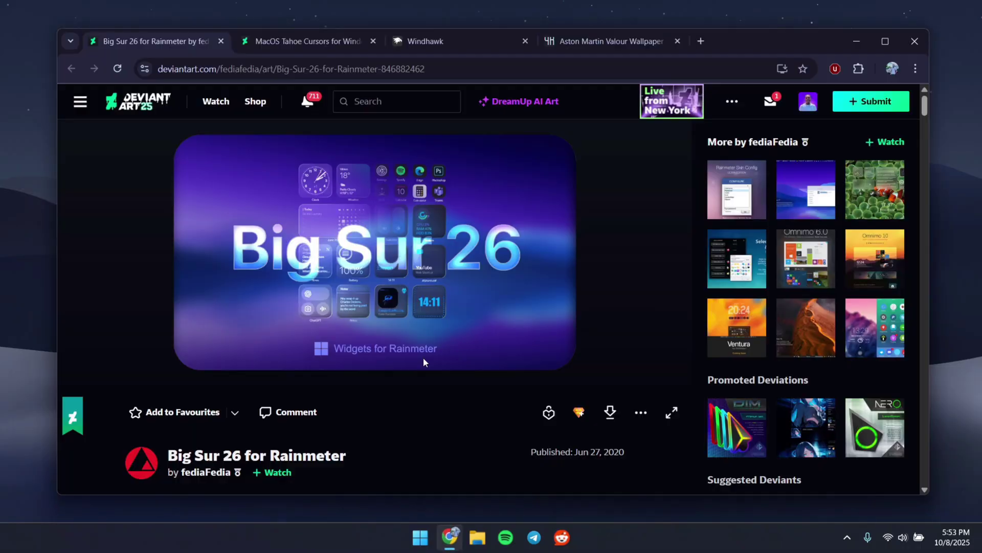
left_click(124, 76)
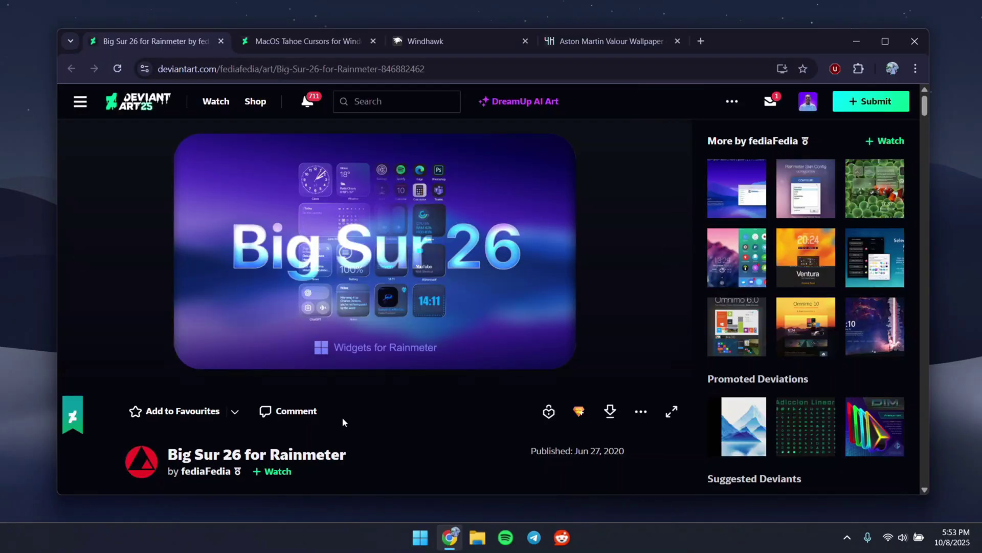
scroll(384, 364, "down", 2)
scroll(384, 364, "up", 2)
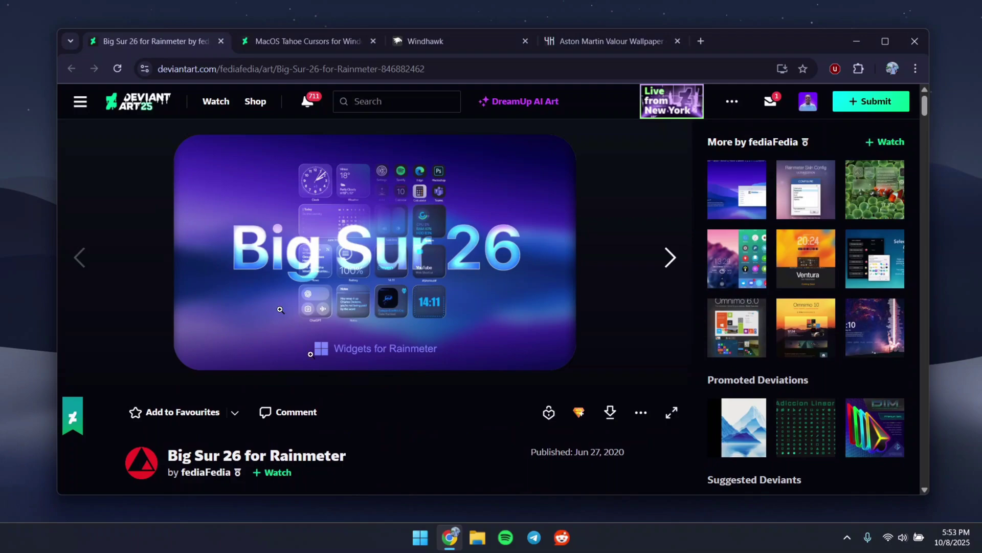
left_click(418, 260)
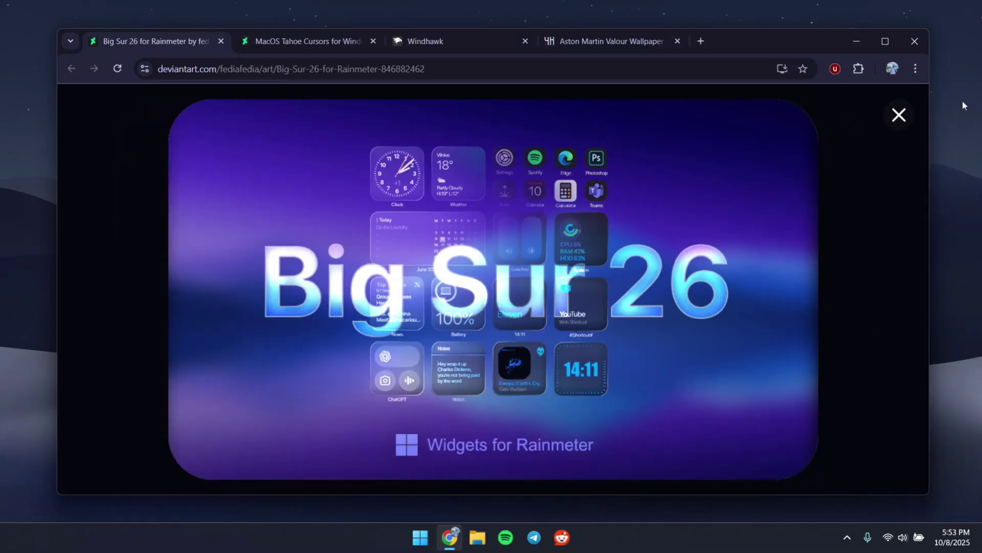
left_click(899, 115)
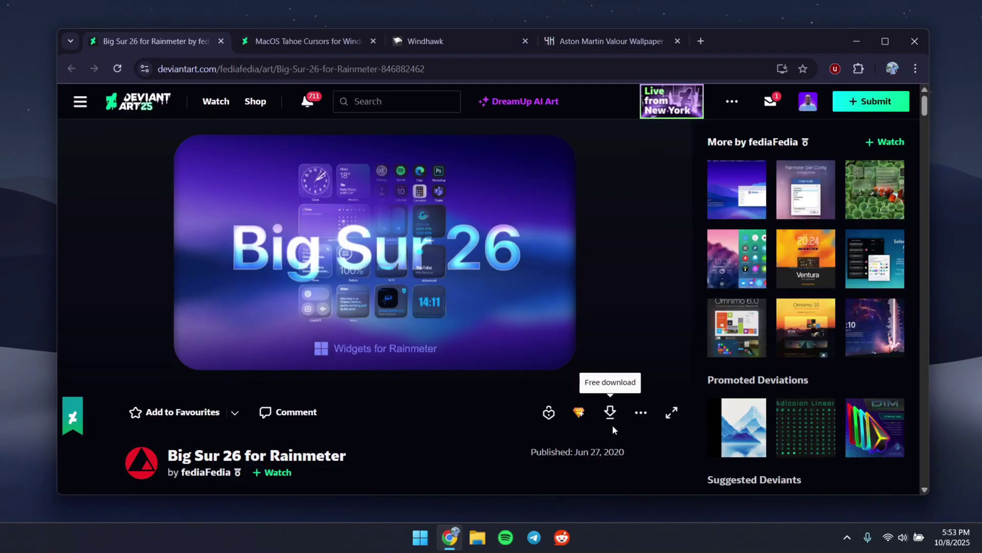
left_click(611, 411)
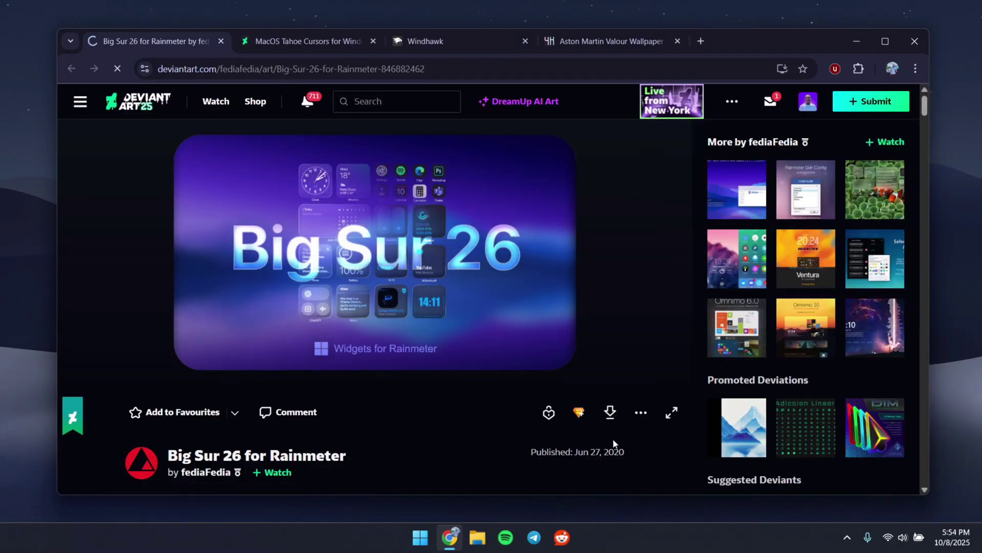
left_click(481, 320)
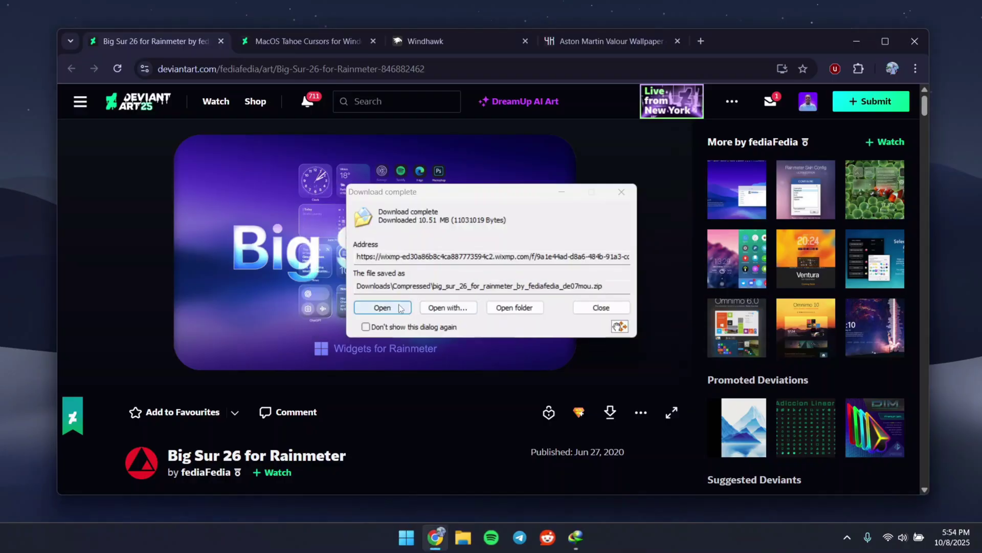
left_click(384, 307)
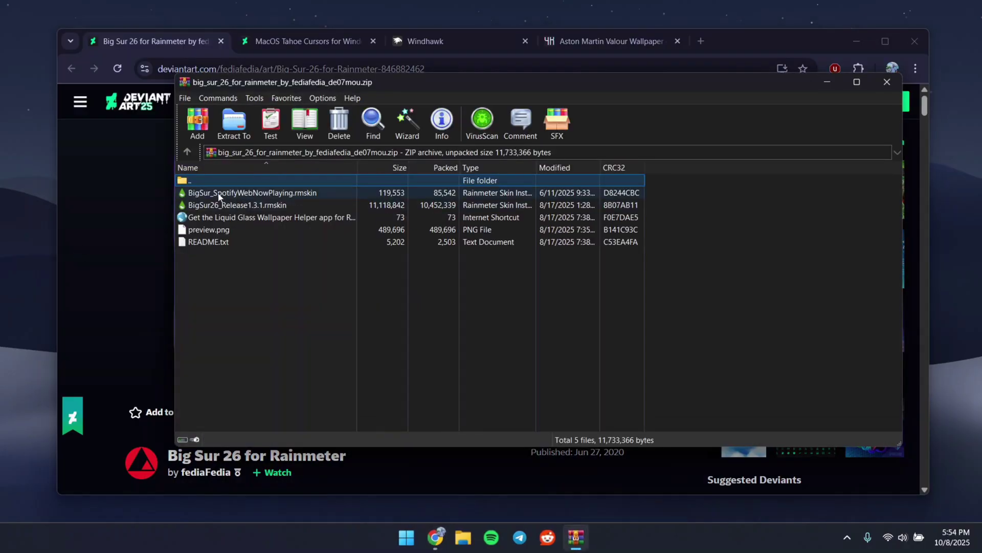
- Install BigSur26_Release1.3.1.rmskin from the archive, then minimise WinRAR and Chrome
left_click(219, 197)
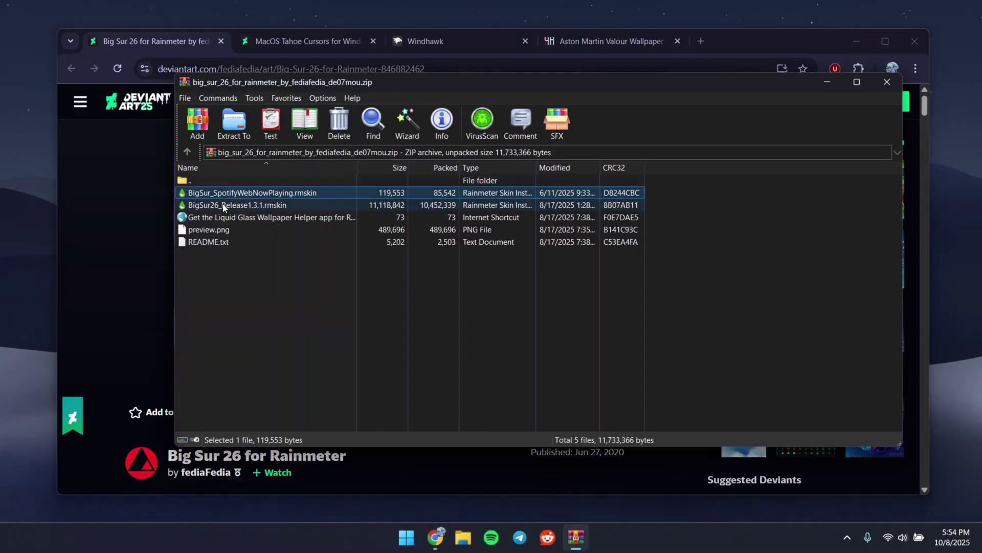
left_click(225, 205)
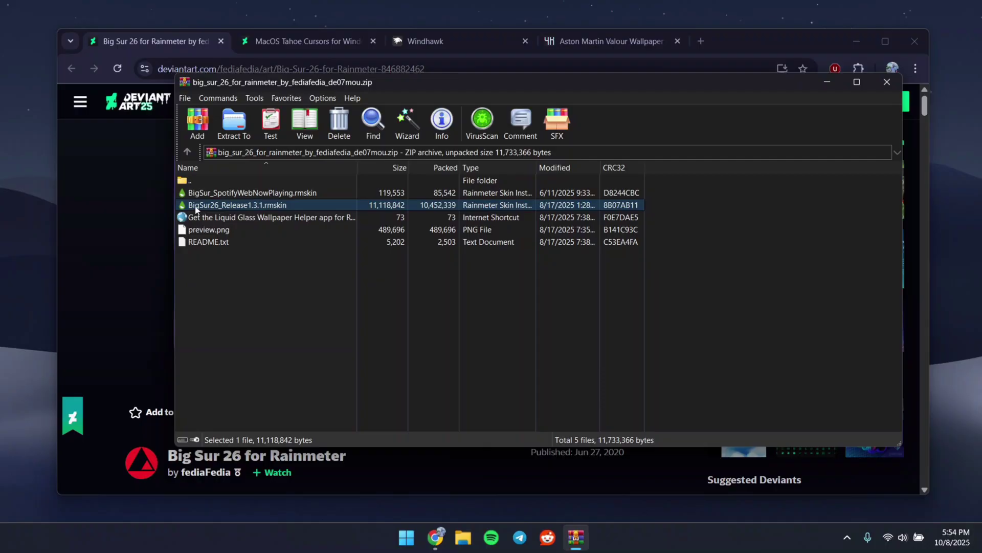
double_click(246, 207)
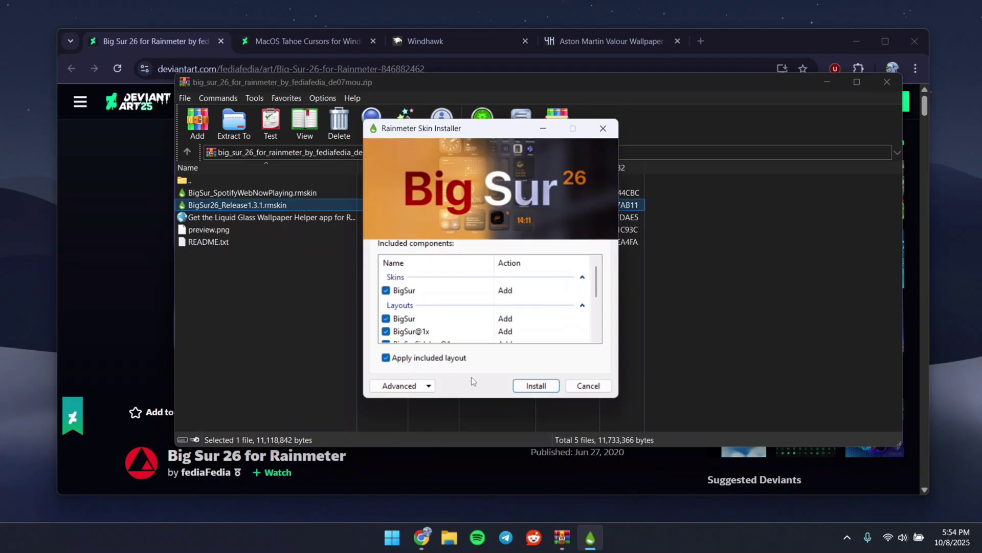
left_click(528, 385)
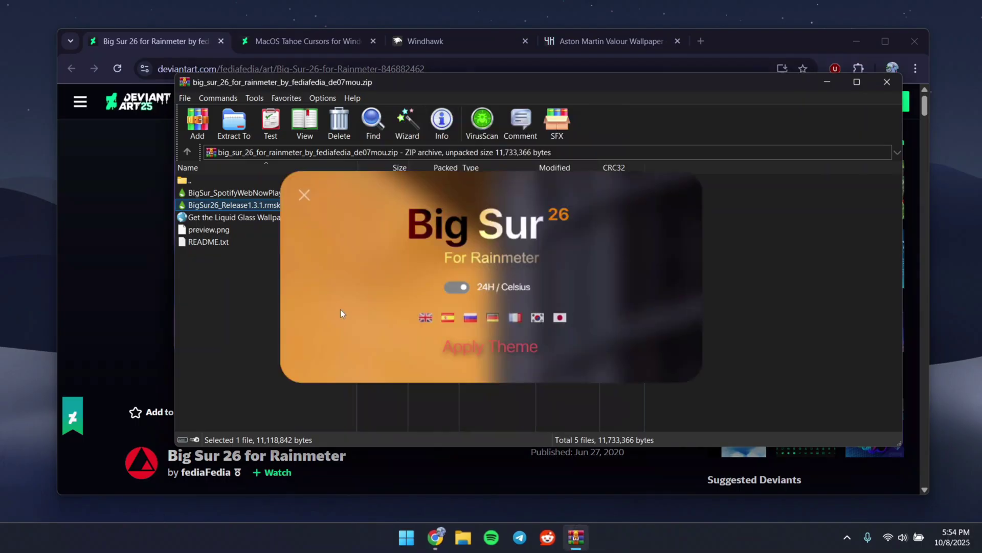
left_click(825, 82)
left_click(857, 41)
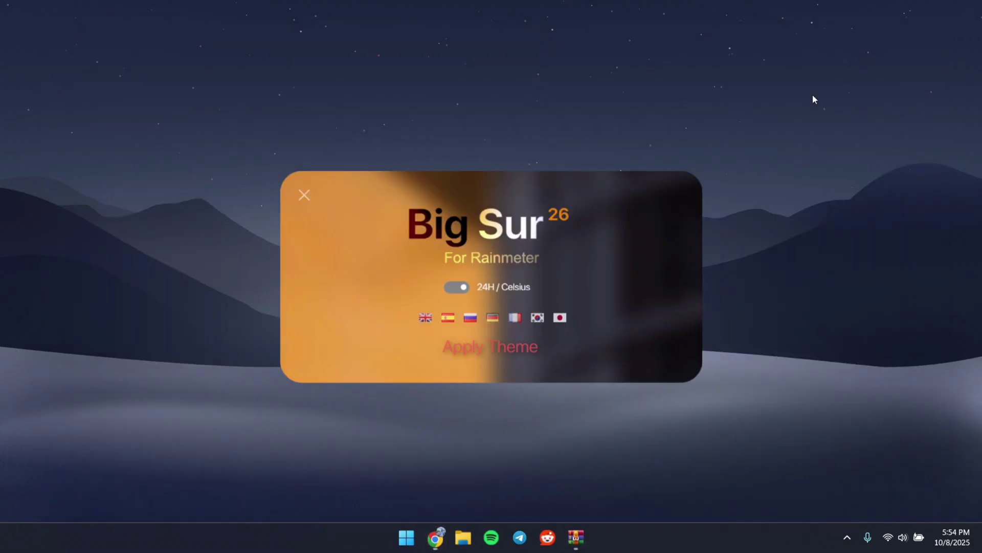
- Apply the Big Sur theme with the Classic layout and confirm the chosen style and wallpaper
left_click(501, 350)
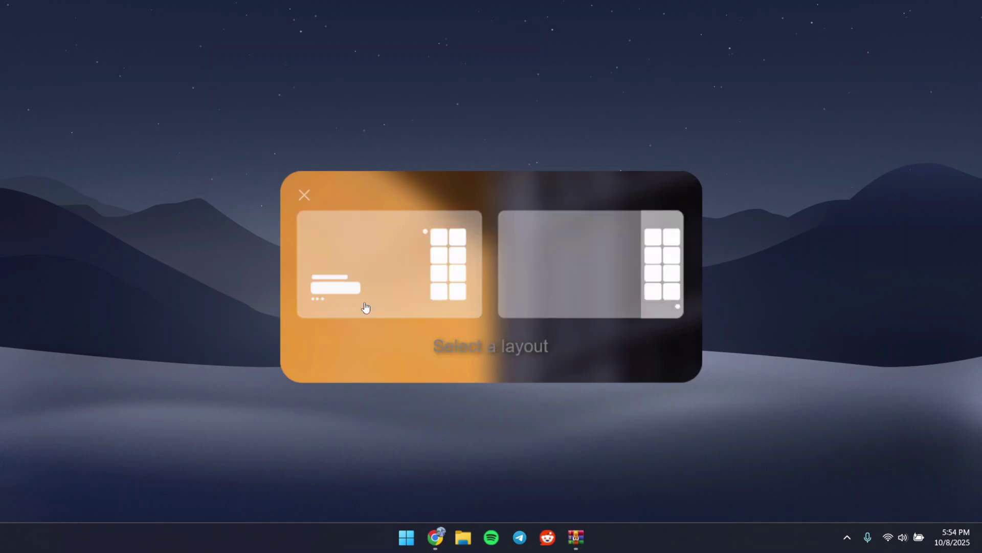
left_click(439, 252)
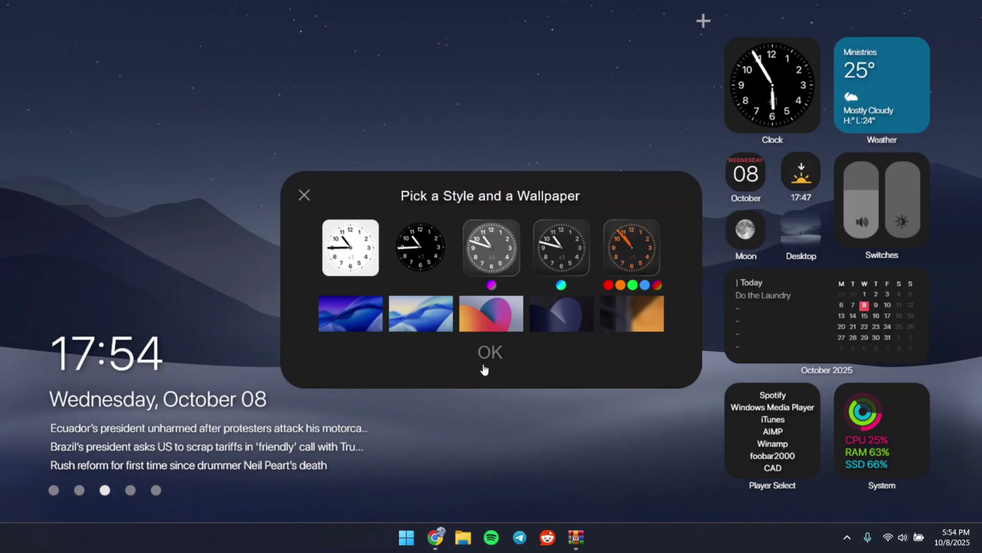
left_click(486, 356)
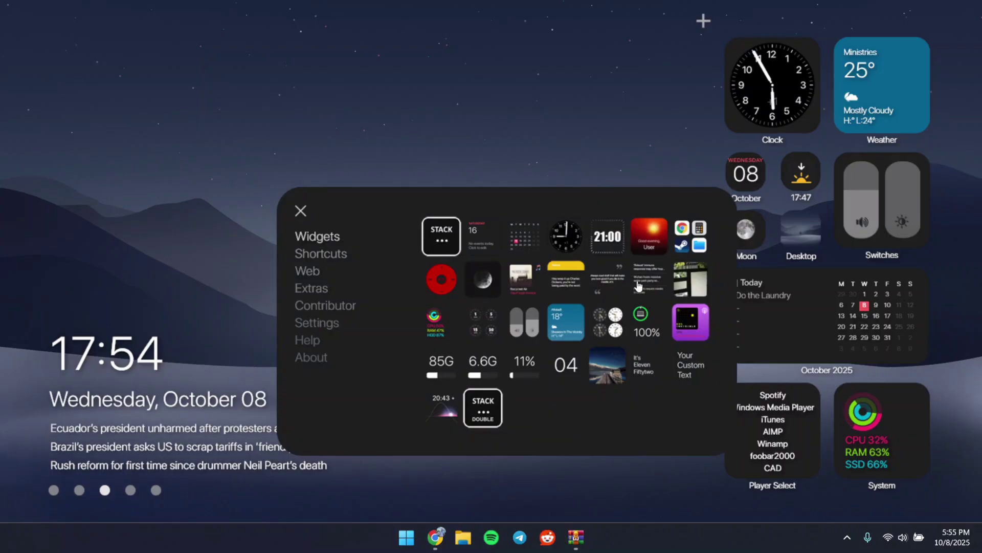
- Close the Weather, Switches, sunrise, Moon and large clock/date/news widgets
right_click(897, 73)
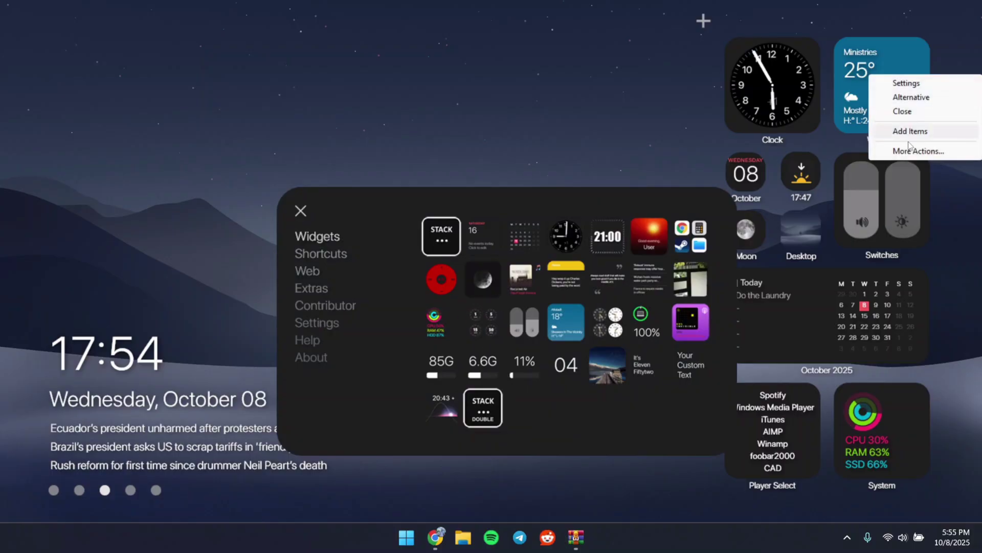
left_click(901, 117)
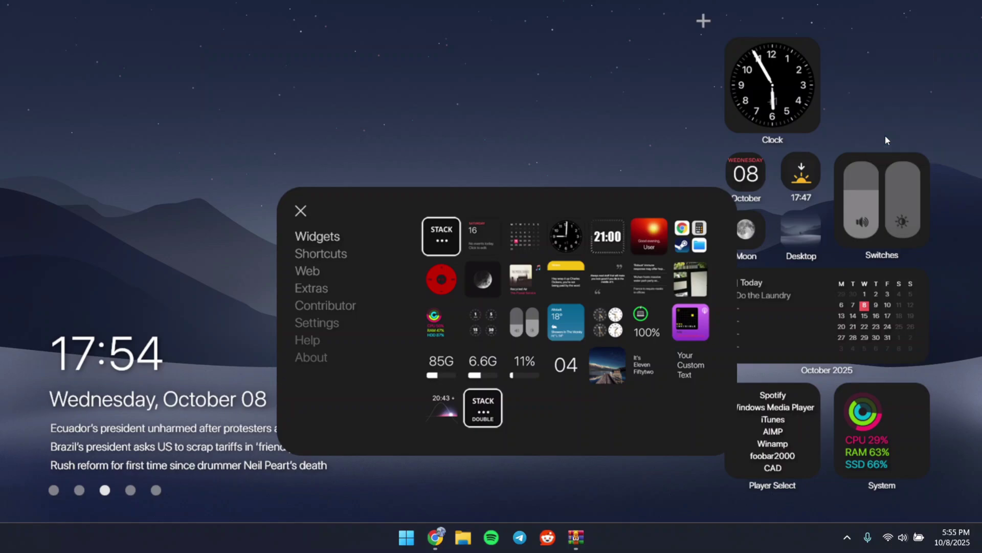
right_click(877, 158)
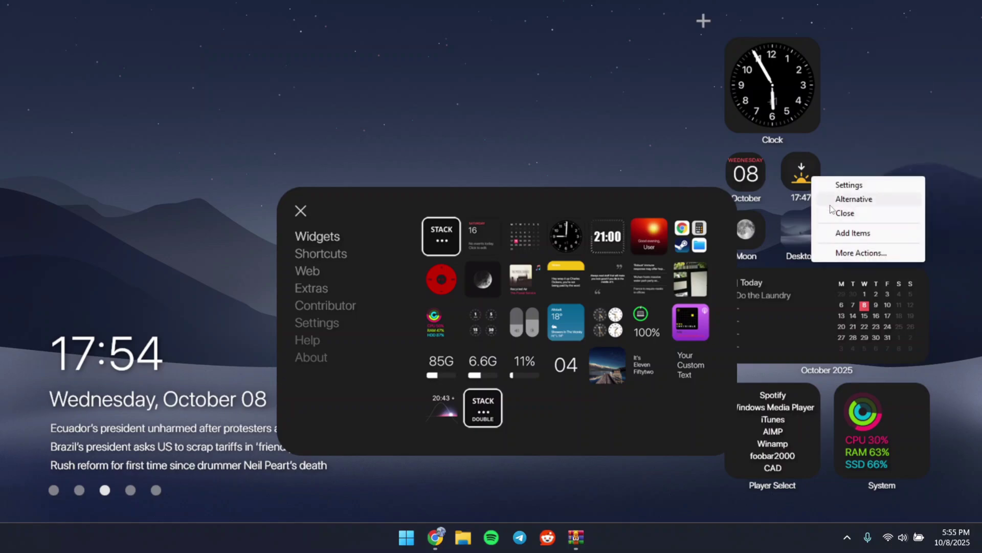
left_click(915, 202)
right_click(762, 182)
left_click(774, 219)
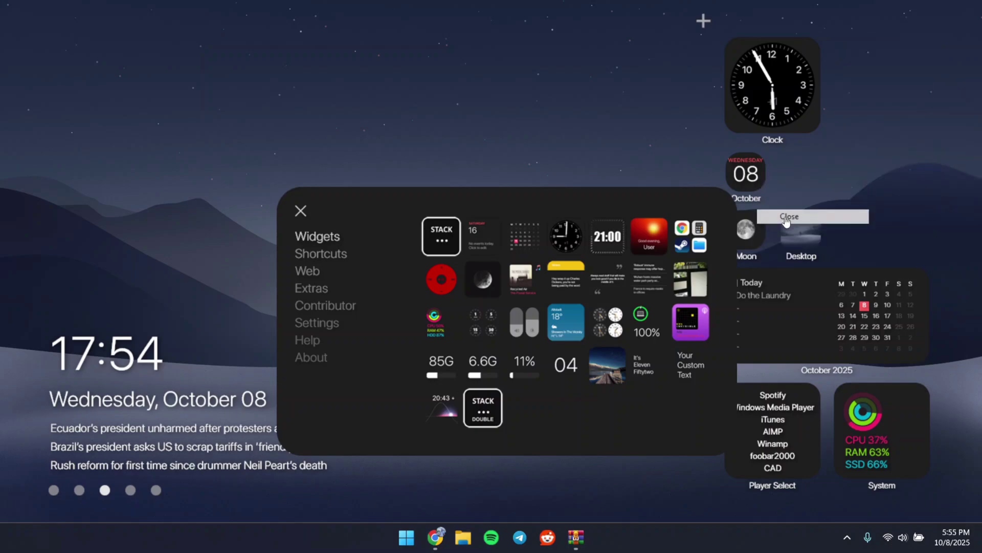
right_click(775, 229)
left_click(780, 252)
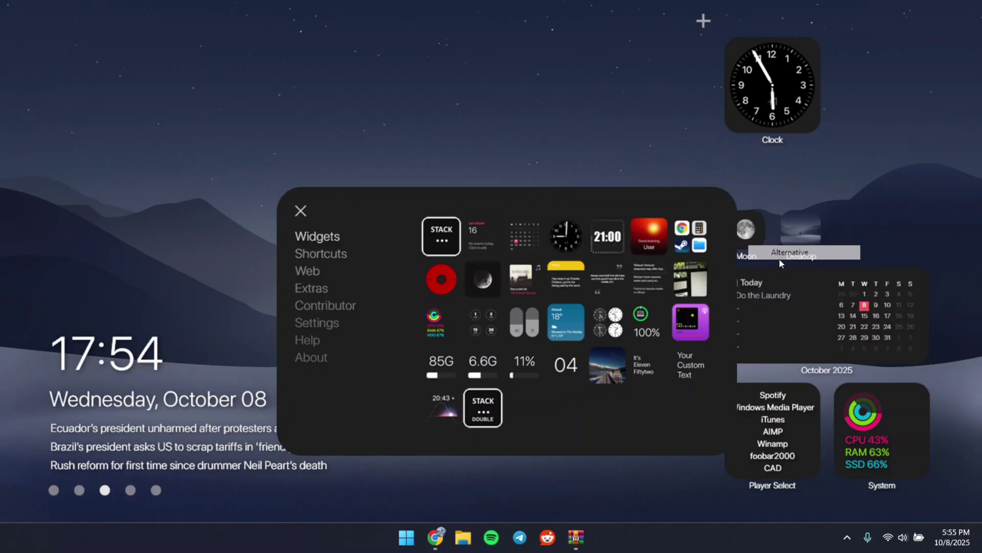
right_click(799, 234)
left_click(818, 272)
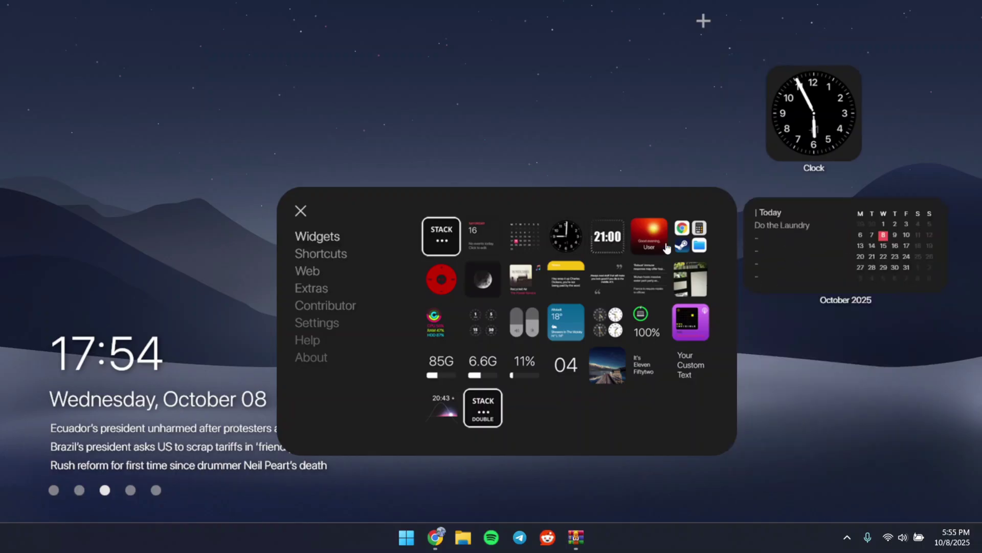
right_click(142, 406)
left_click(230, 451)
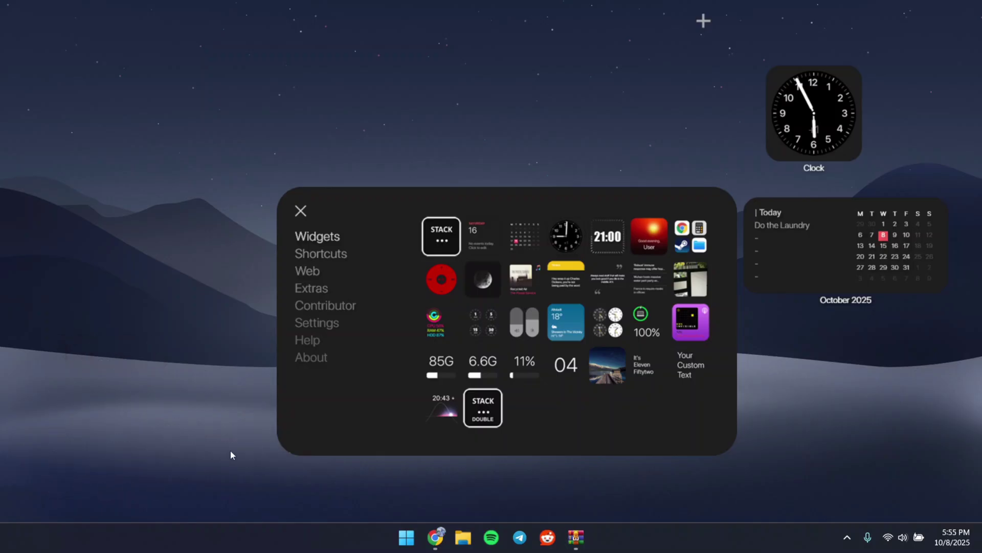
- Move the analog Clock to the top-left and add a digital clock beside it
left_click_drag(537, 192, 481, 124)
left_click_drag(815, 97, 77, 255)
right_click(83, 107)
left_click(551, 169)
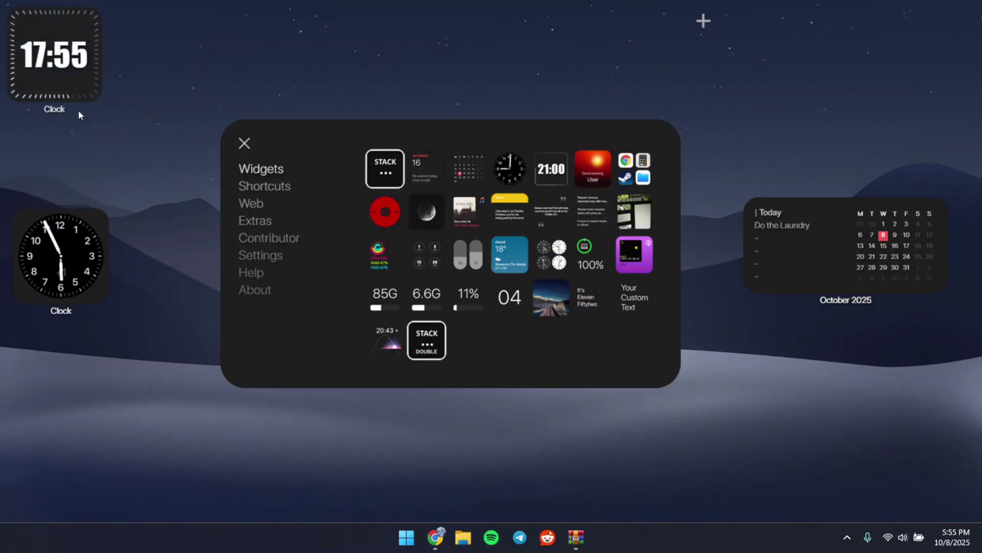
left_click_drag(79, 110, 176, 242)
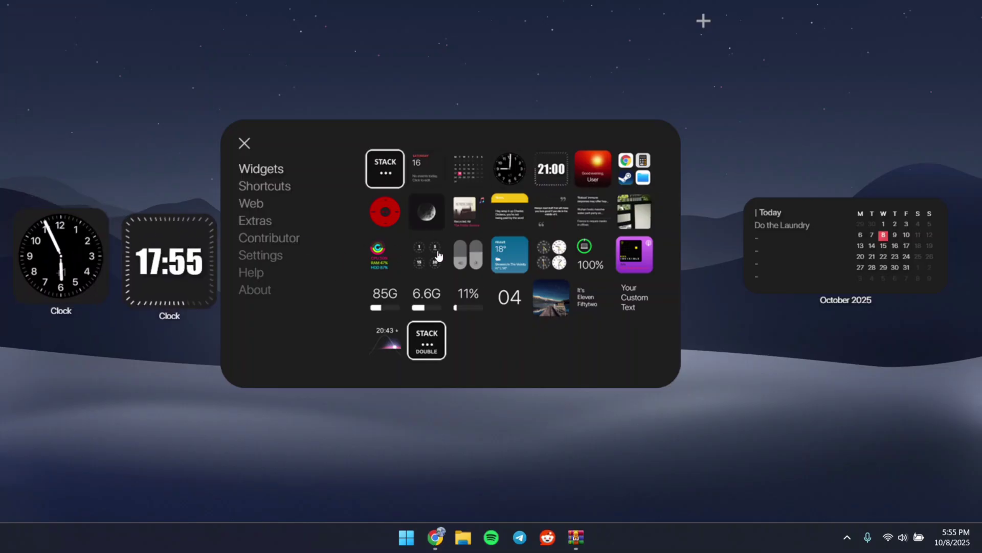
- Place the October 2025 calendar above the clocks and add the Wednesday 08 calendar below them
left_click_drag(879, 243, 132, 156)
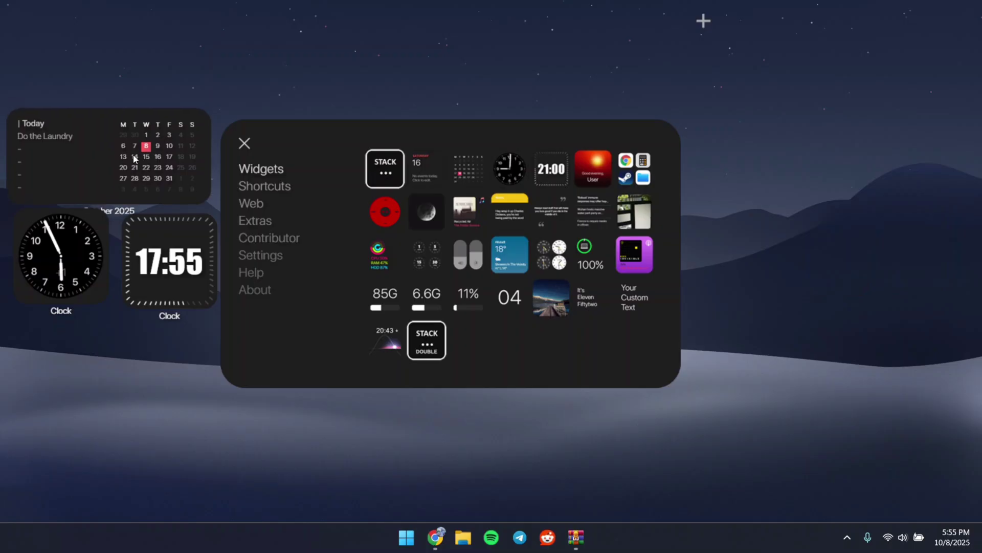
left_click(426, 168)
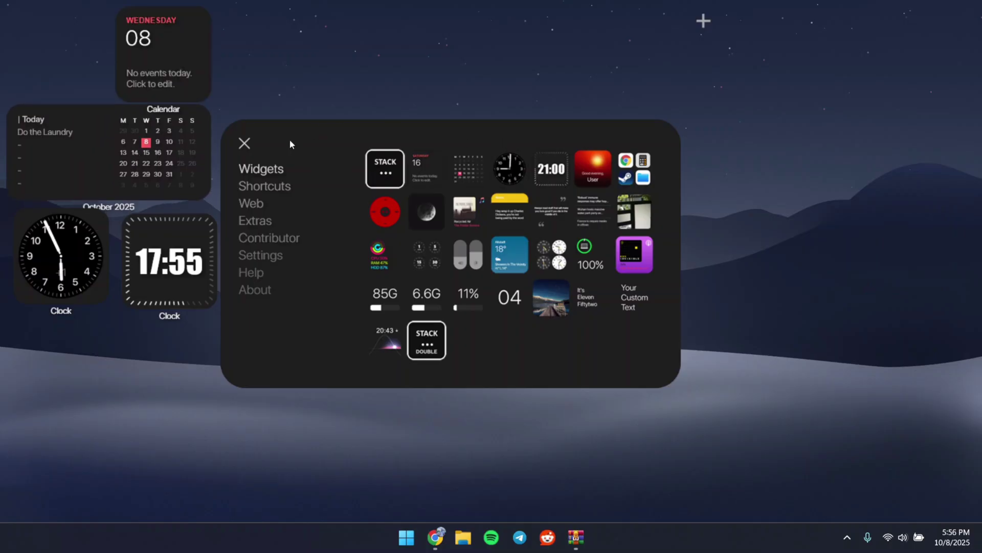
left_click(245, 143)
left_click_drag(179, 61, 79, 382)
- Switch the Calendar widget to its wide Alternative layout and line up the analog clock
right_click(78, 374)
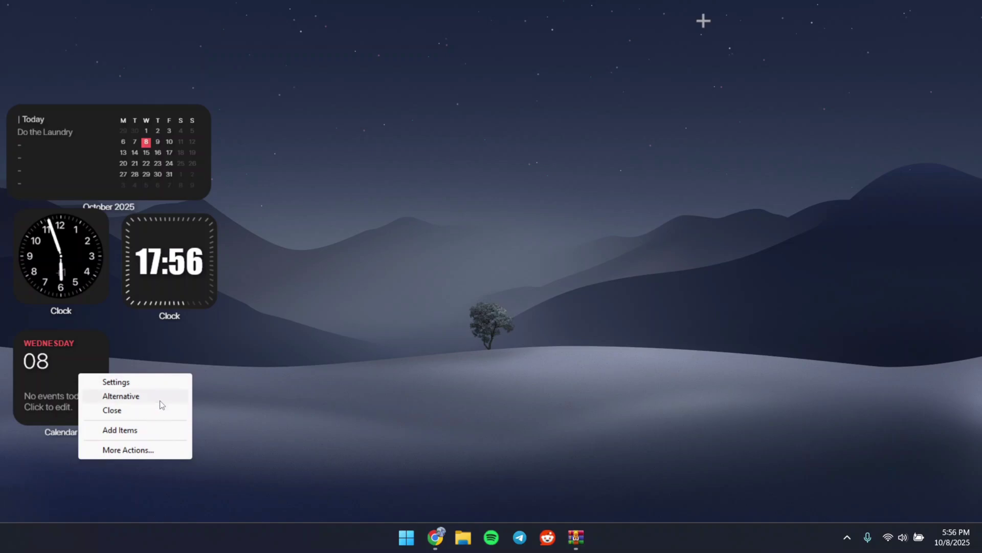
left_click(124, 398)
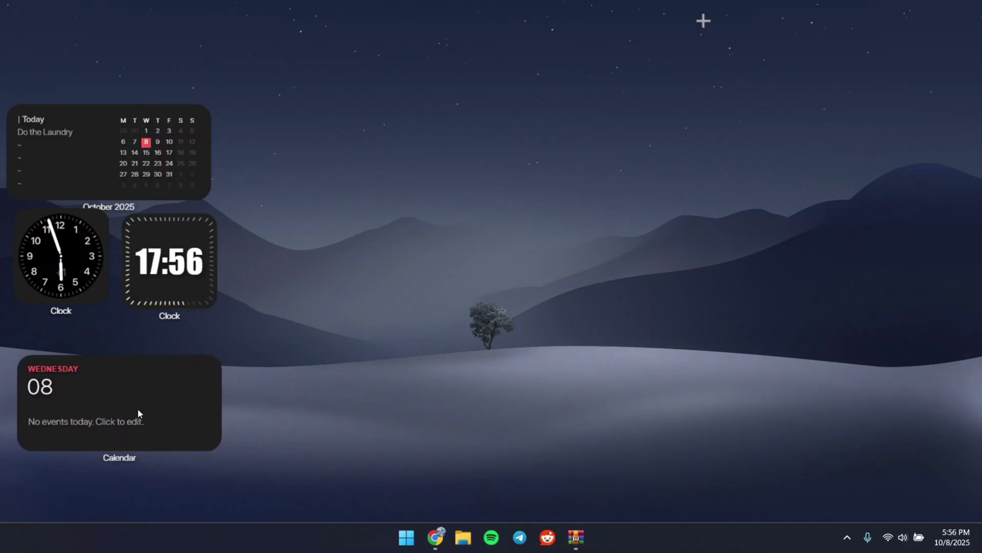
left_click_drag(60, 274, 63, 302)
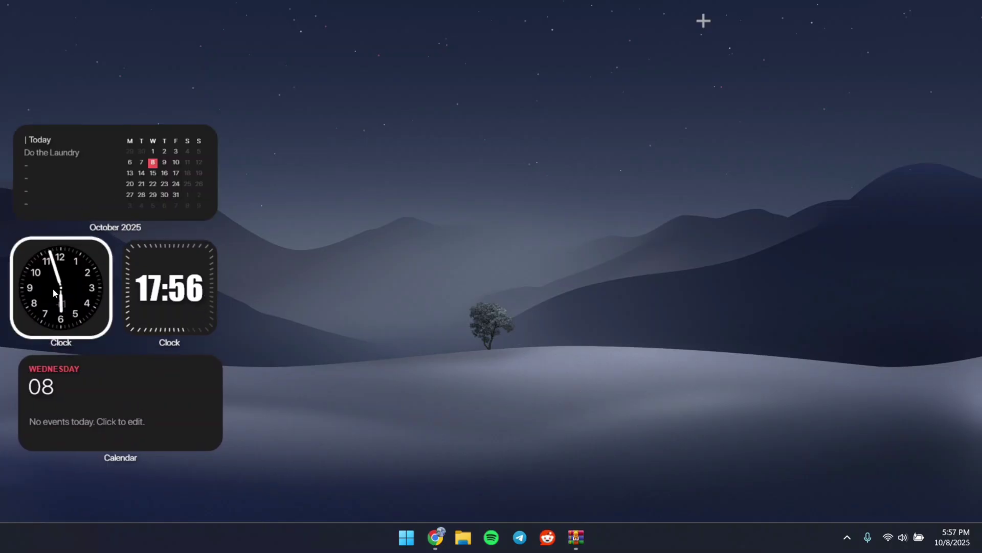
left_click(705, 25)
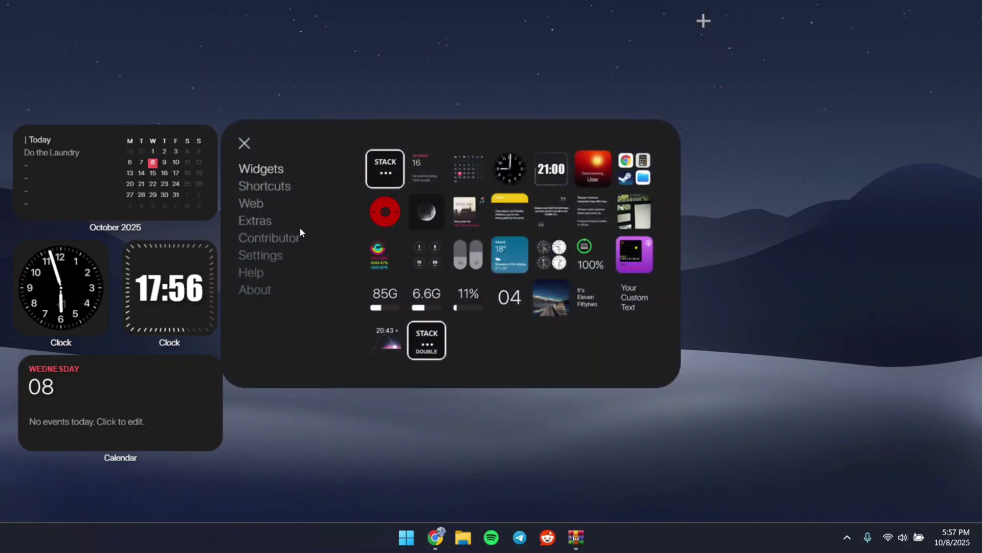
- Turn Hide Labels on, try DPI Scale 75% then return to 100%, and close the panel
left_click(276, 260)
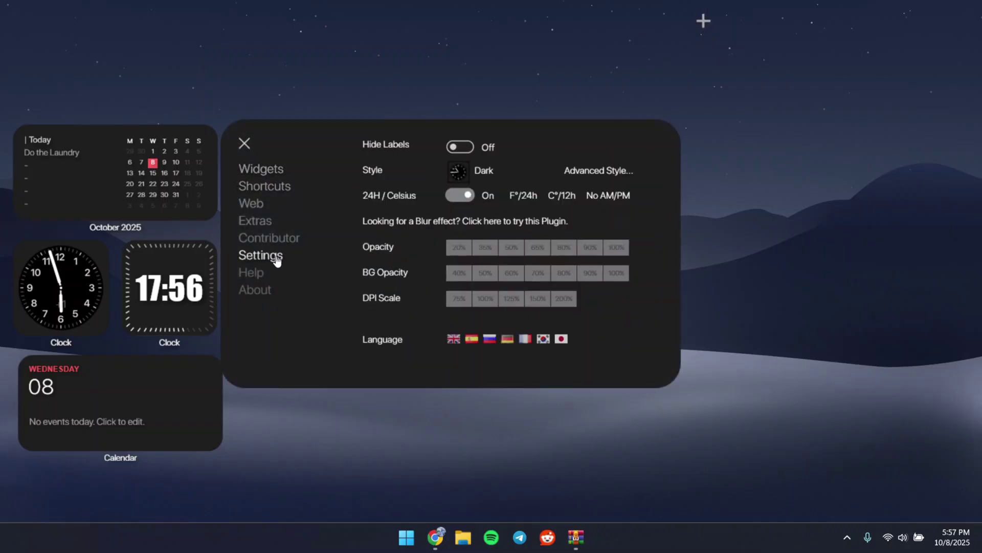
left_click(466, 149)
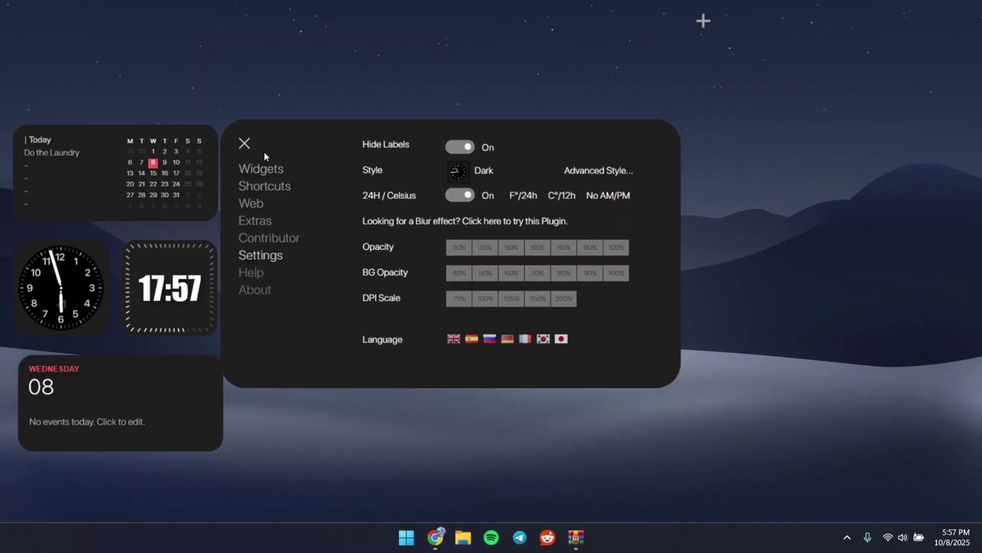
left_click(457, 303)
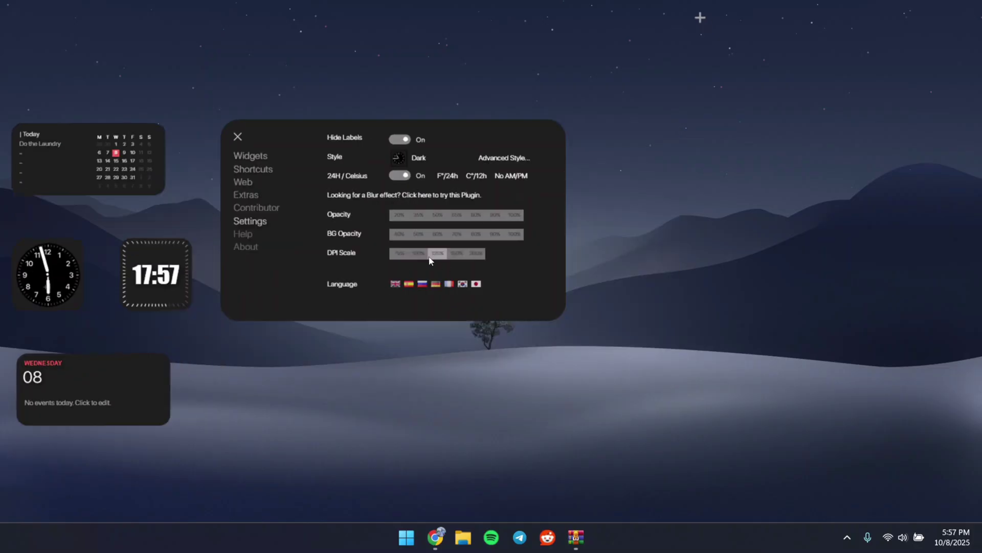
left_click(415, 254)
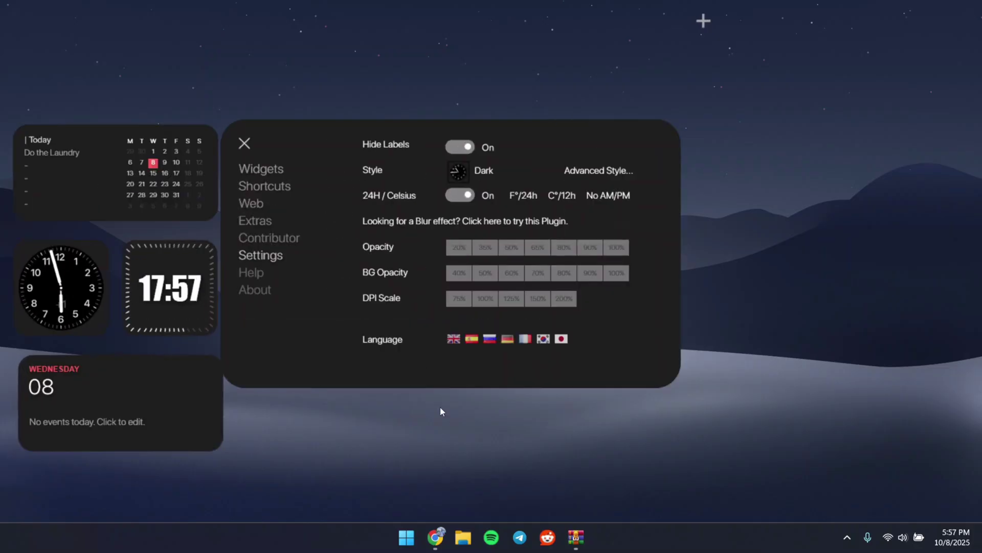
left_click(247, 146)
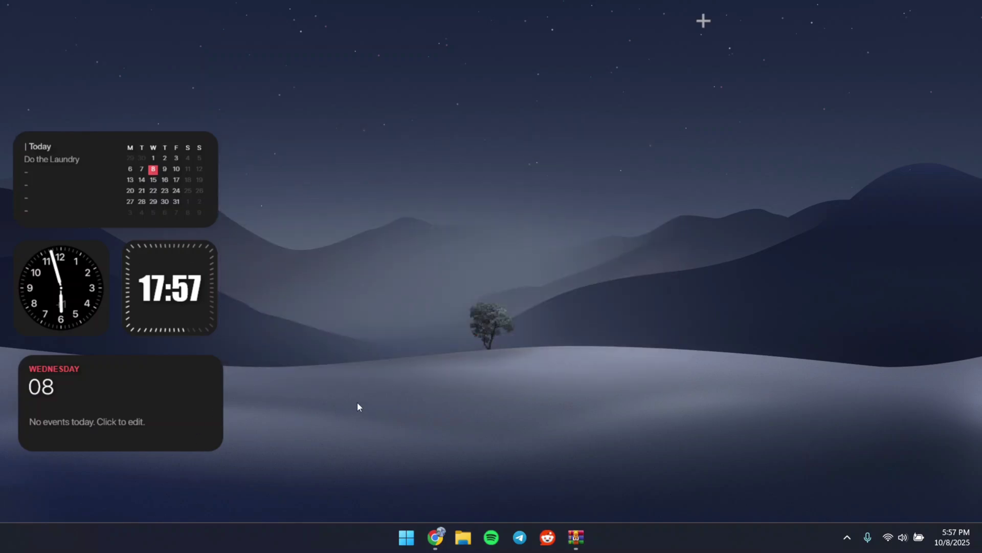
- Download the Windhawk installer from windhawk.net, cancel the already-installed setup, and minimise Chrome
left_click(435, 535)
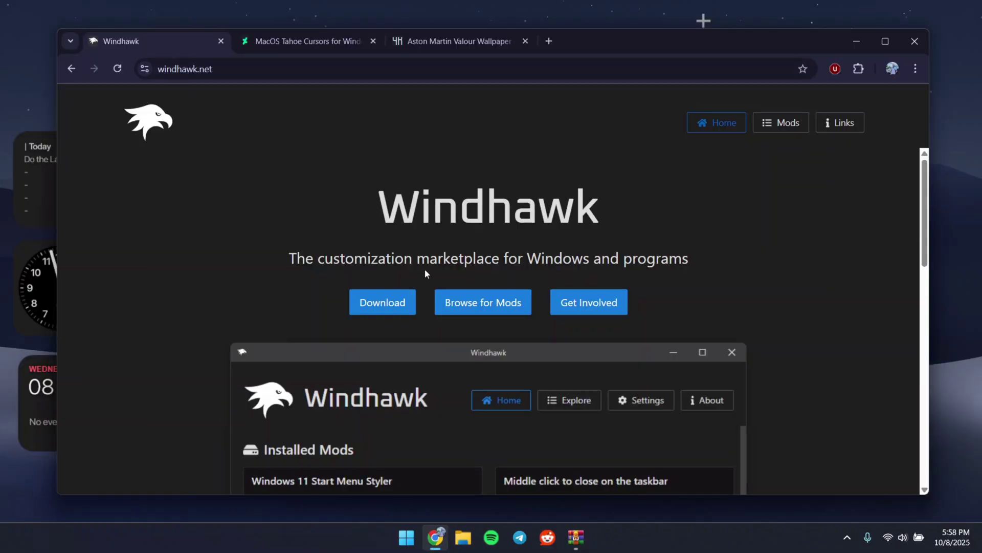
left_click(381, 303)
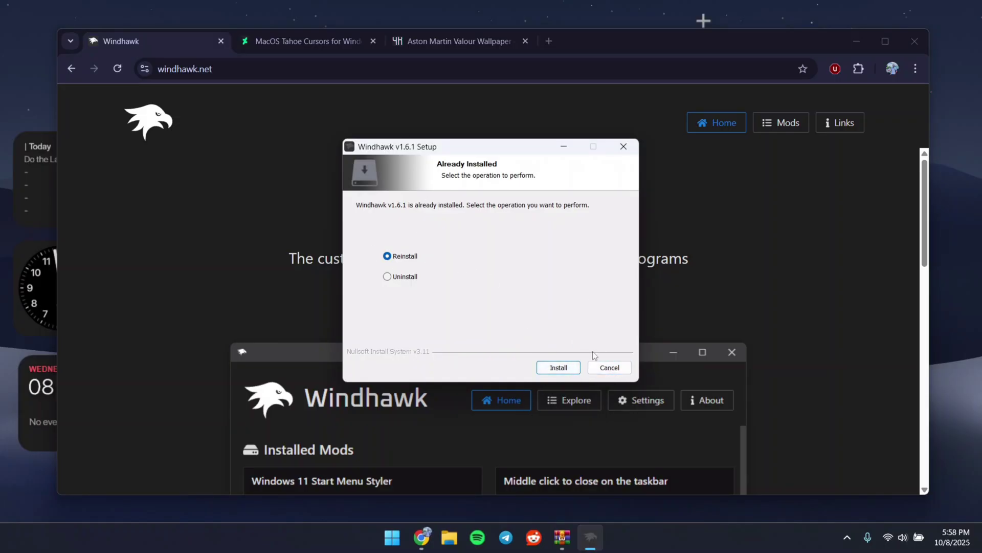
left_click(609, 367)
left_click(855, 42)
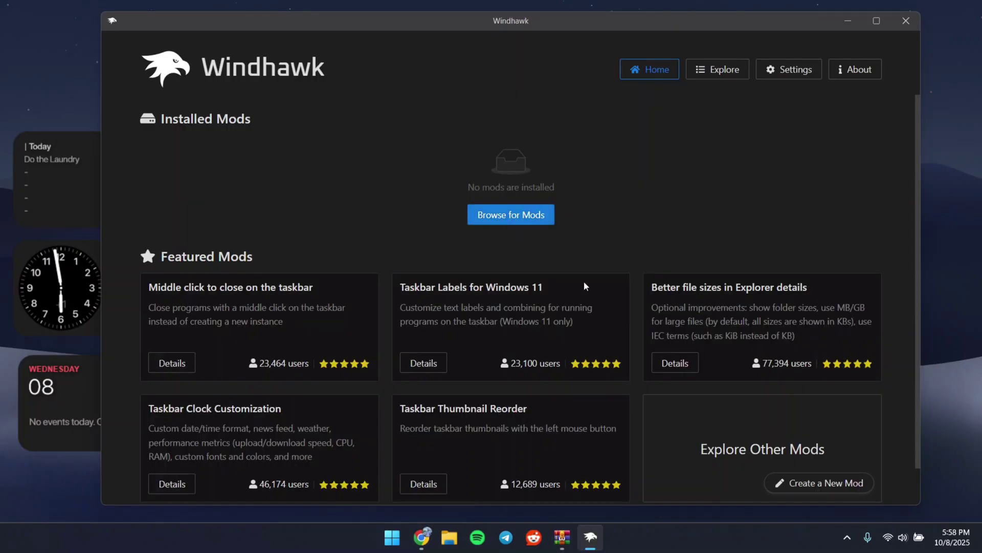
- Find and install the Windows 11 File Explorer Styler mod from the Explore catalogue
left_click(720, 71)
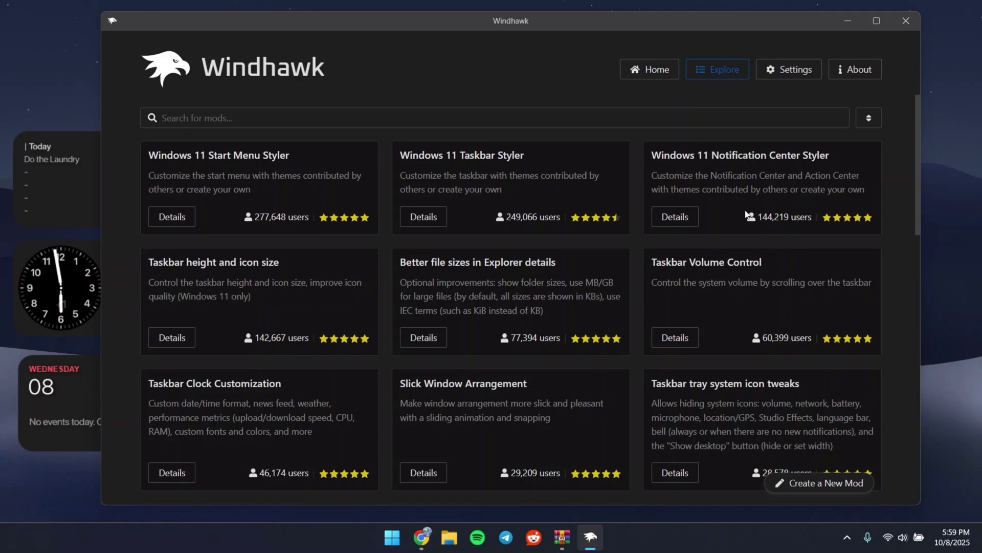
scroll(746, 214, "down", 1)
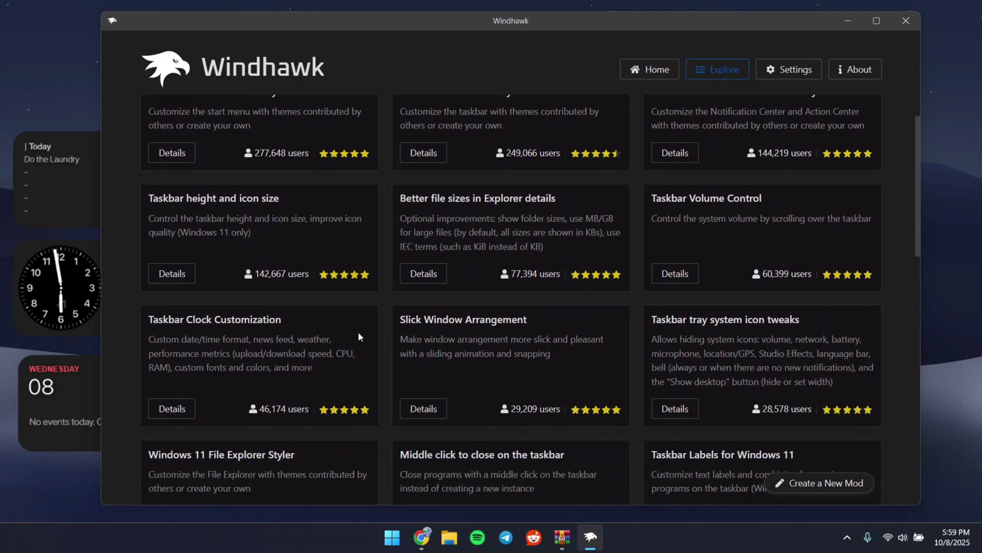
scroll(359, 335, "down", 4)
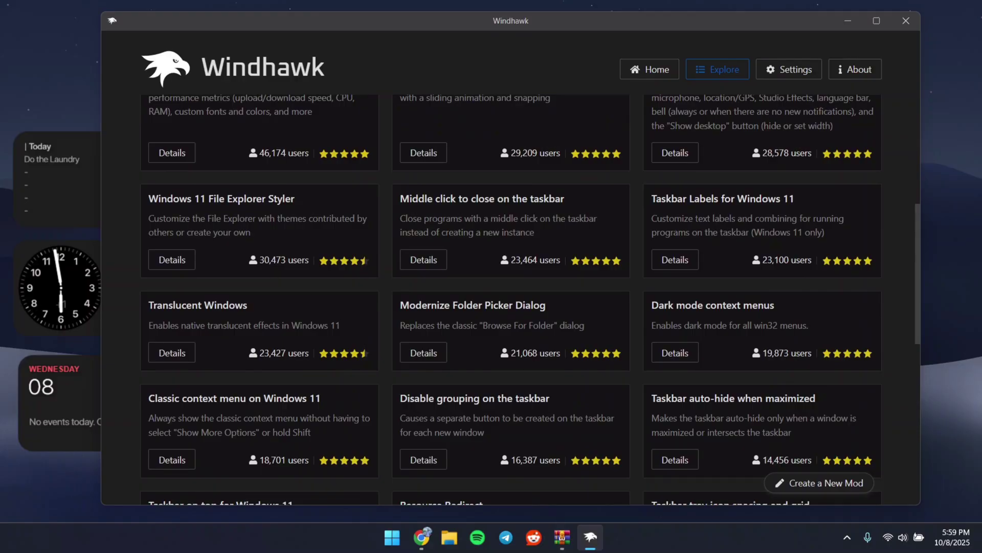
left_click(177, 260)
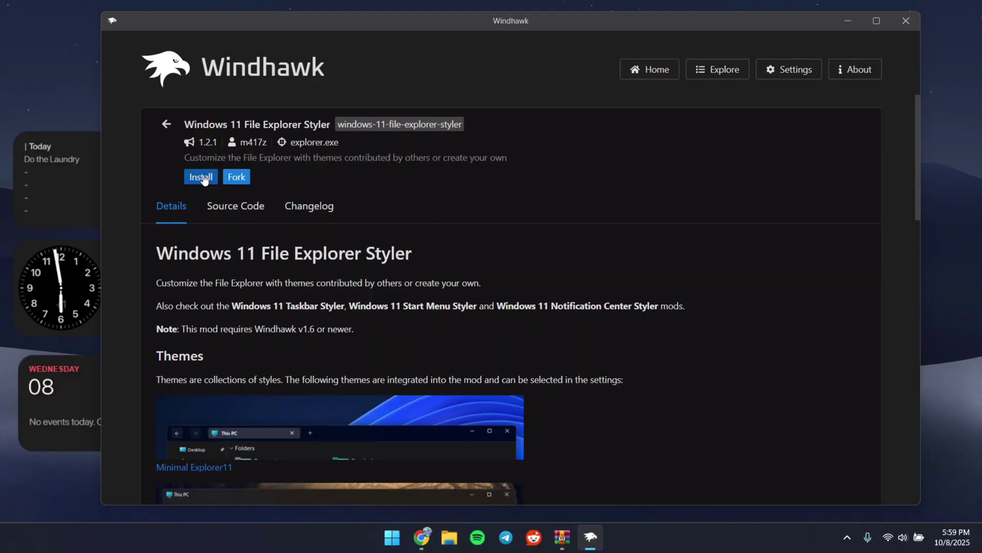
left_click(201, 177)
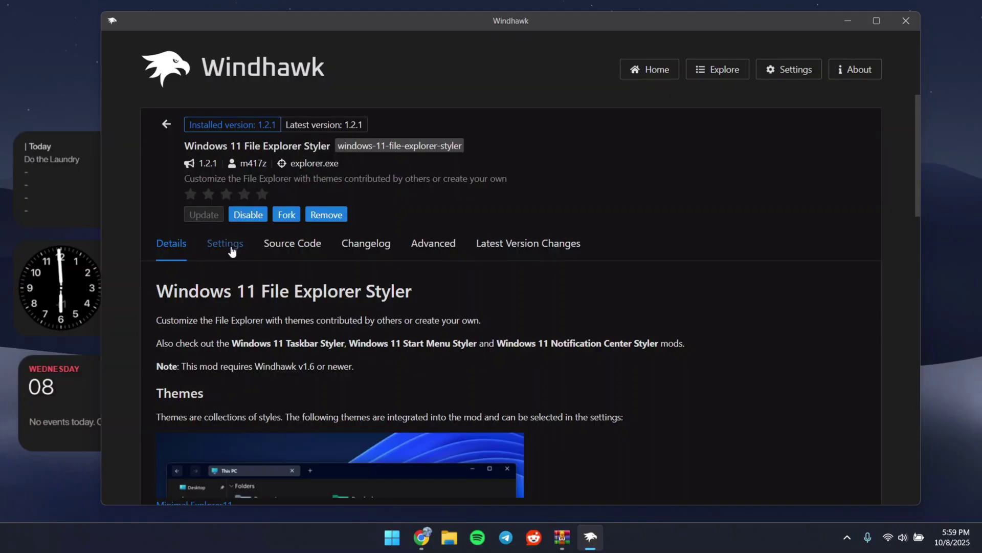
- Set the File Explorer Styler theme to Translucent Explorer11 and save it
left_click(231, 251)
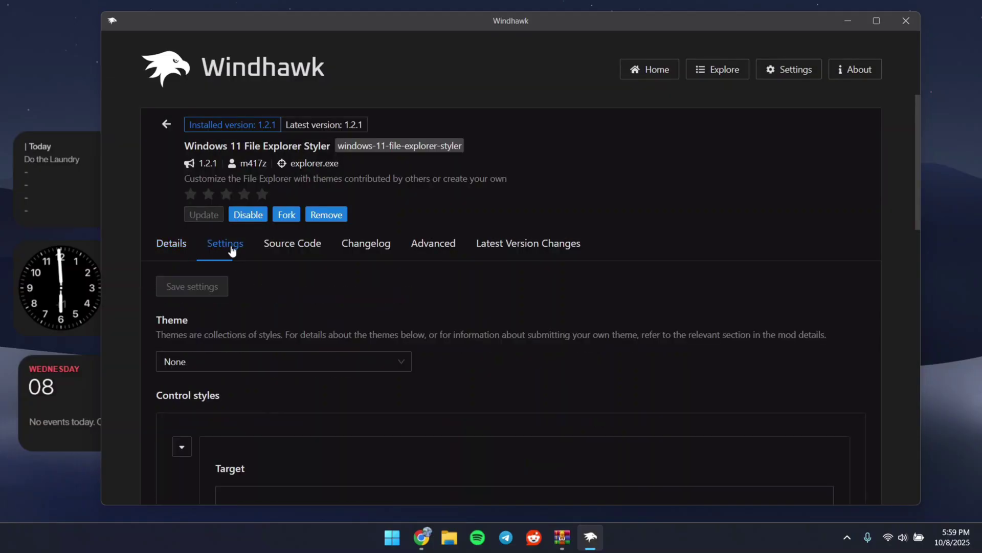
left_click(223, 362)
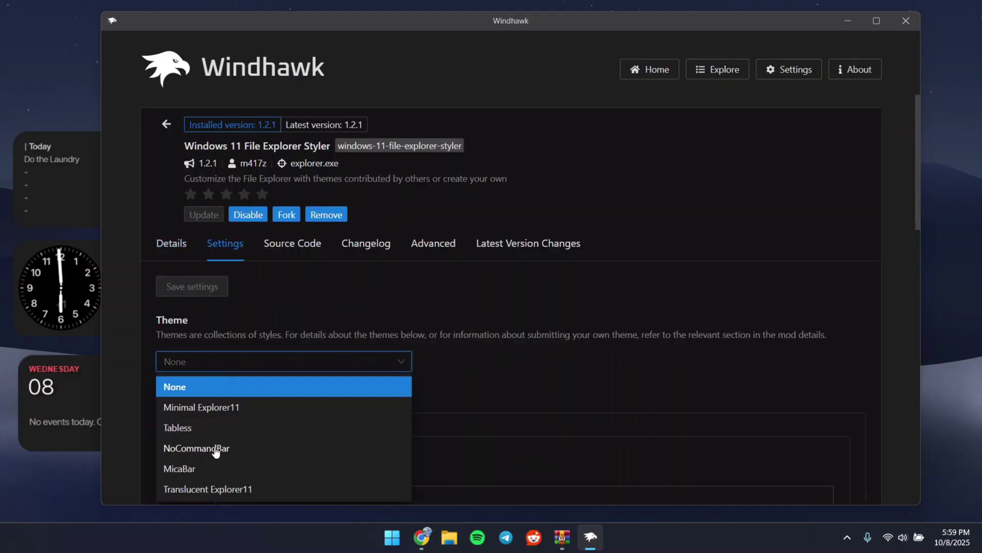
left_click(211, 492)
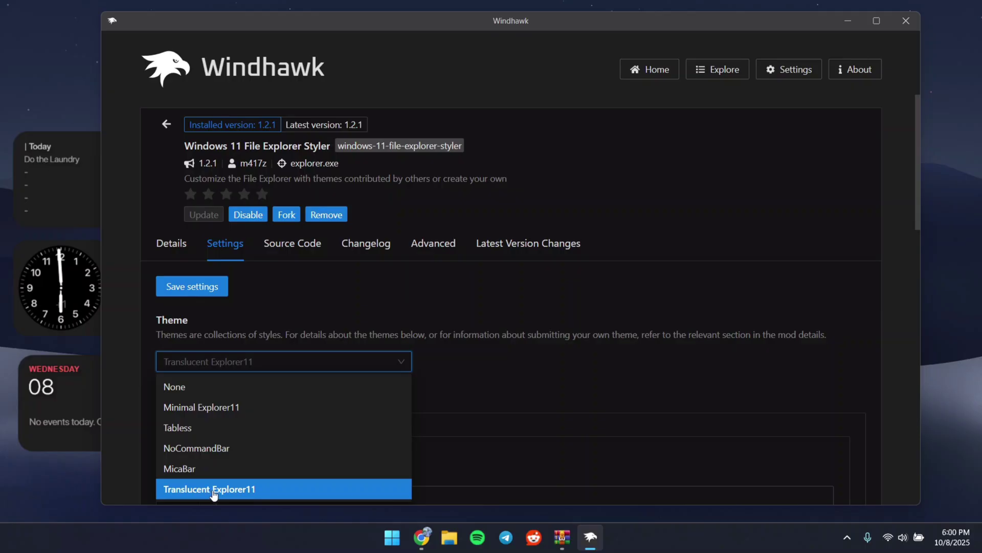
left_click(220, 362)
left_click(201, 292)
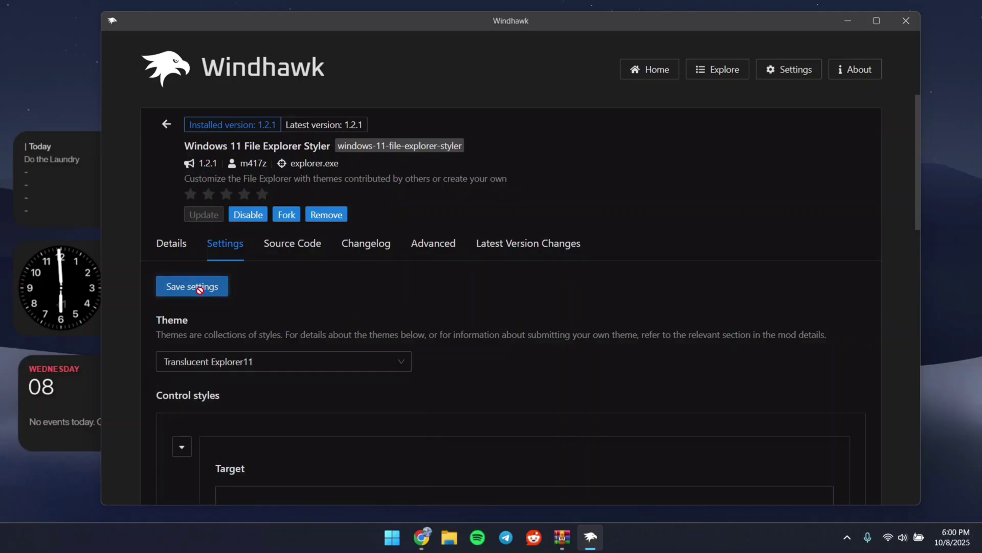
left_click(165, 124)
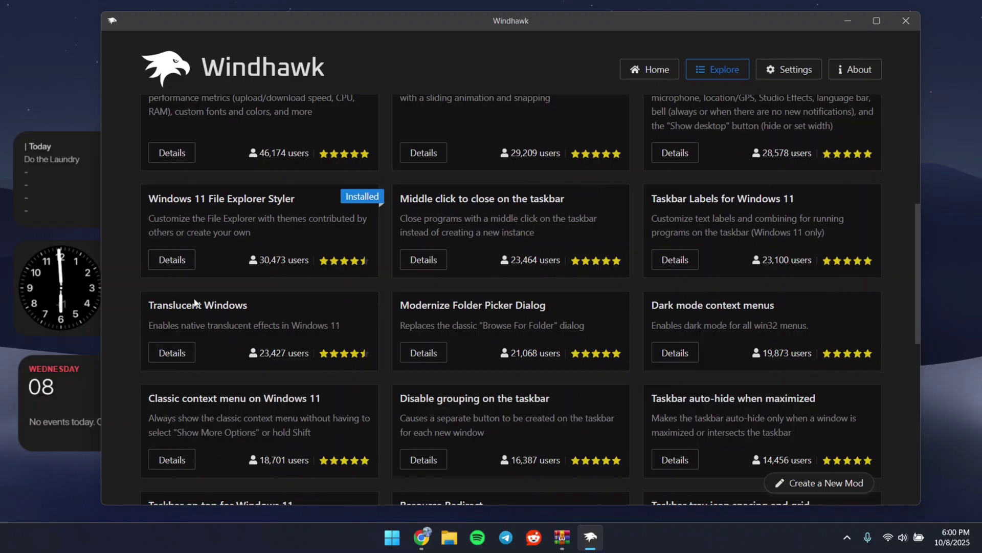
- Install Translucent Windows, accepting the risk, and enable custom rendering and accent colorizer
left_click(182, 351)
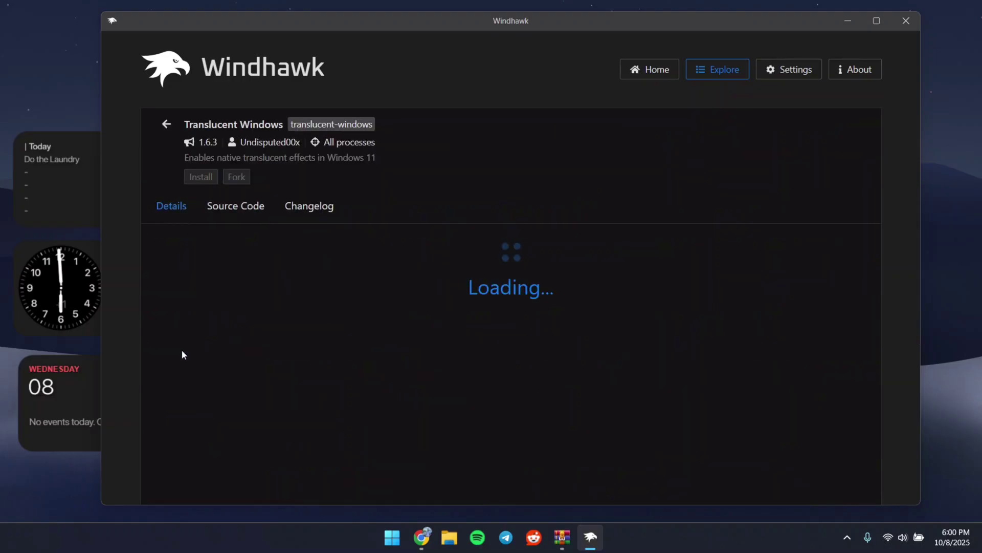
left_click(202, 177)
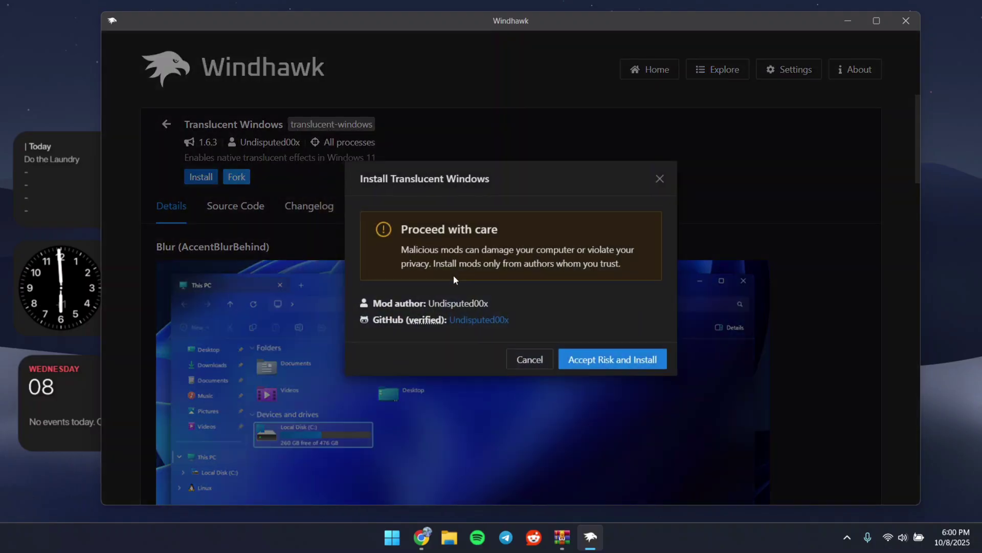
left_click(575, 357)
left_click(224, 243)
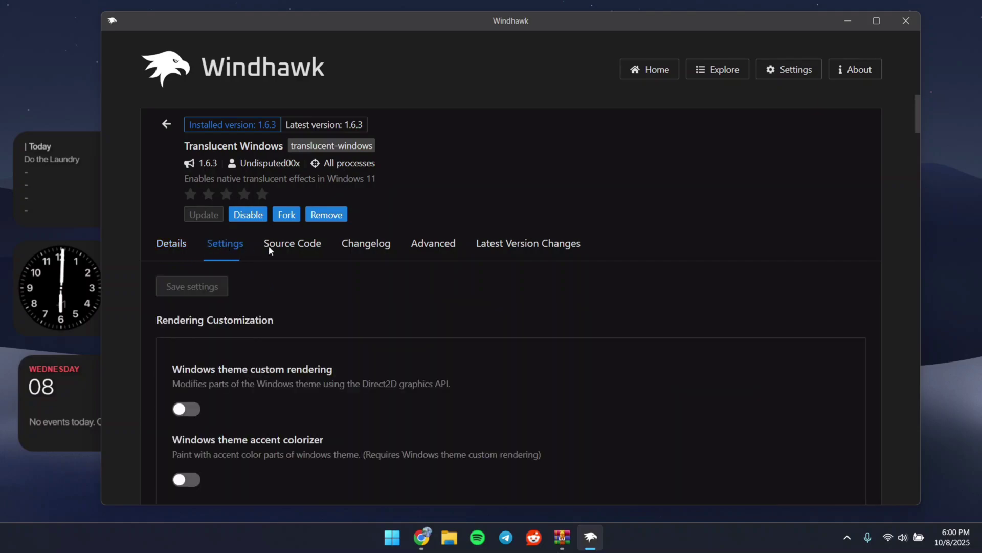
scroll(337, 257, "down", 4)
left_click(194, 217)
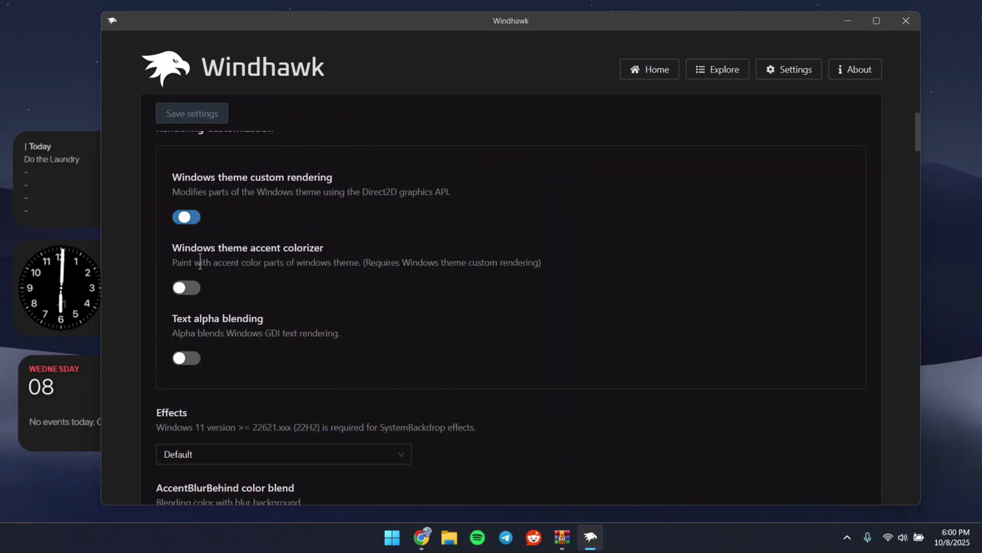
left_click(193, 288)
- Choose the Blur effect, enable darkmode titlebar and whole-window effects, and save
scroll(328, 284, "down", 3)
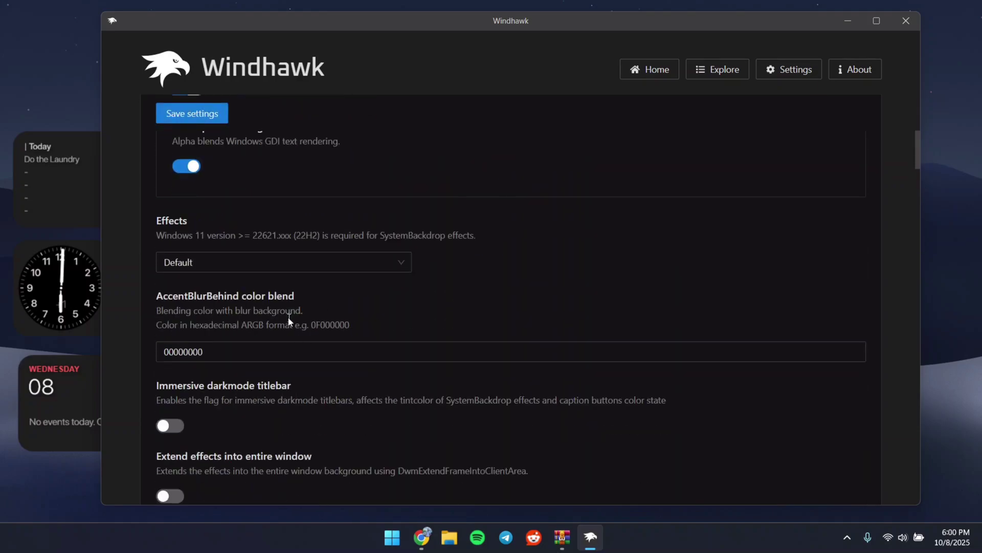
left_click(191, 267)
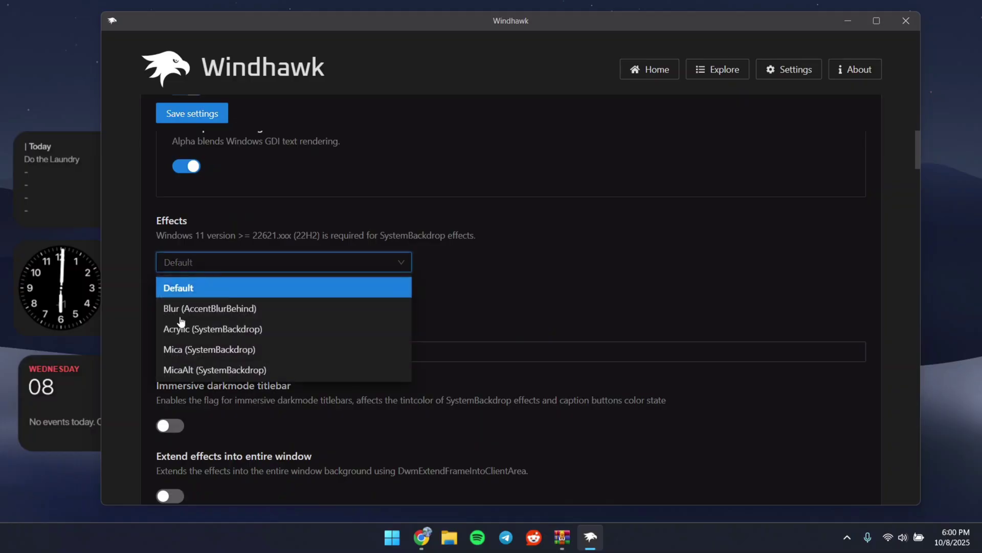
left_click(200, 311)
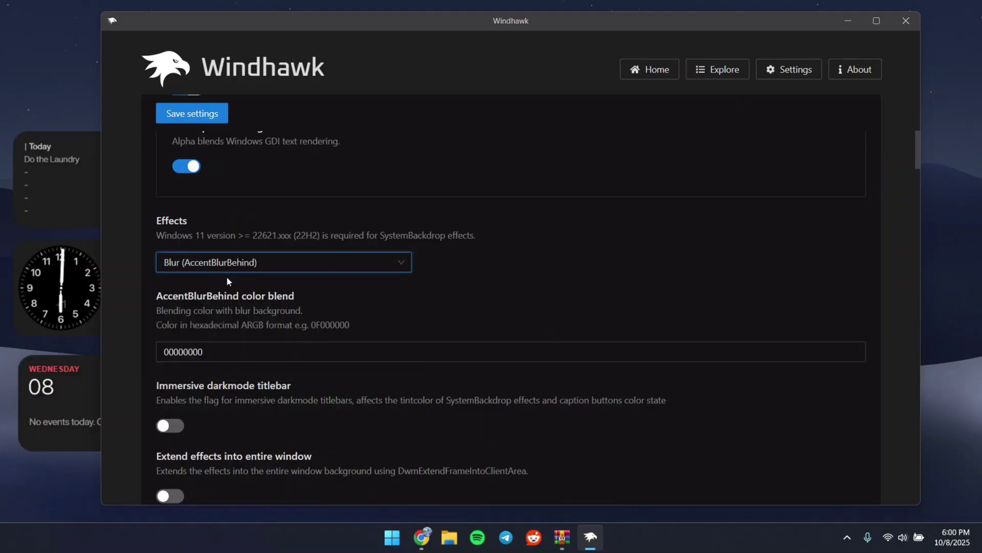
scroll(200, 271, "down", 2)
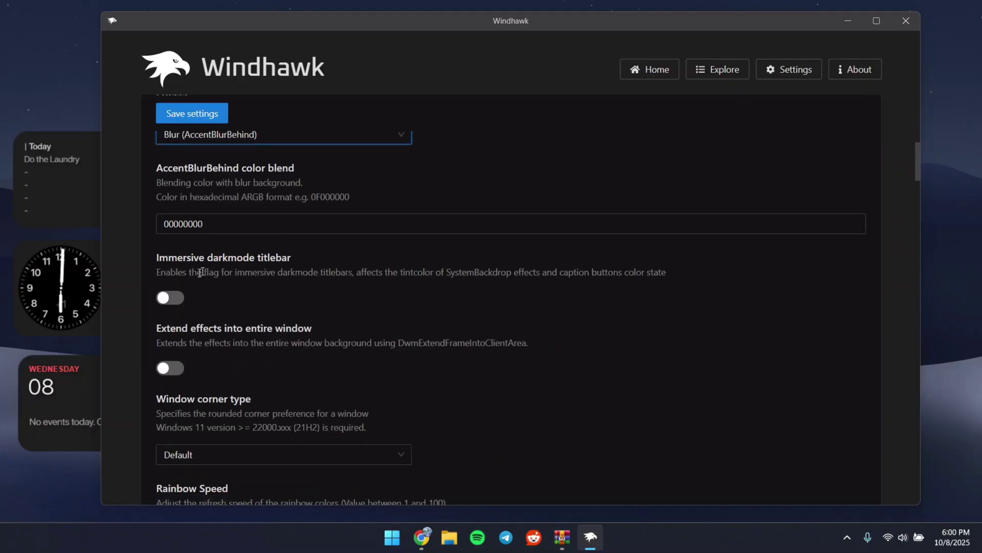
left_click(181, 304)
left_click(170, 368)
scroll(256, 333, "down", 3)
scroll(283, 320, "up", 1)
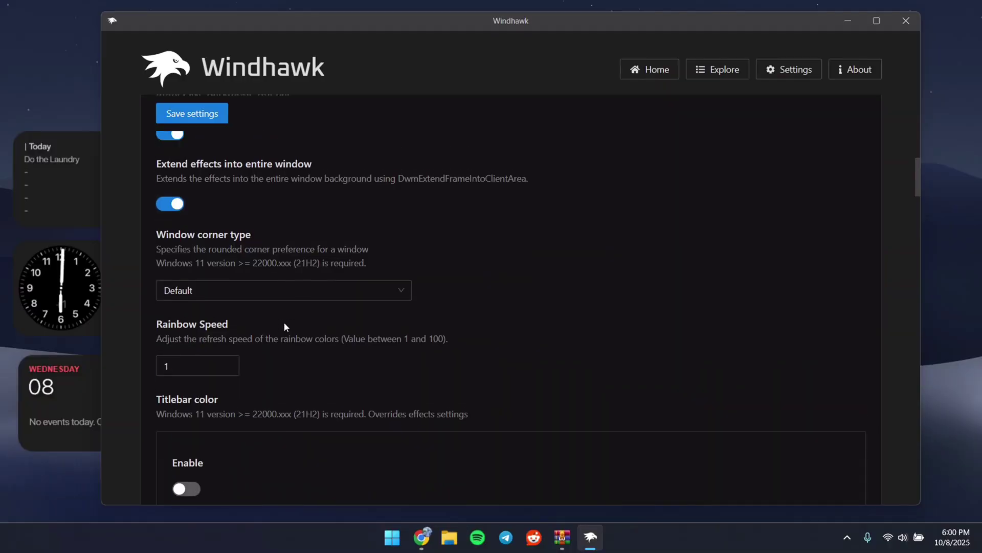
scroll(284, 322, "up", 10)
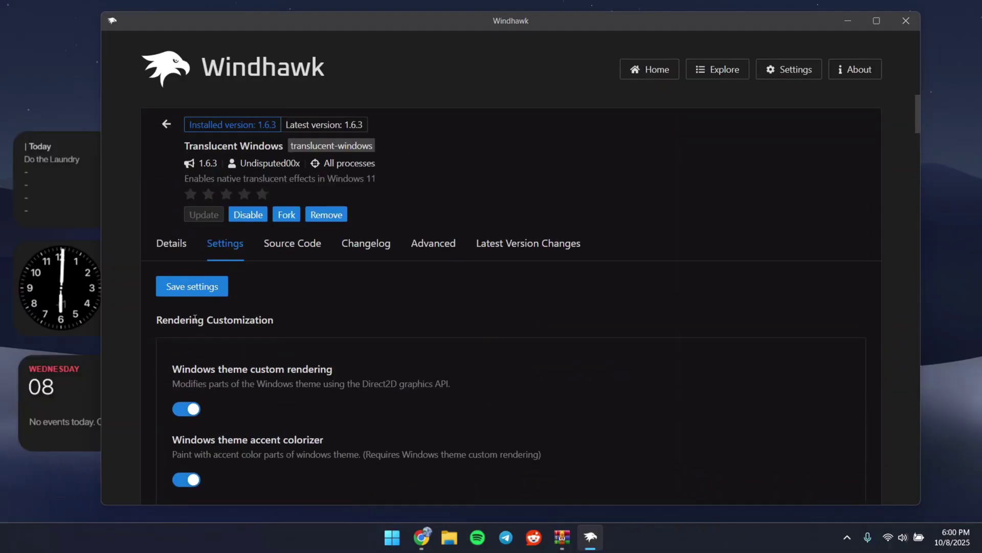
left_click(191, 287)
- Preview the translucent This PC window in File Explorer, then bring Windhawk back in front
key("super+e")
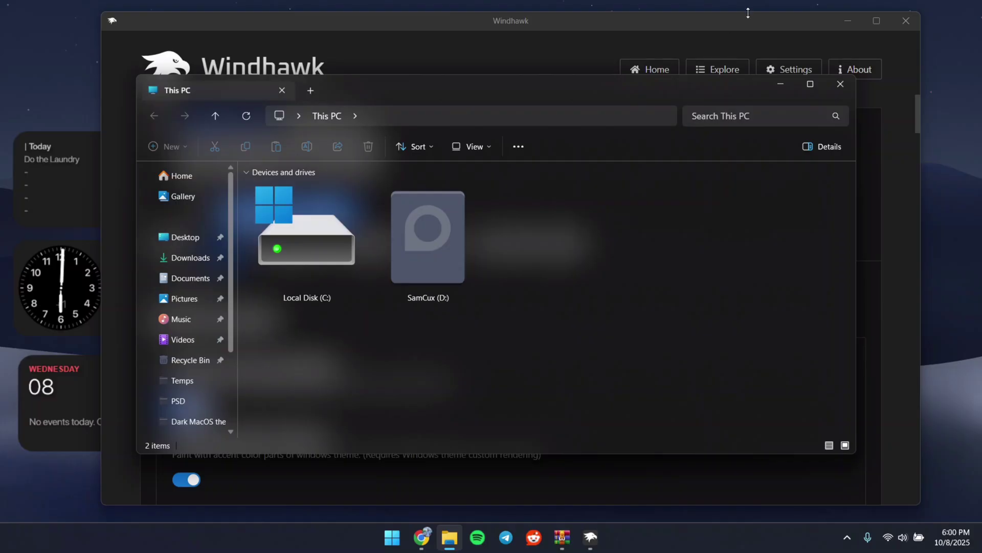
left_click(848, 21)
mouse_move(439, 87)
left_mouse_down()
mouse_move(391, 62)
mouse_move(445, 72)
mouse_move(439, 94)
left_mouse_up()
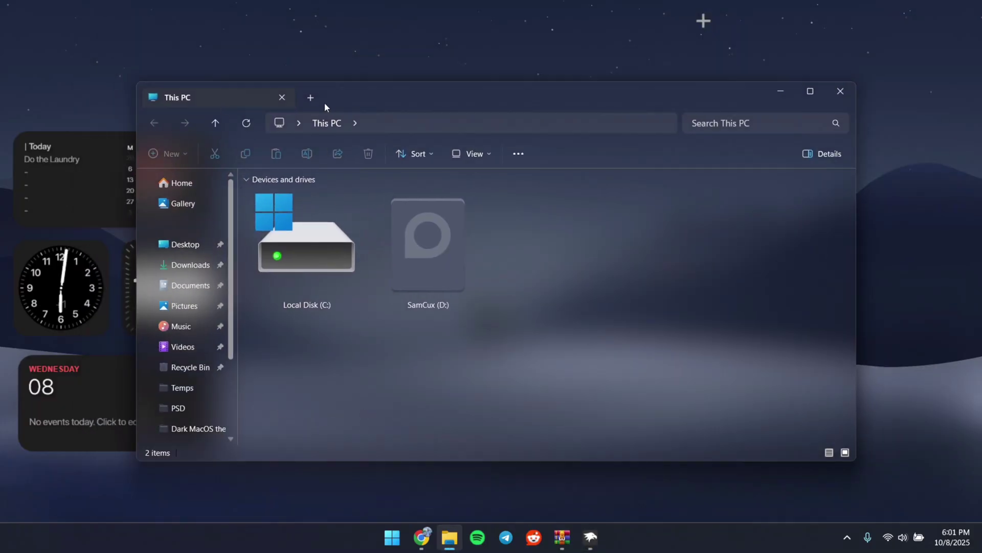
left_click(590, 537)
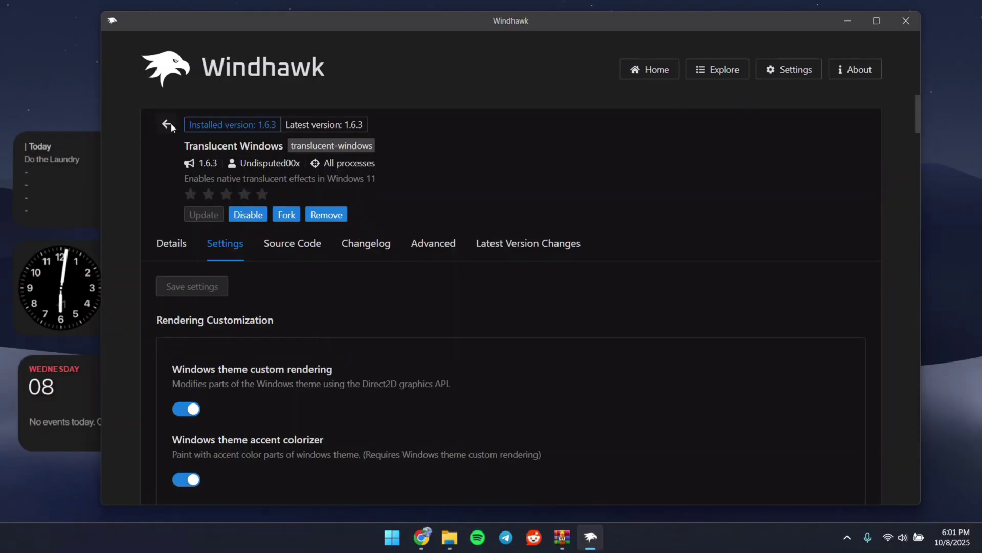
- Switch the File Explorer Styler theme to Minimal Explorer11, save, and preview it in Explorer
left_click(169, 125)
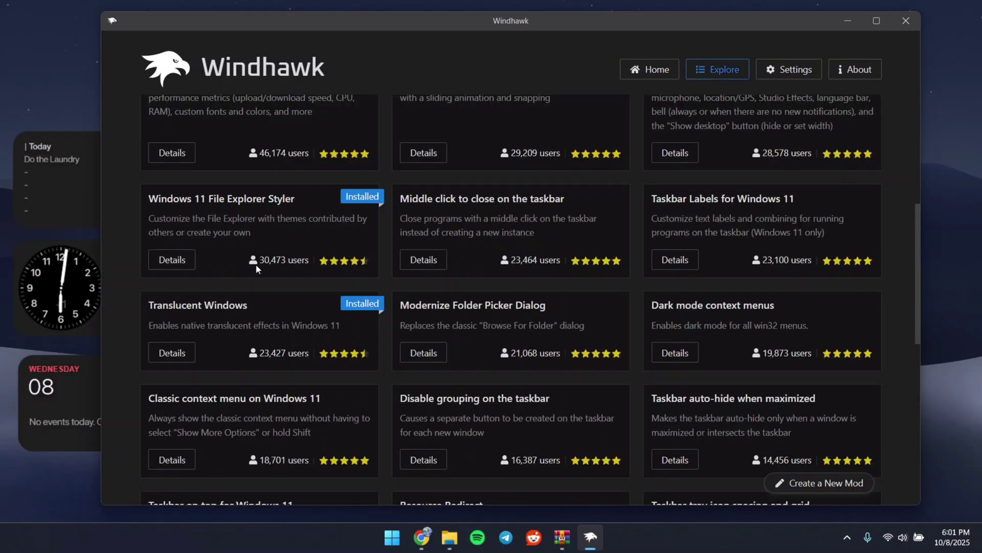
left_click(181, 261)
left_click(225, 244)
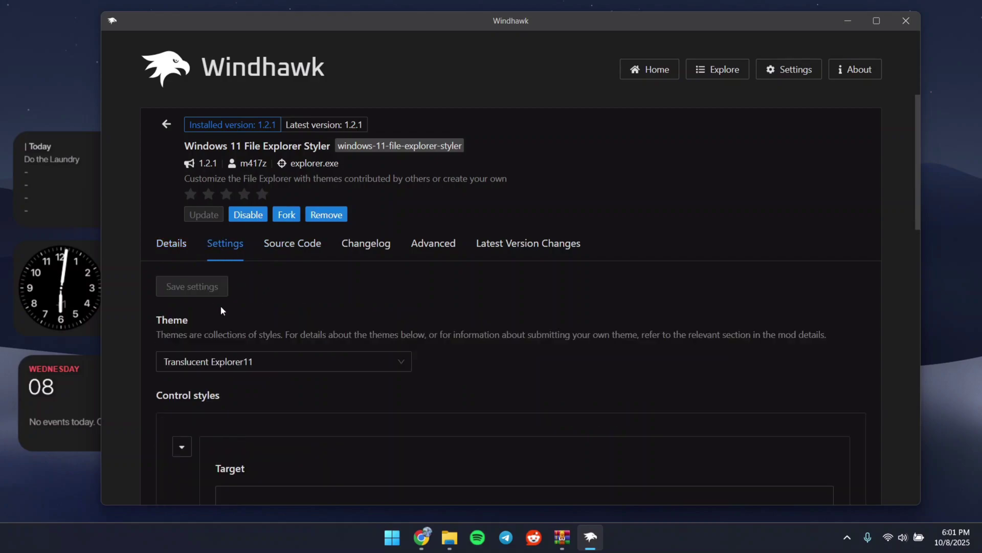
left_click(218, 361)
left_click(204, 407)
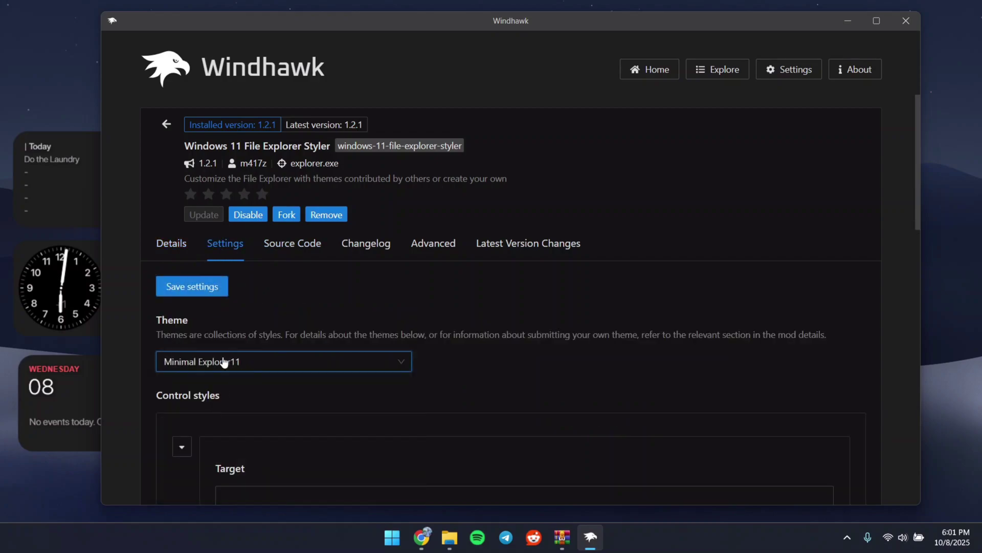
left_click(213, 287)
left_click(449, 537)
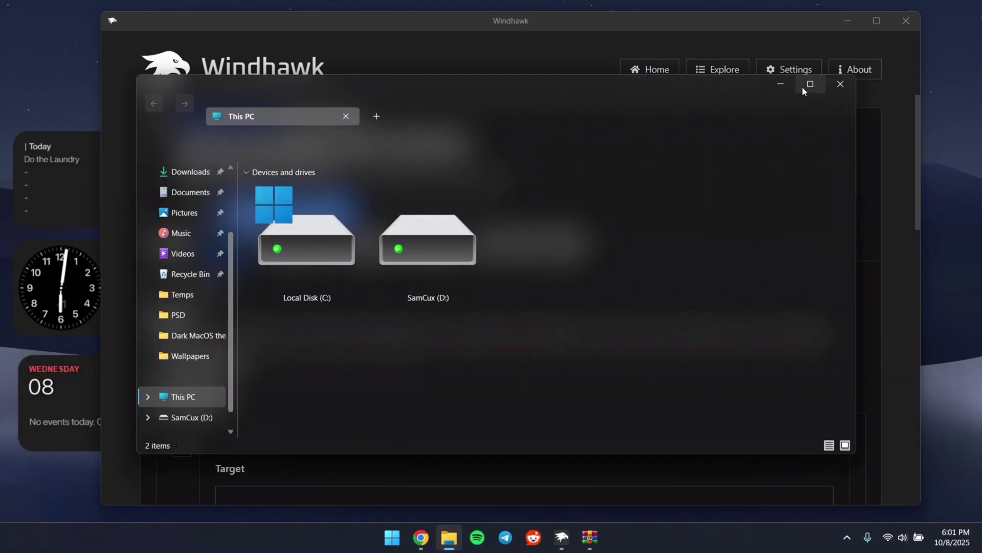
- Revert the theme to Translucent Explorer11, save, and check File Explorer's Home view
left_click(552, 57)
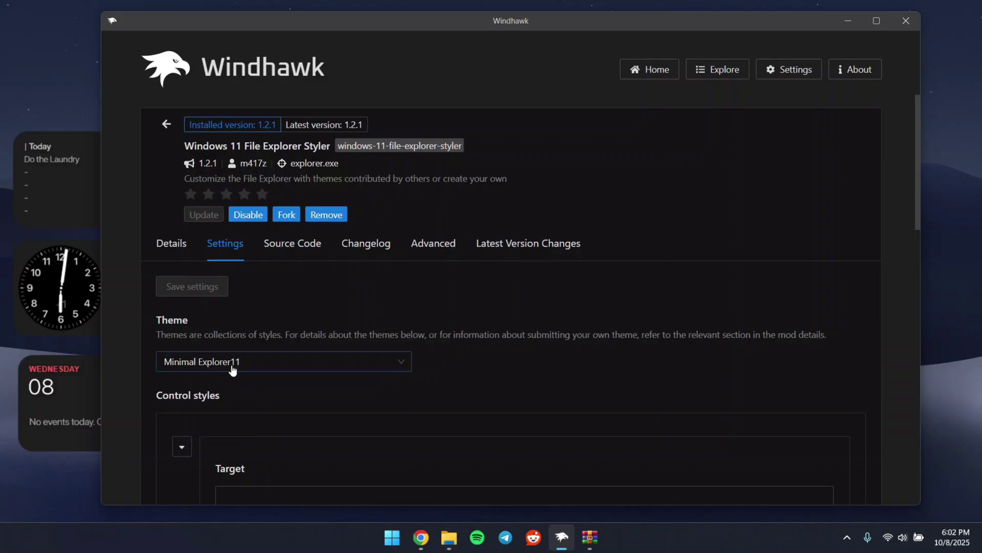
left_click(234, 372)
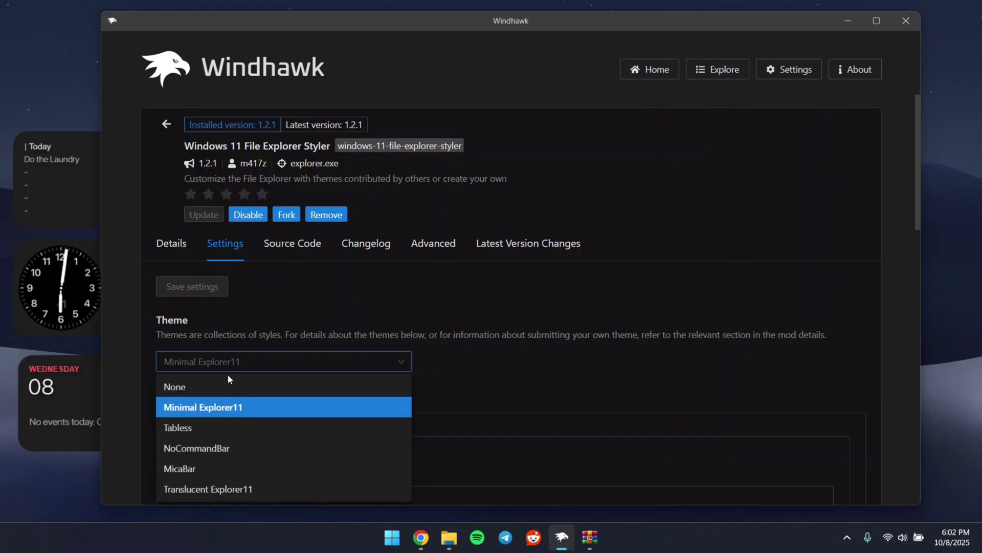
left_click(212, 490)
left_click(213, 288)
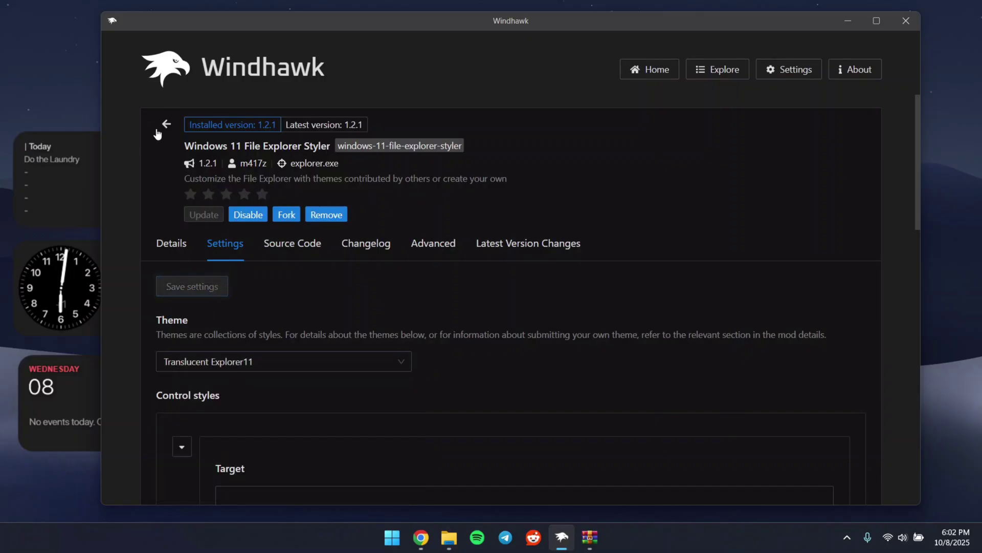
left_click(167, 128)
left_click(448, 537)
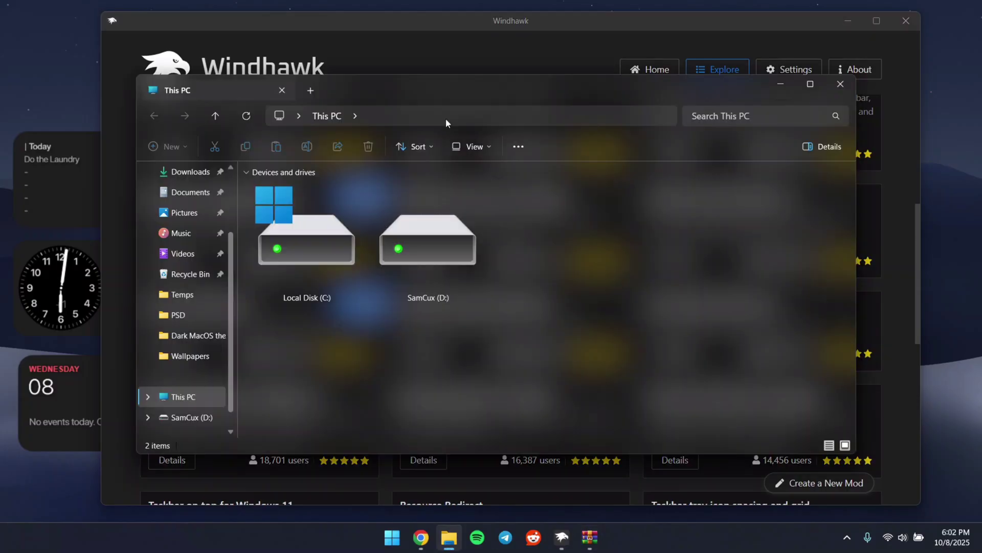
scroll(199, 245, "up", 3)
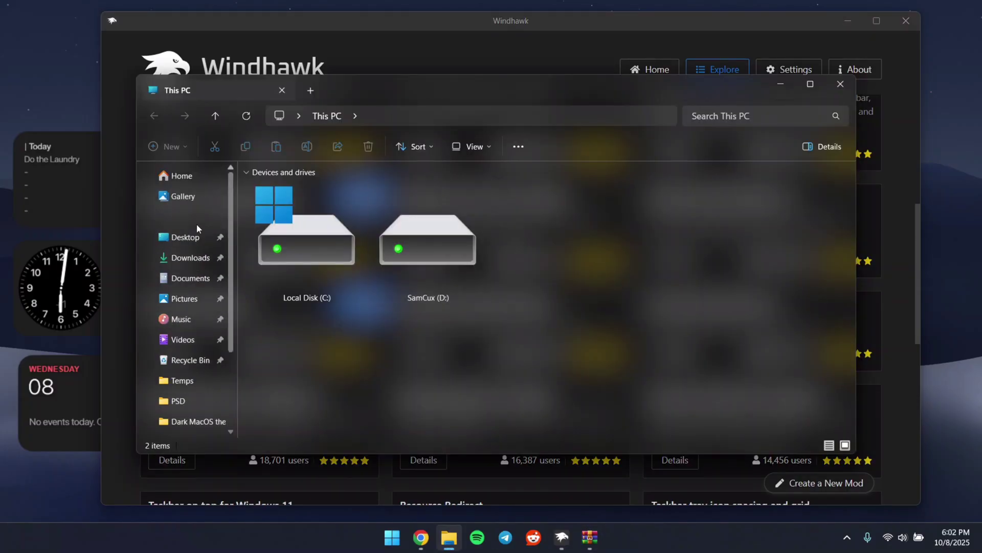
left_click(202, 174)
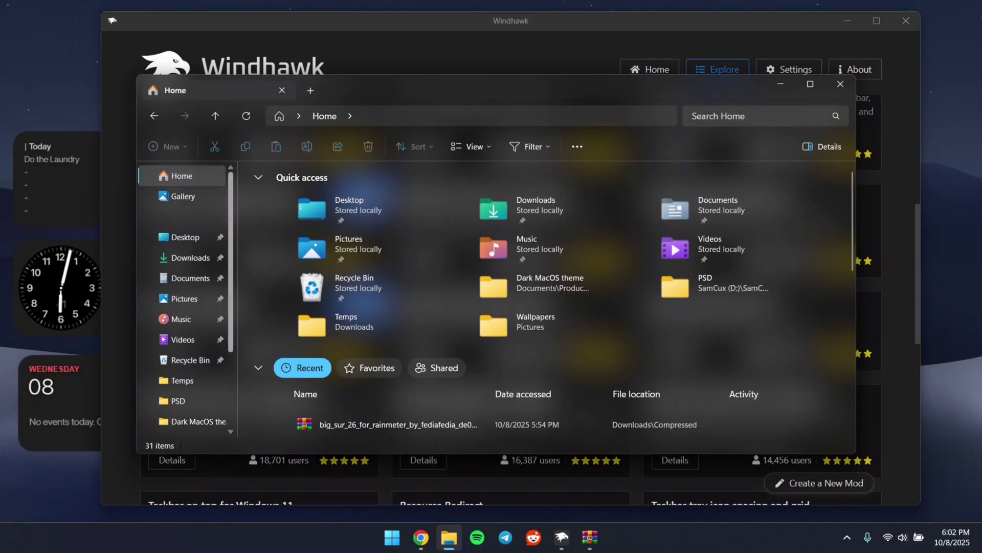
left_click(784, 83)
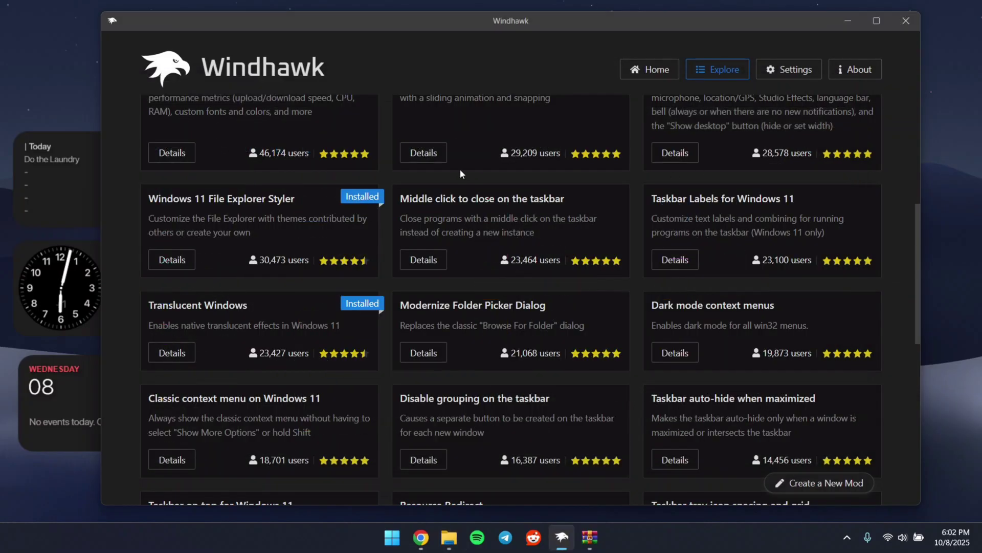
- Install the Resource Redirect mod, accepting the risk warning
scroll(460, 169, "down", 1)
scroll(471, 271, "down", 3)
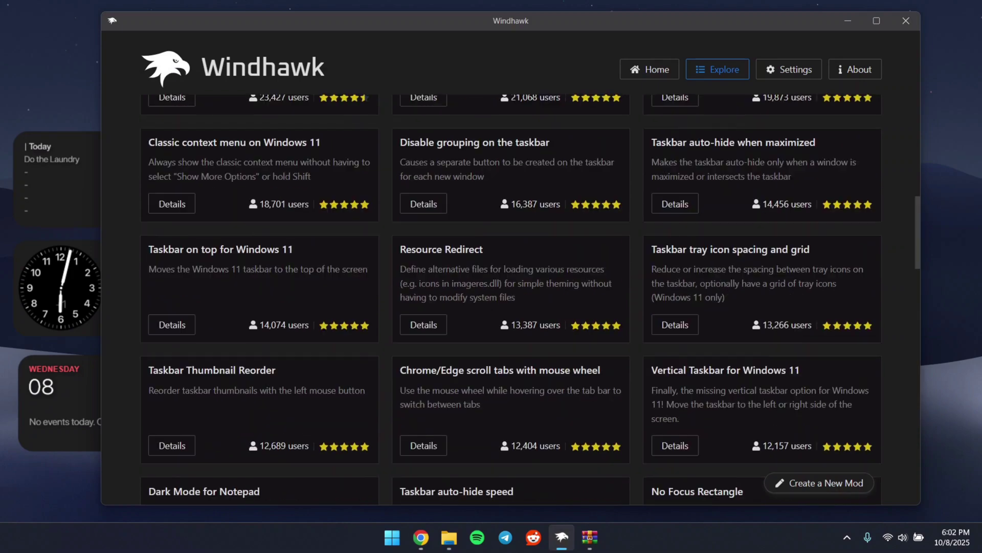
left_click(422, 331)
left_click(201, 177)
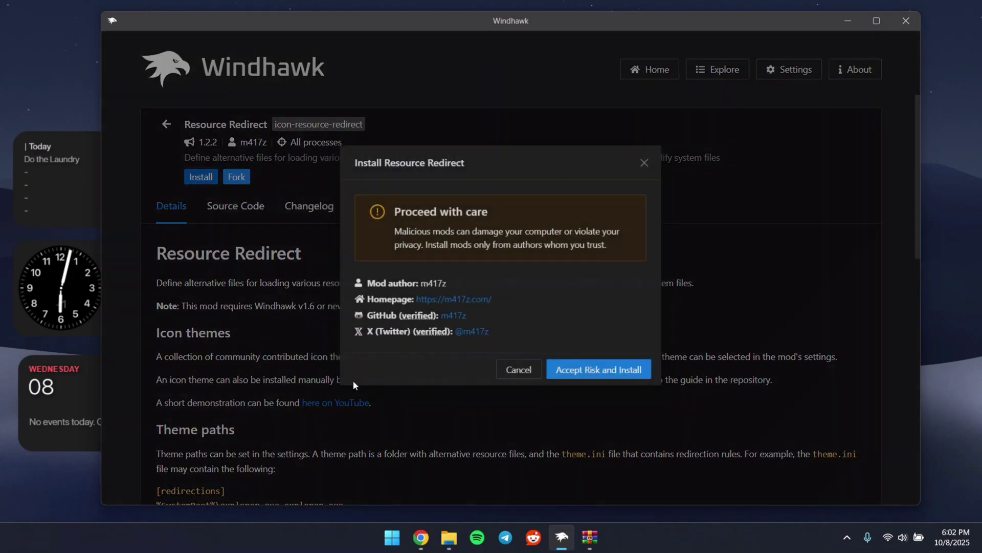
left_click(594, 369)
left_click(225, 243)
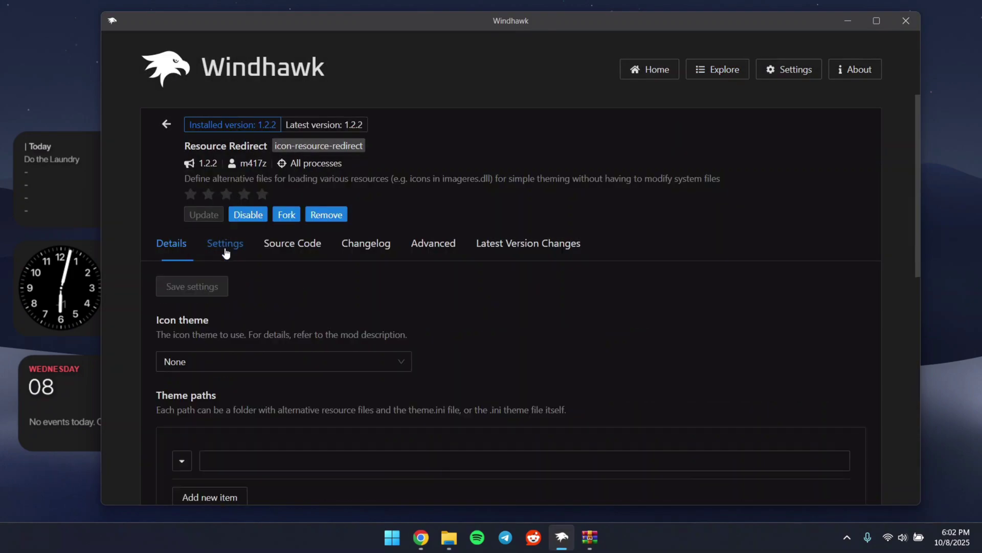
- Pick macOS DarkMode (by niivu) from the Resource Redirect icon theme list
left_click(230, 357)
scroll(259, 250, "down", 10)
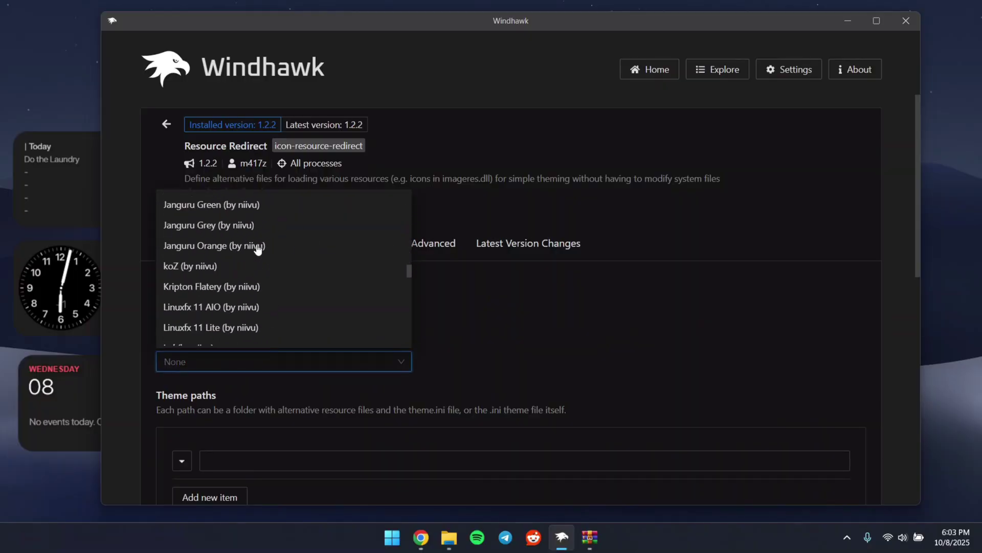
scroll(258, 249, "down", 3)
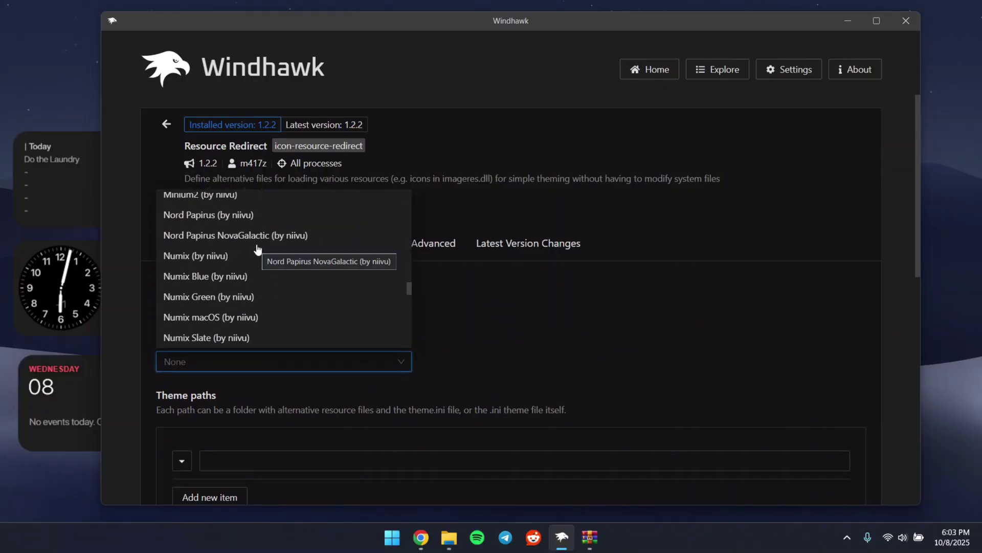
scroll(258, 249, "down", 3)
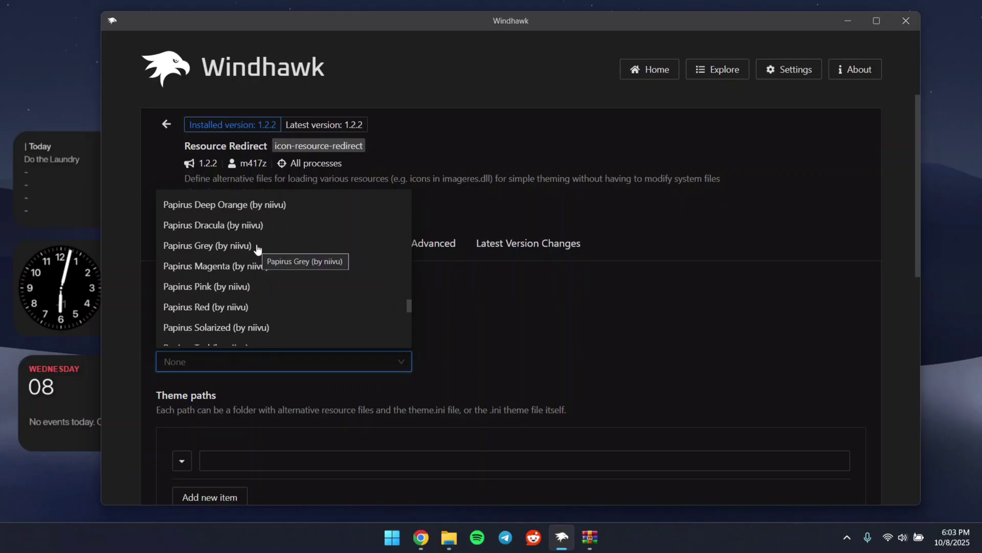
scroll(258, 249, "up", 8)
scroll(258, 250, "up", 5)
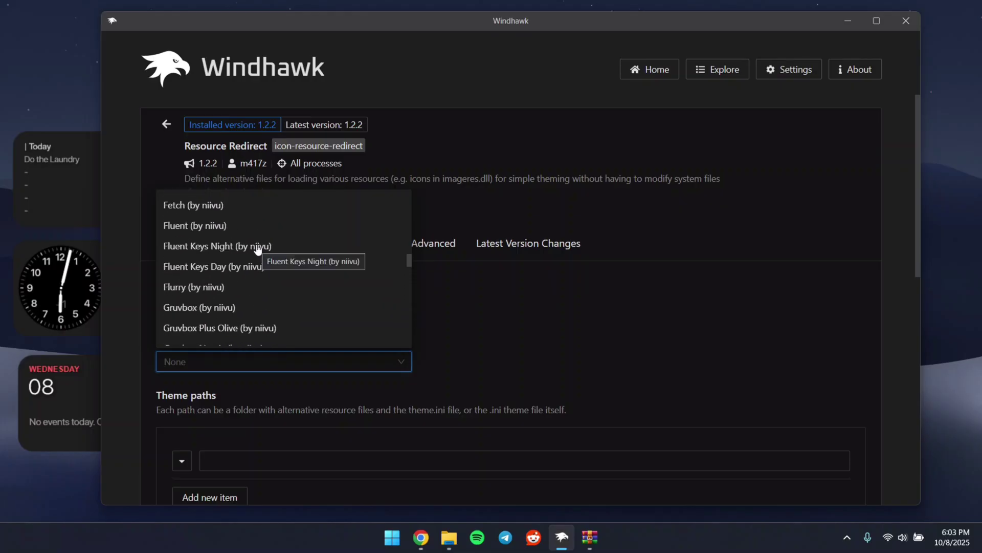
scroll(262, 244, "down", 6)
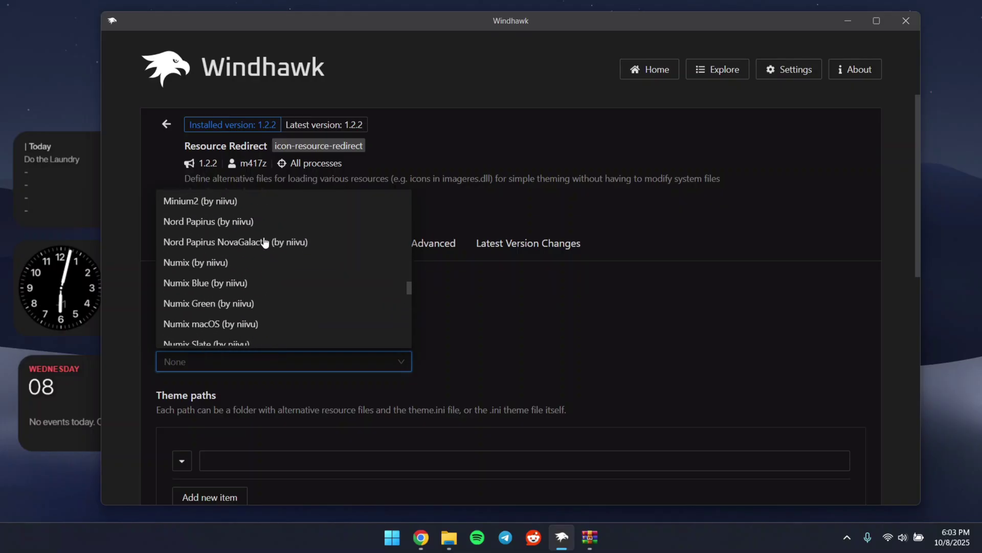
scroll(264, 243, "down", 3)
scroll(264, 242, "up", 6)
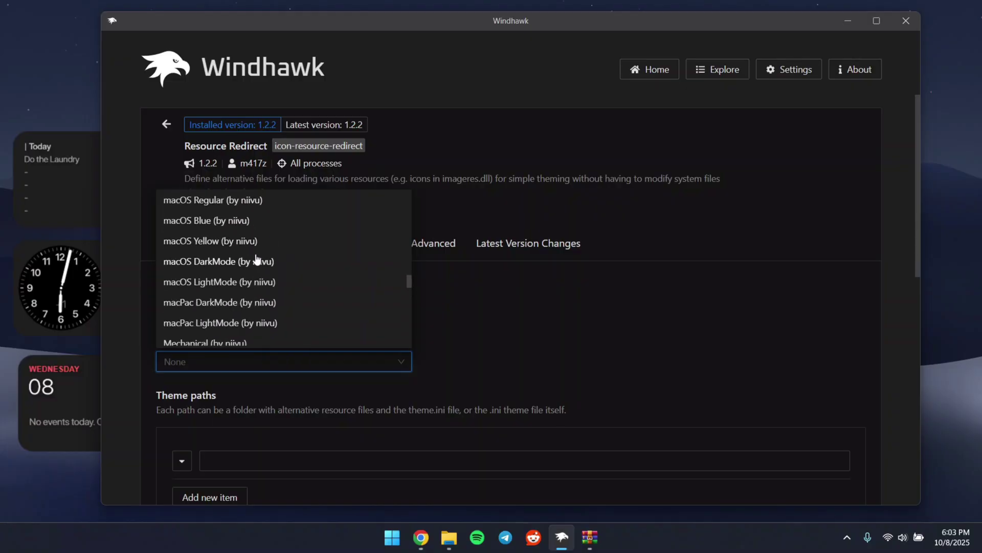
left_click(210, 262)
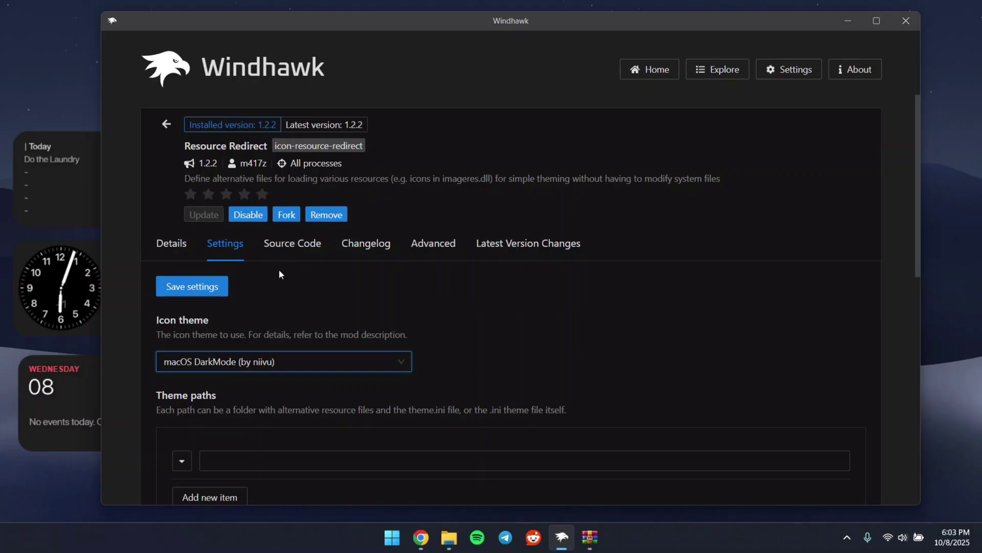
- Save the macOS DarkMode icon theme, clear the icon cache, and check drive icons in Explorer Home
left_click(194, 286)
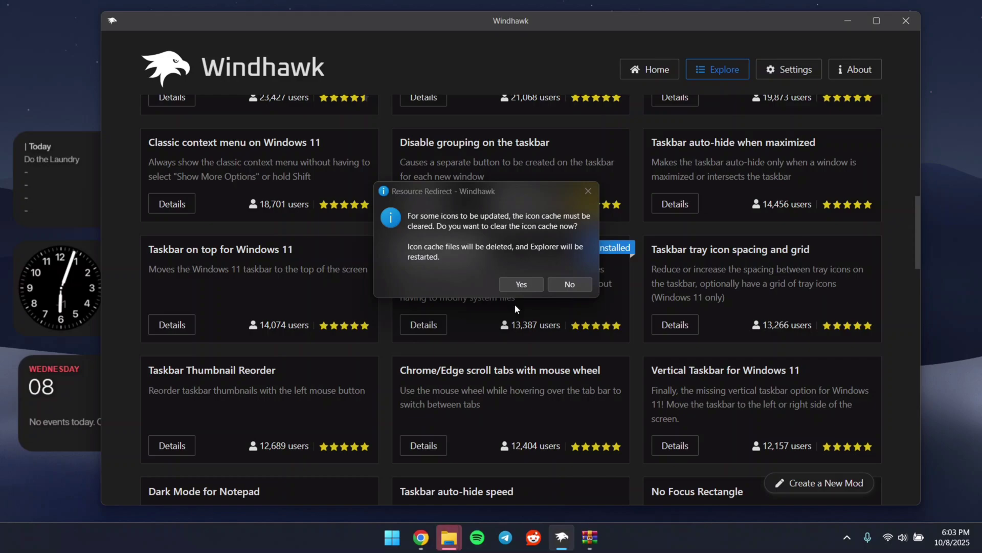
left_click(532, 281)
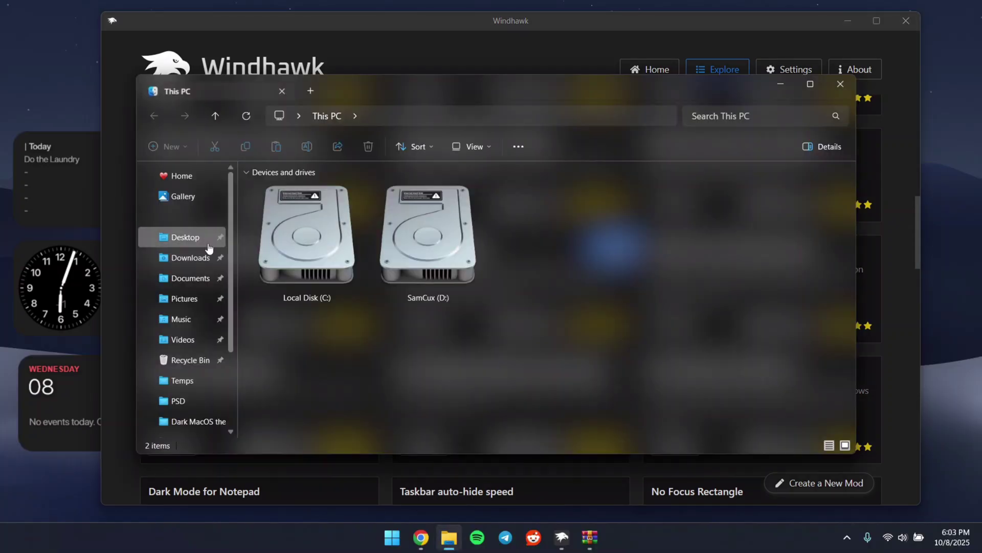
left_click(449, 537)
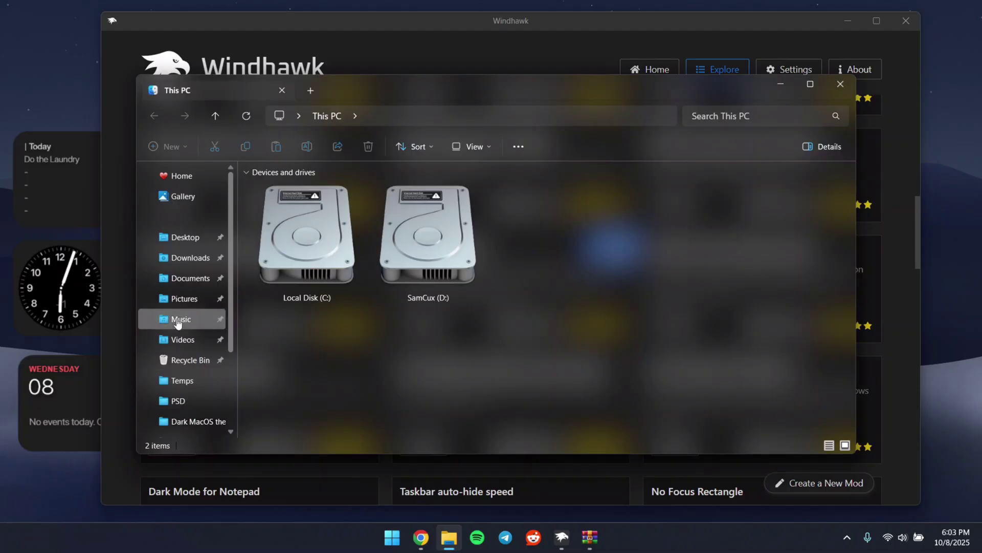
scroll(174, 379, "down", 2)
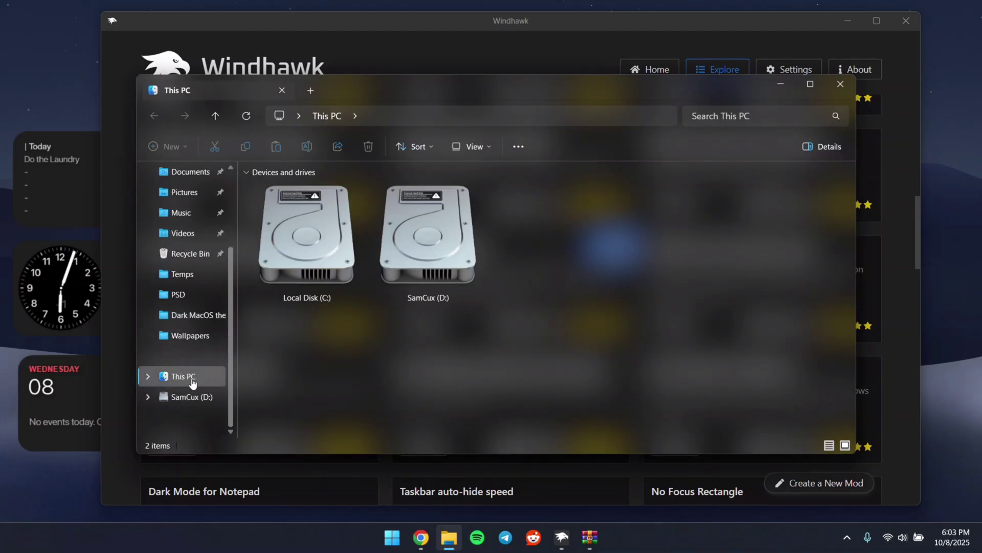
scroll(204, 204, "up", 2)
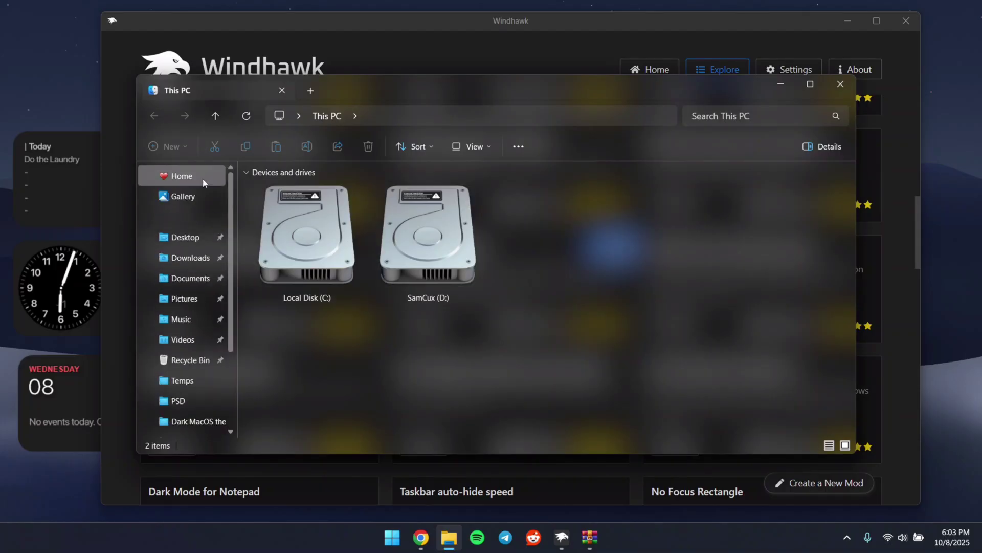
left_click(204, 182)
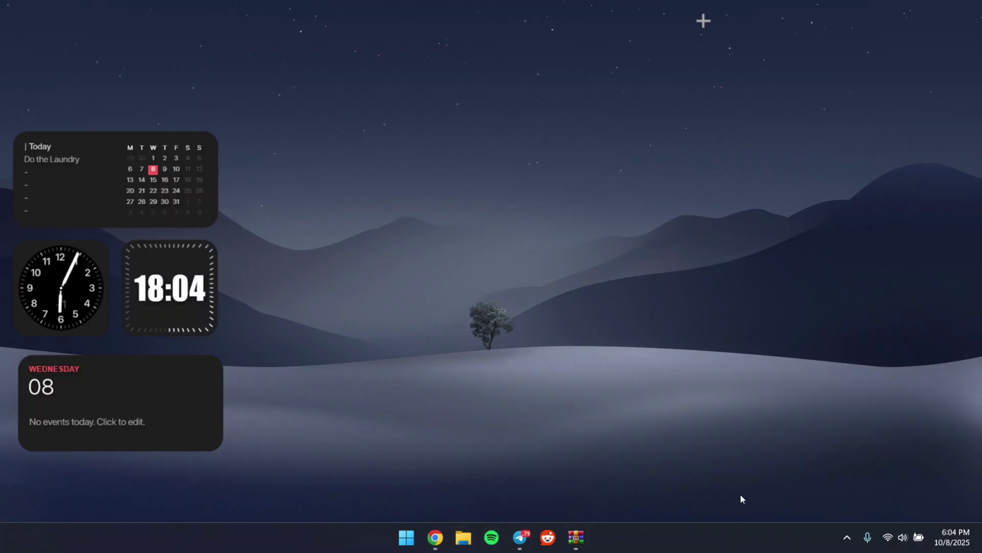
- Post #newmydockfinder_dark in the Telegram group and open the MyDockFinder_Dark.zip reply
left_click(519, 536)
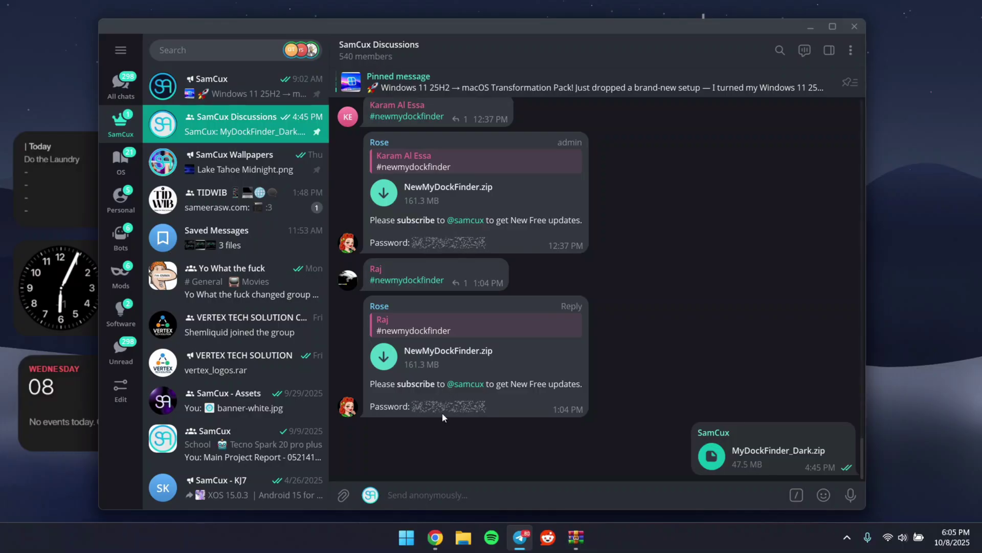
type("#")
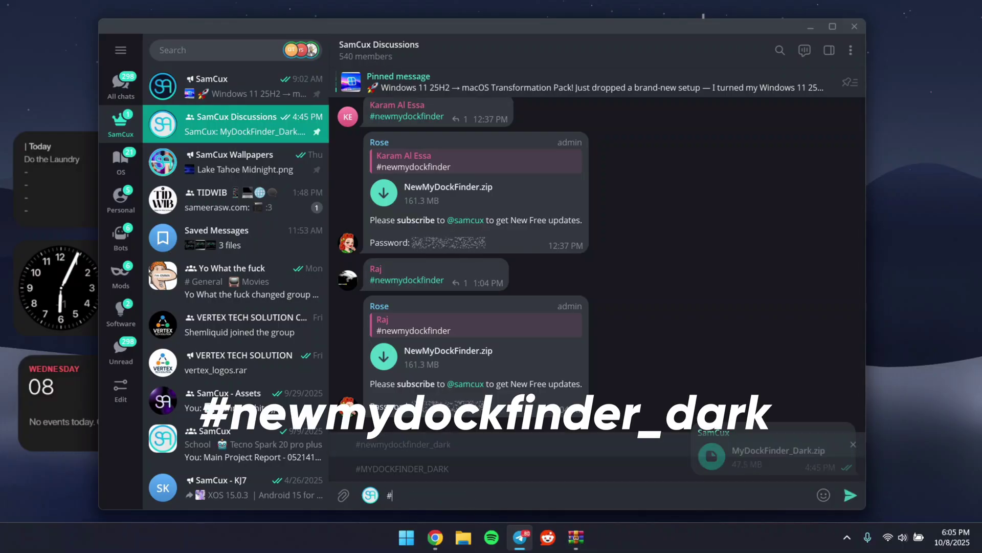
key("Tab")
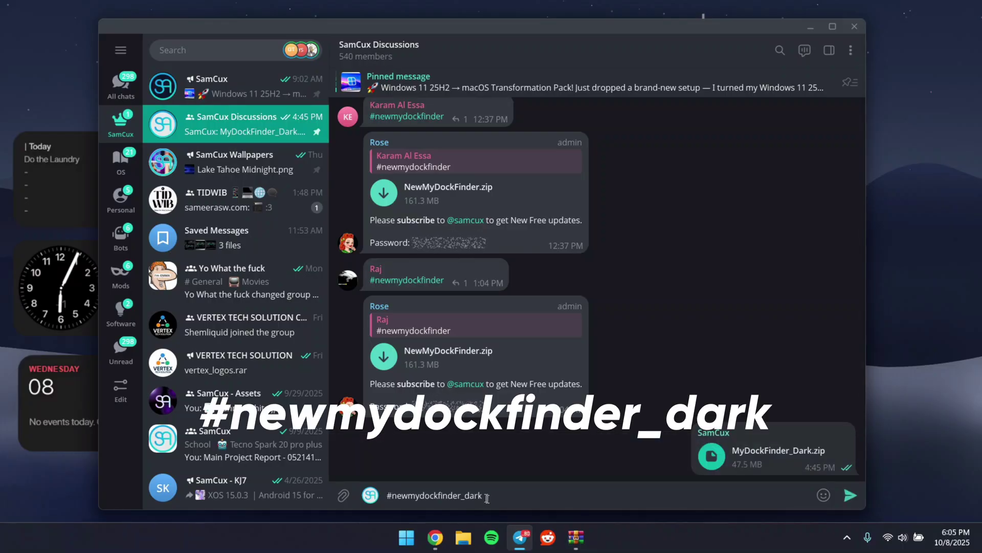
left_click(851, 497)
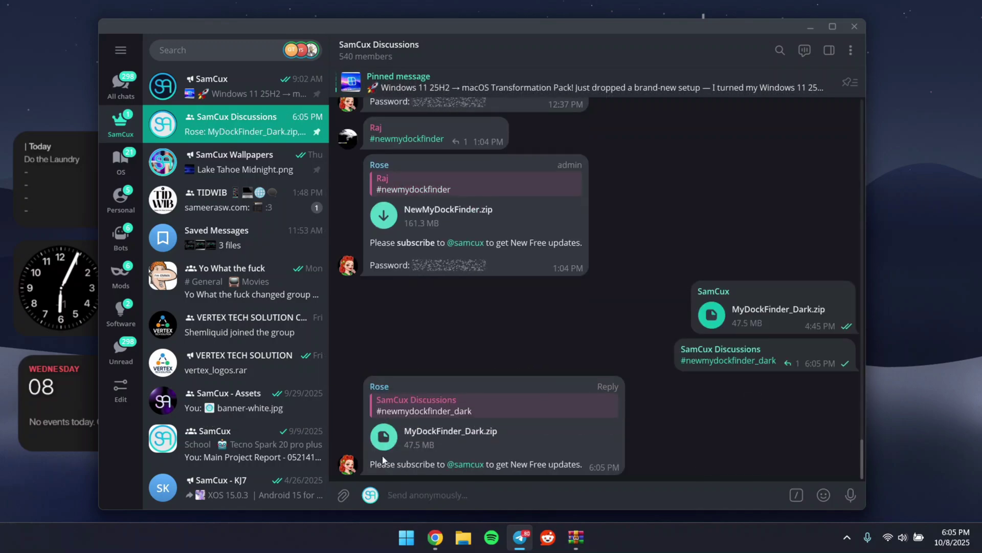
left_click(404, 438)
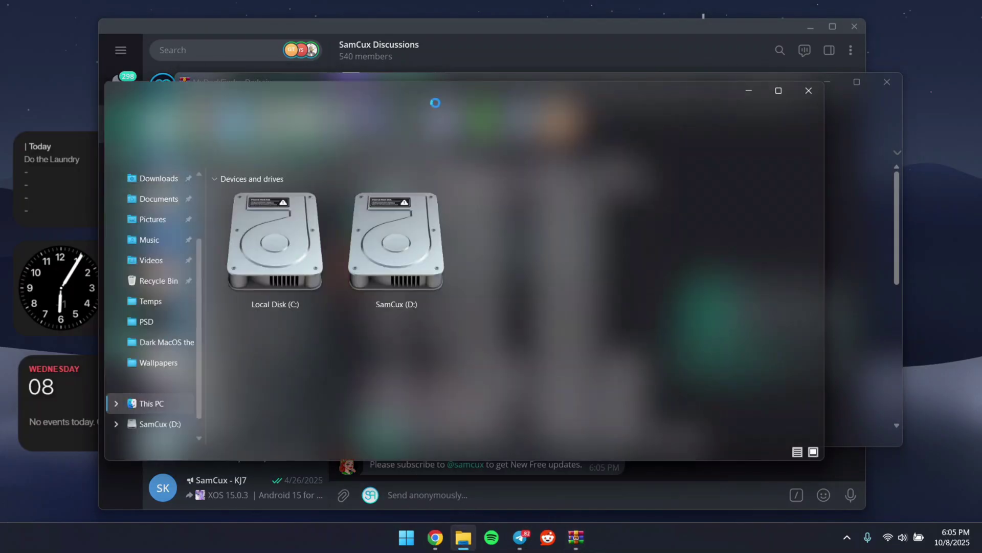
- Create and open a new MyDockFinder folder on drive C:
double_click(275, 241)
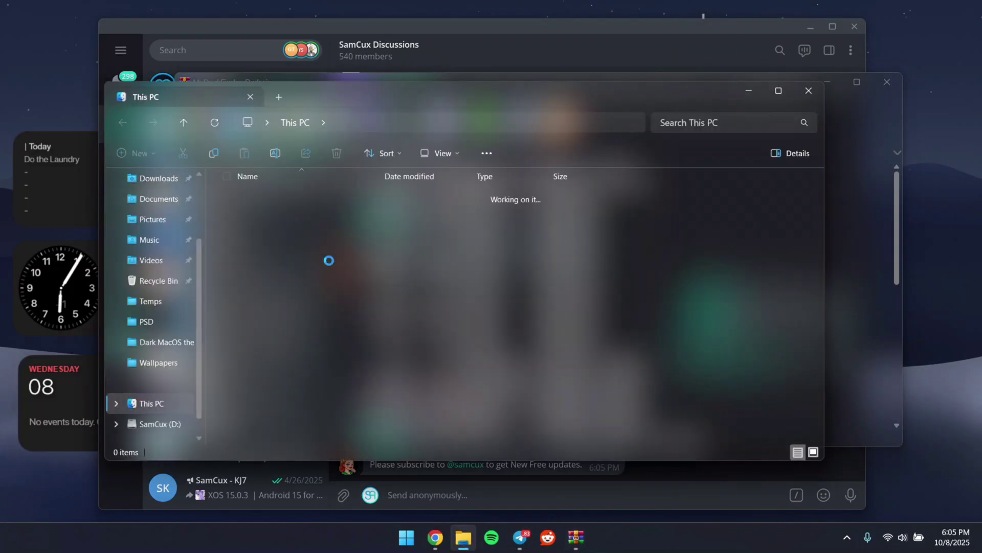
right_click(293, 394)
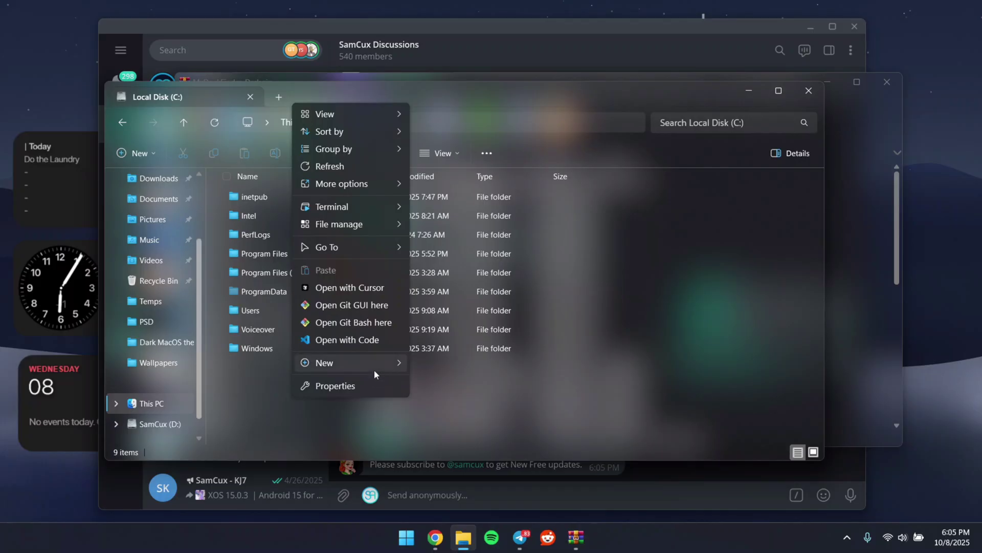
left_click(443, 364)
type("MobooKmaker")
key("Return")
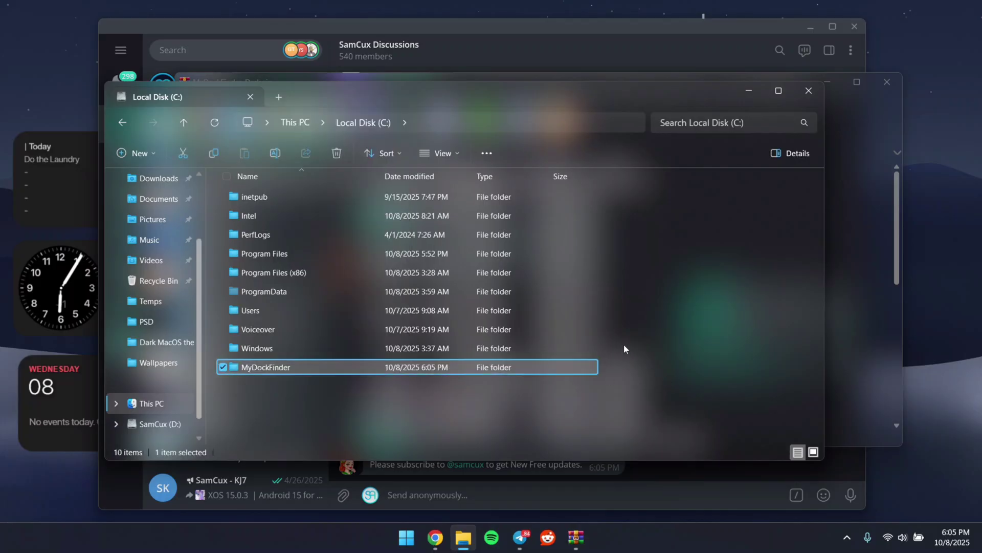
key("Return")
- Extract all of MyDockFinder_Dark.zip's contents from WinRAR into the MyDockFinder folder
left_click_drag(457, 97, 339, 90)
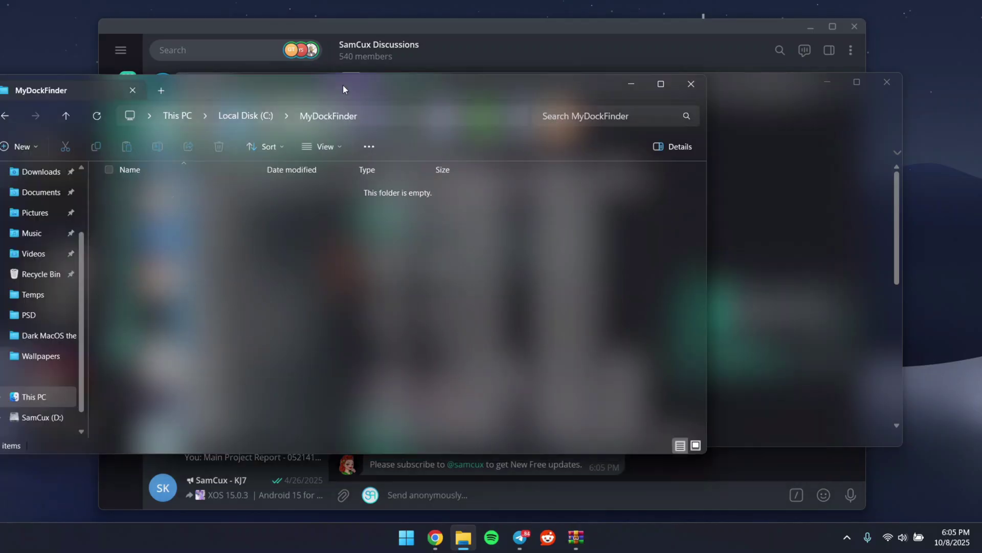
left_click(858, 210)
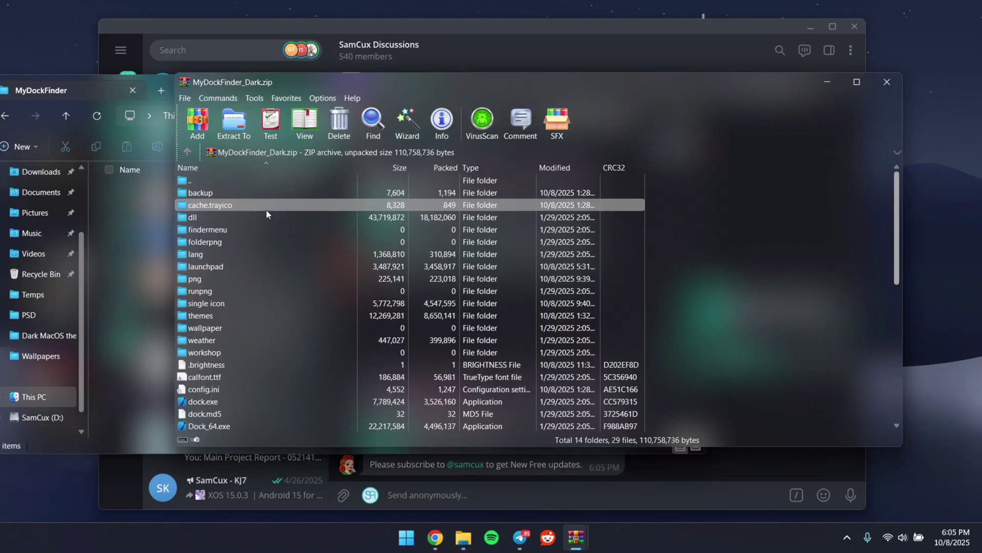
key("ctrl+a")
left_click_drag(266, 209, 115, 318)
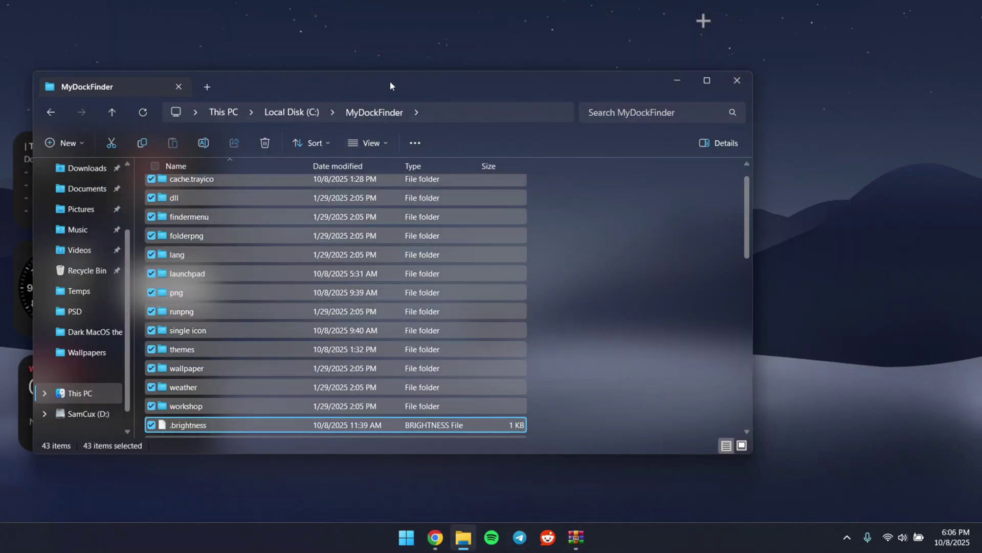
- Run Dock_64 from the MyDockFinder folder to start the macOS-style dock
left_click_drag(391, 84, 520, 88)
scroll(517, 232, "down", 5)
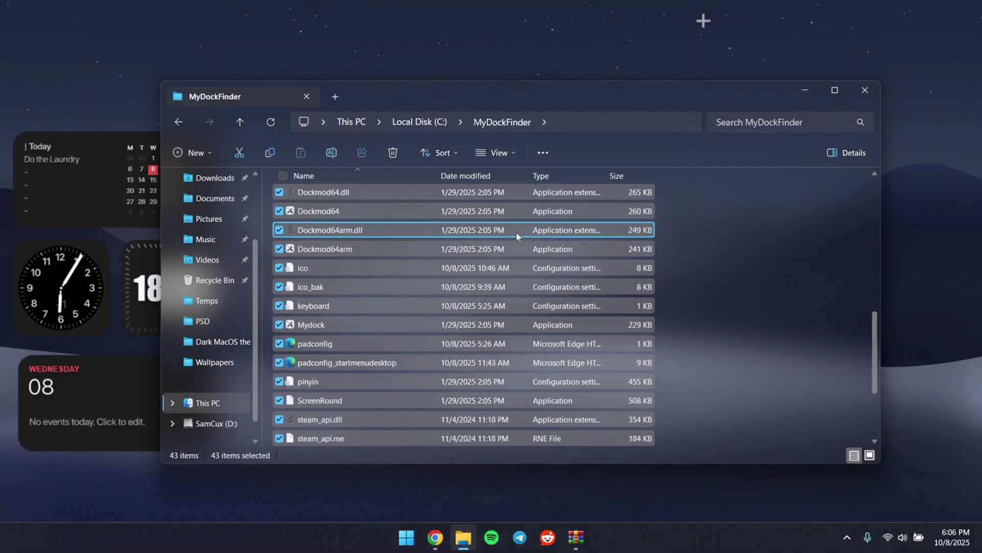
scroll(516, 232, "up", 4)
left_click(320, 348)
double_click(345, 346)
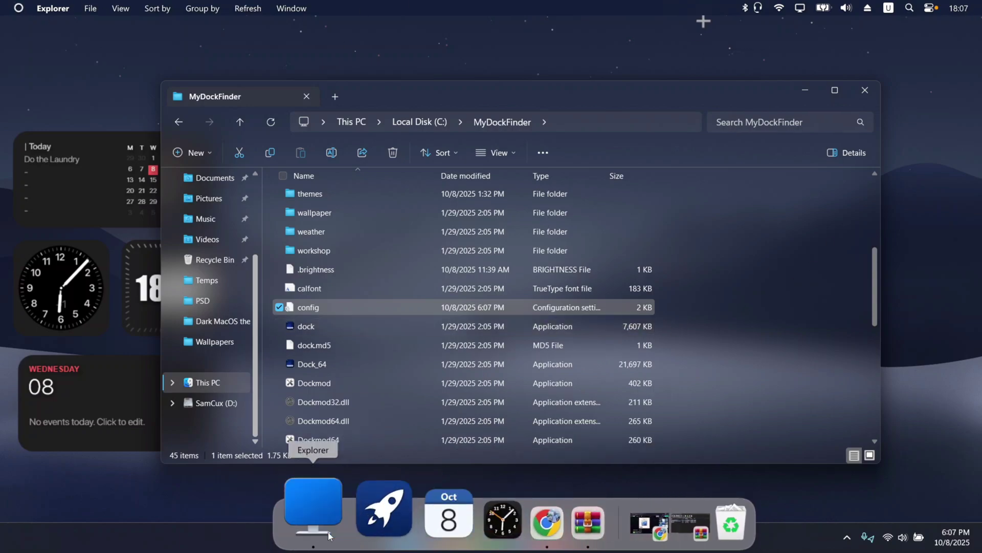
- Restore the SamCux_Dark dock layout backup from the Advanced preferences
right_click(553, 511)
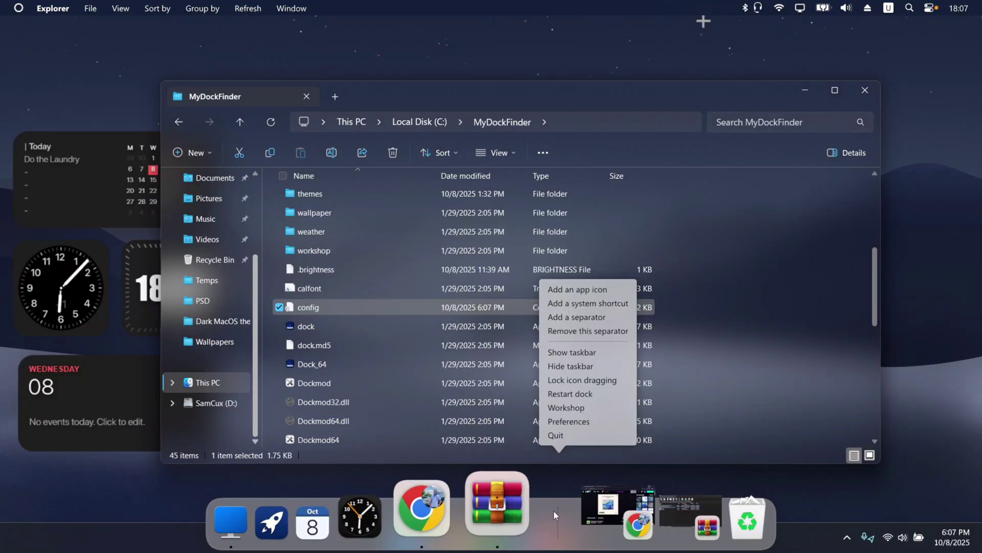
left_click(572, 422)
left_click(870, 93)
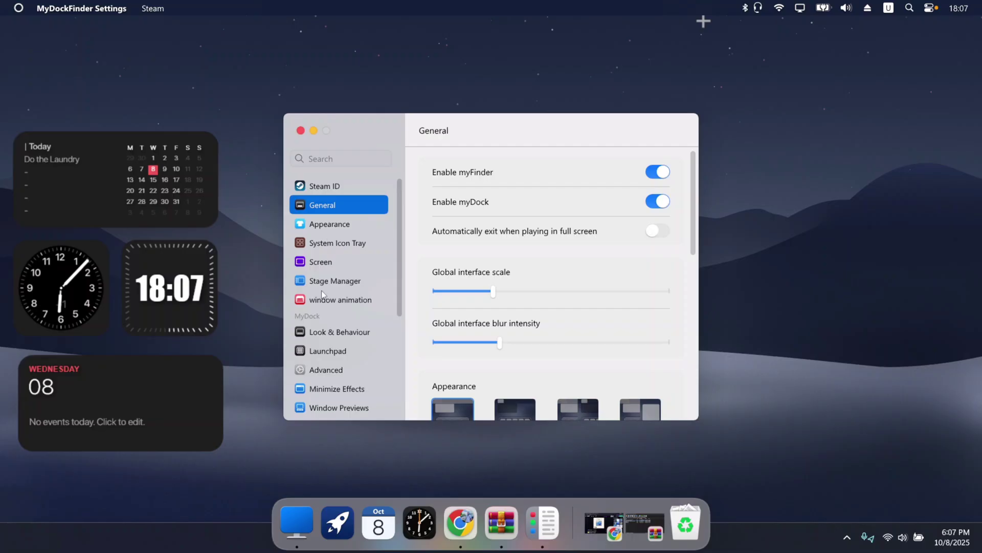
left_click(332, 371)
scroll(589, 299, "down", 10)
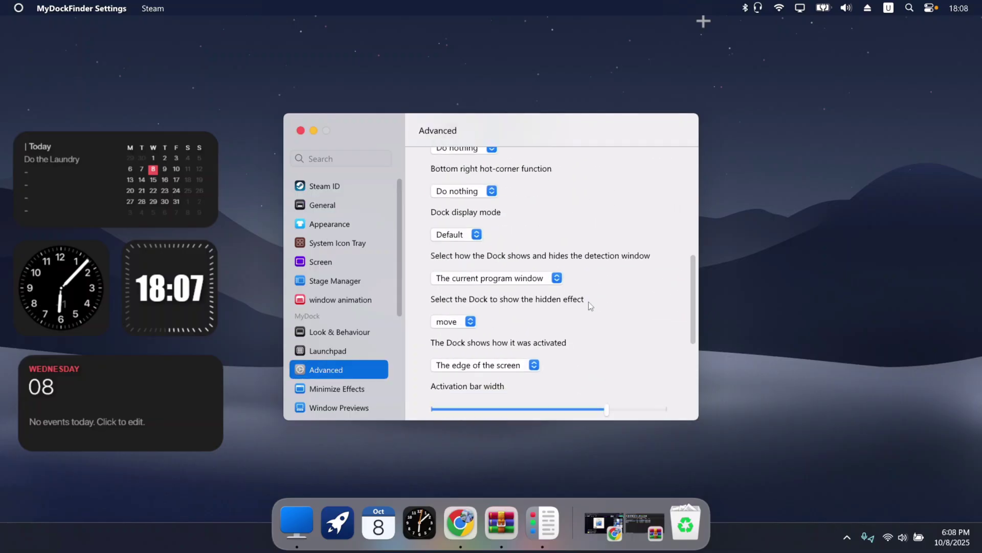
left_click(499, 403)
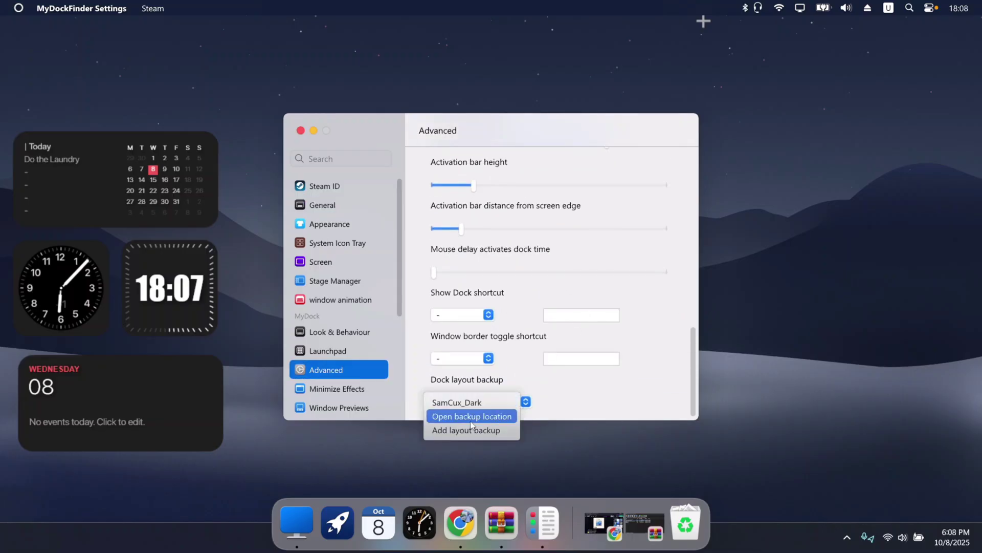
left_click(481, 403)
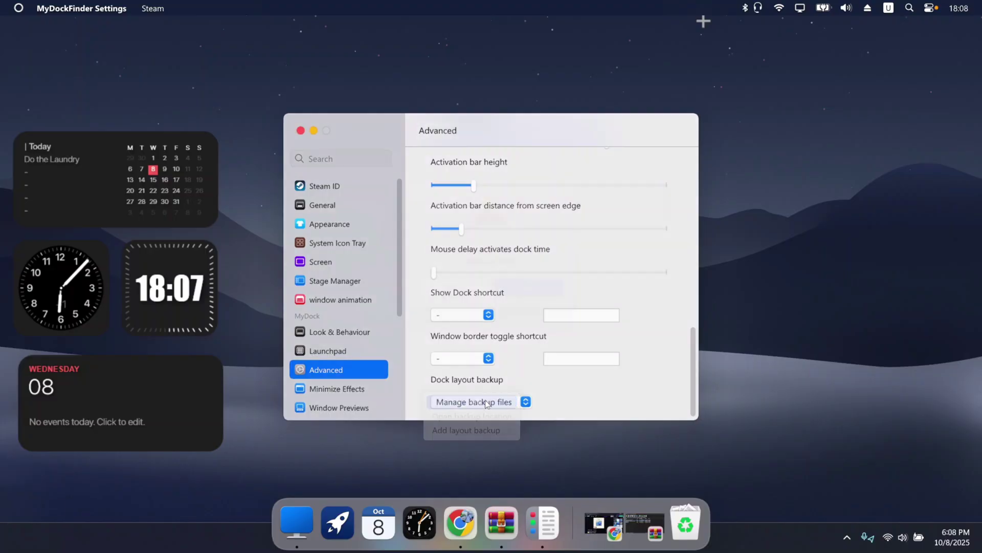
left_click(538, 312)
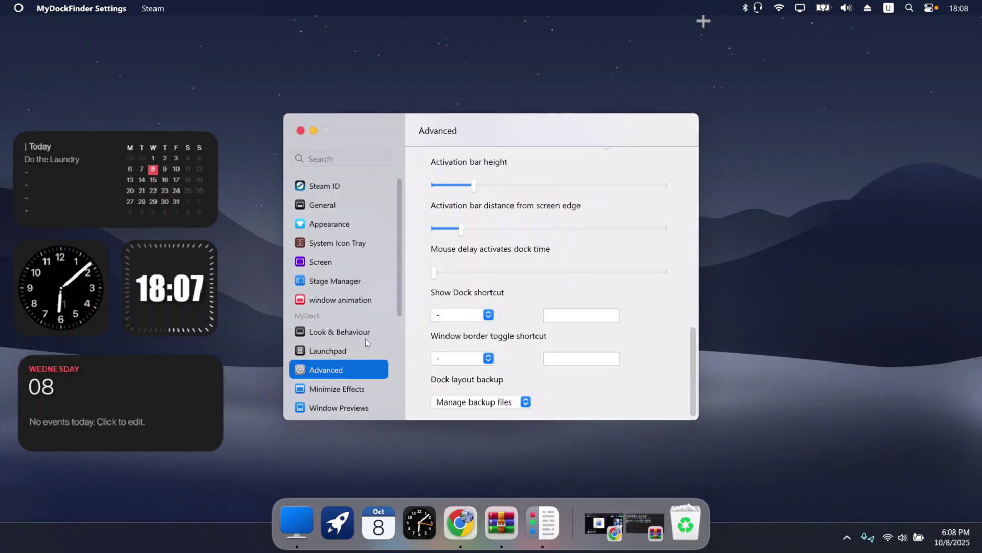
- Restart the dock to apply the restored layout, then reopen its options menu
right_click(572, 515)
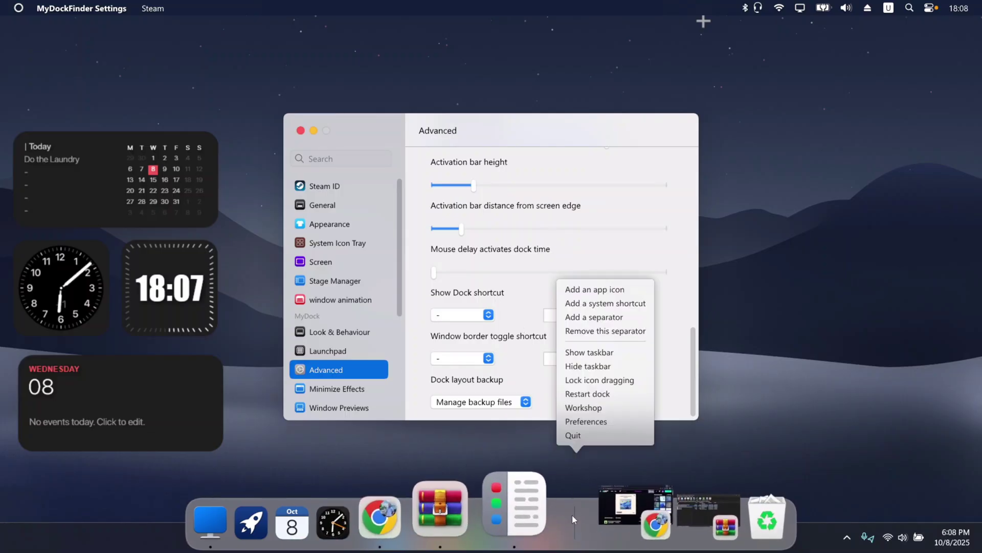
left_click(602, 398)
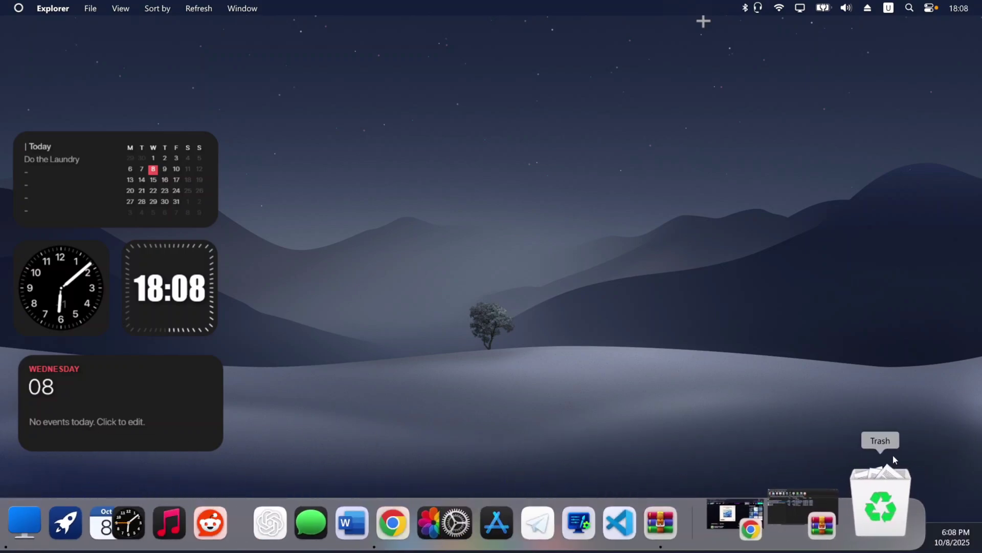
right_click(775, 515)
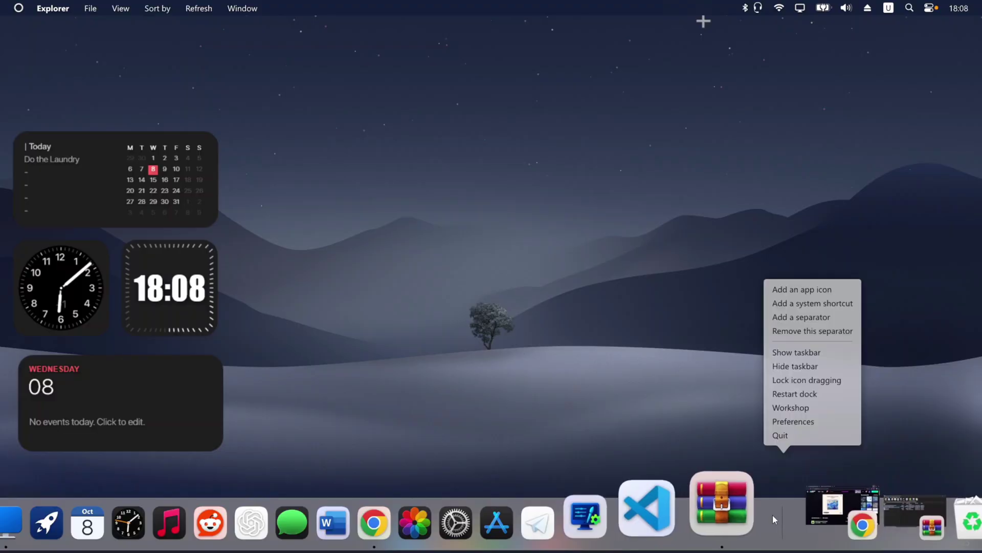
- Set the MyDockFinder appearance to Follow OS after briefly trying Dark
left_click(803, 421)
scroll(604, 323, "down", 4)
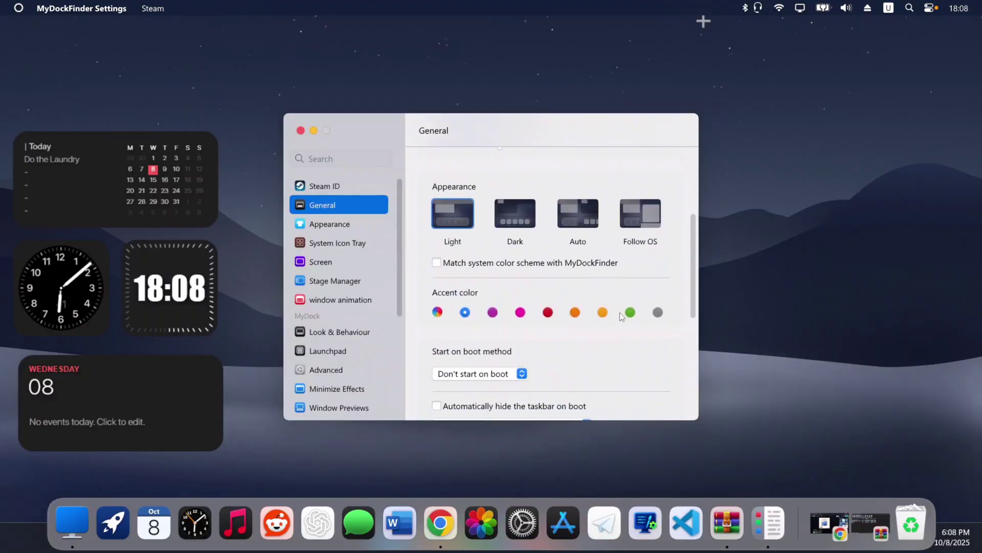
left_click(647, 211)
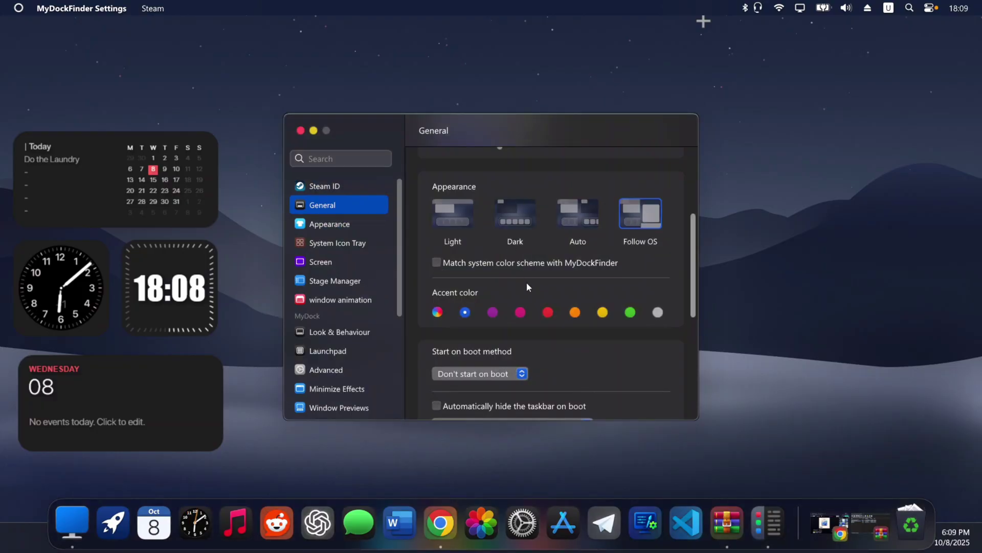
left_click(506, 225)
left_click(637, 225)
scroll(419, 276, "down", 5)
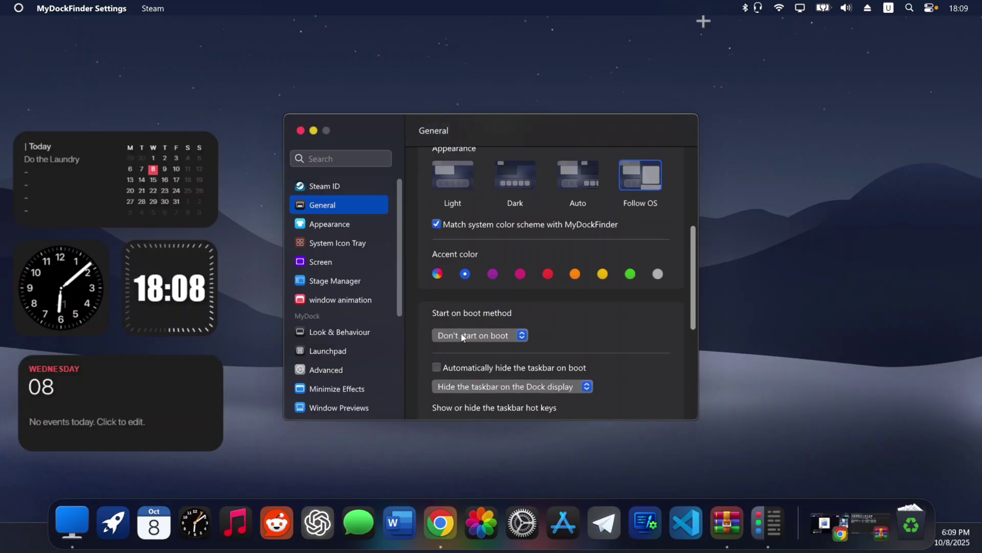
scroll(573, 291, "up", 2)
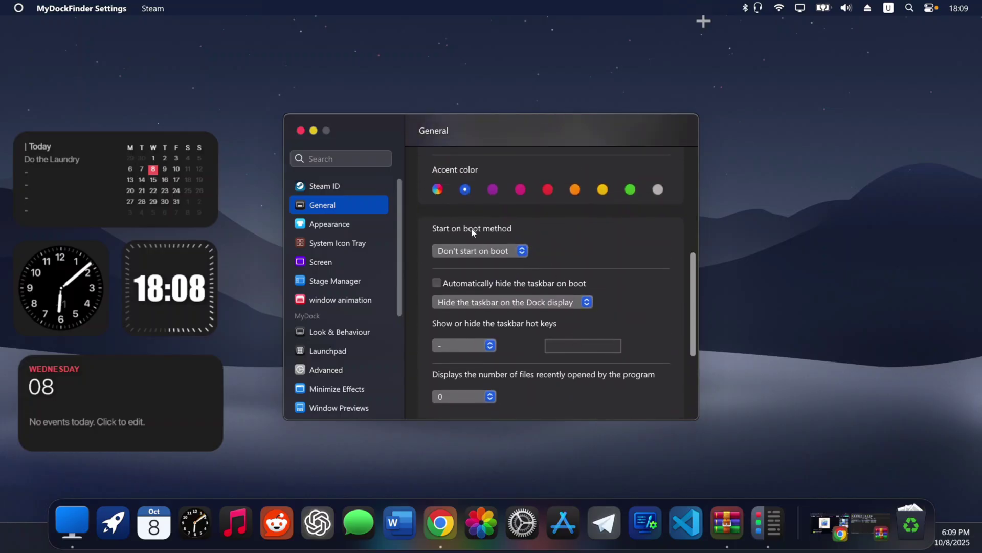
- Start the dock as a service and auto-hide the taskbar on the Dock display at boot
left_click(472, 251)
left_click(469, 293)
left_click(435, 285)
left_click(463, 302)
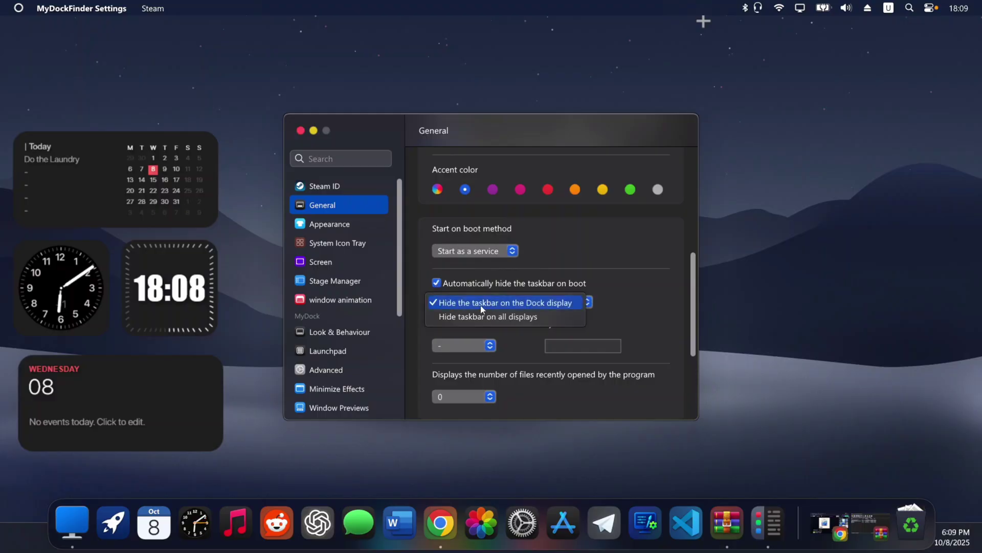
left_click(506, 305)
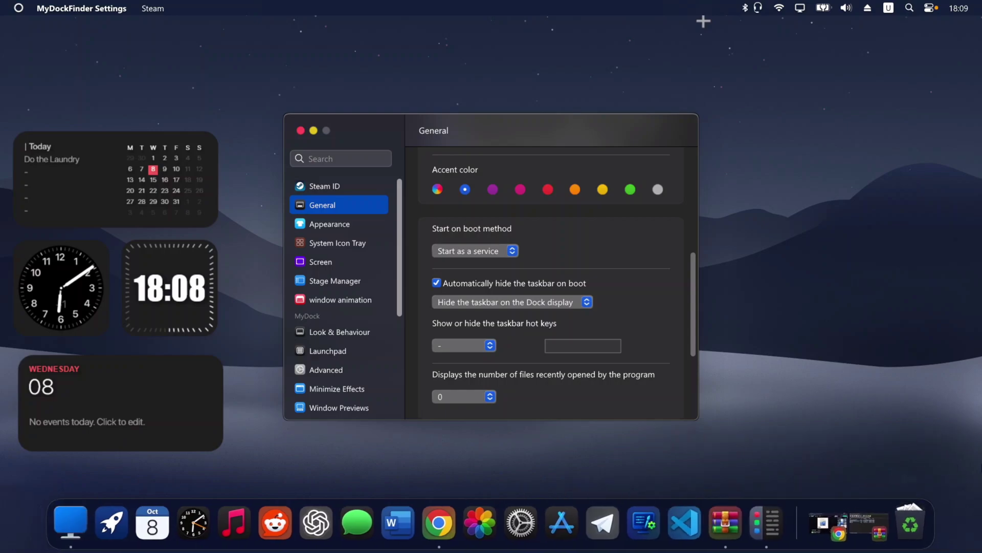
scroll(530, 286, "down", 5)
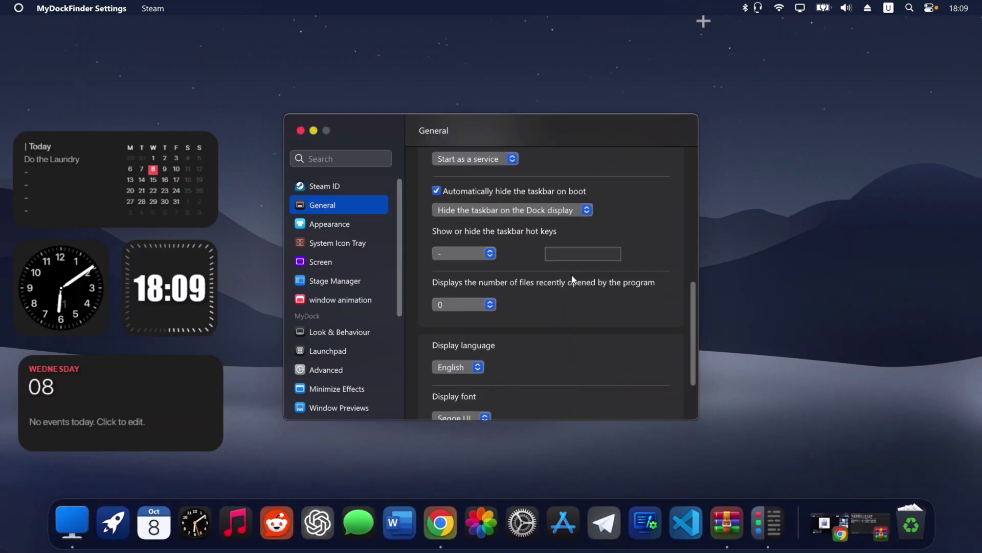
- Shrink dock icon size to 73 and magnification to 102, then test the minimize effect
left_click(333, 332)
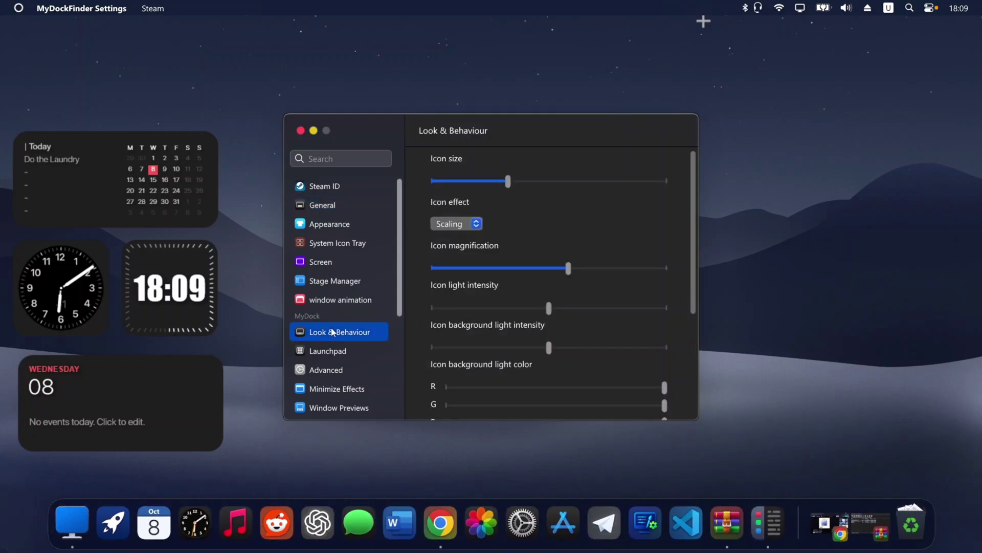
left_click_drag(509, 182, 502, 182)
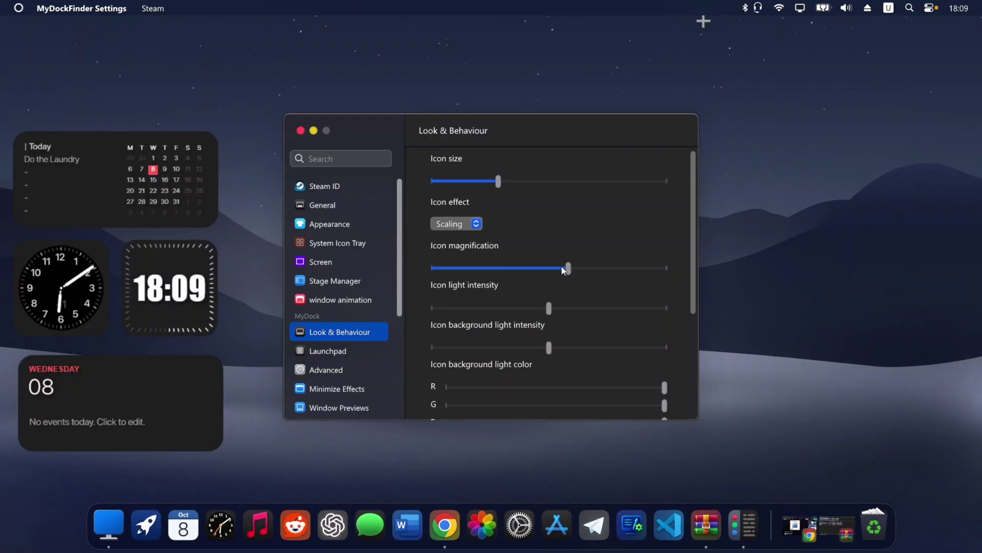
left_click_drag(563, 270, 504, 272)
left_click(342, 388)
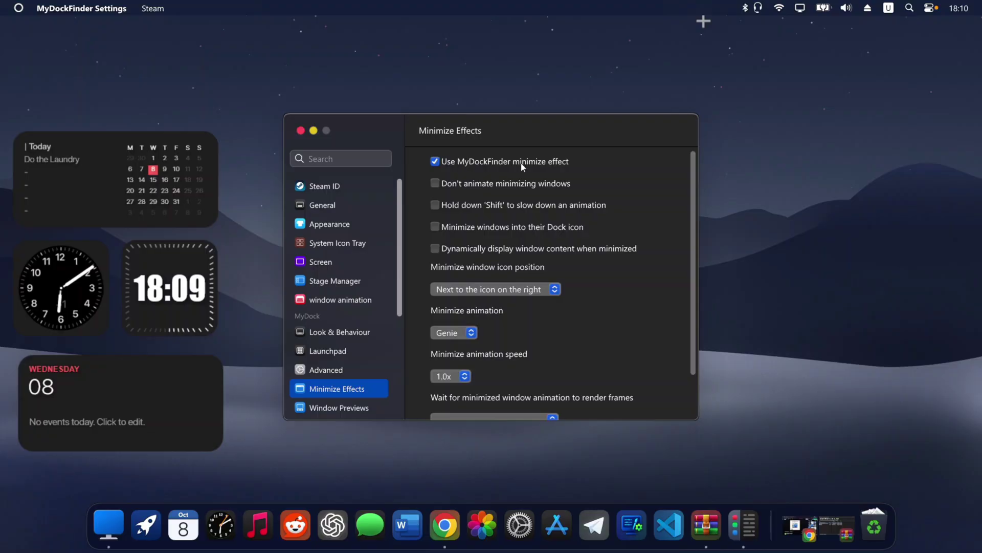
left_click(314, 131)
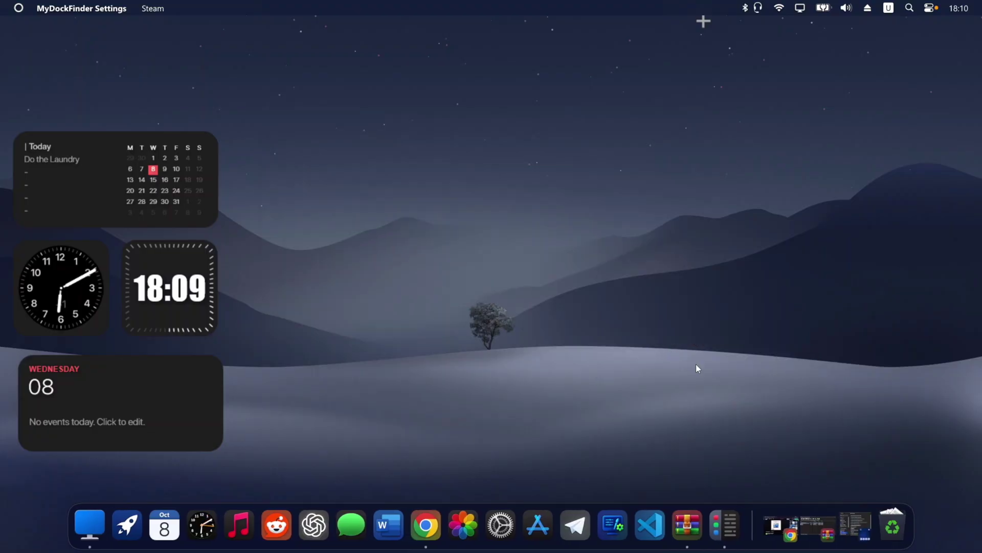
left_click(859, 526)
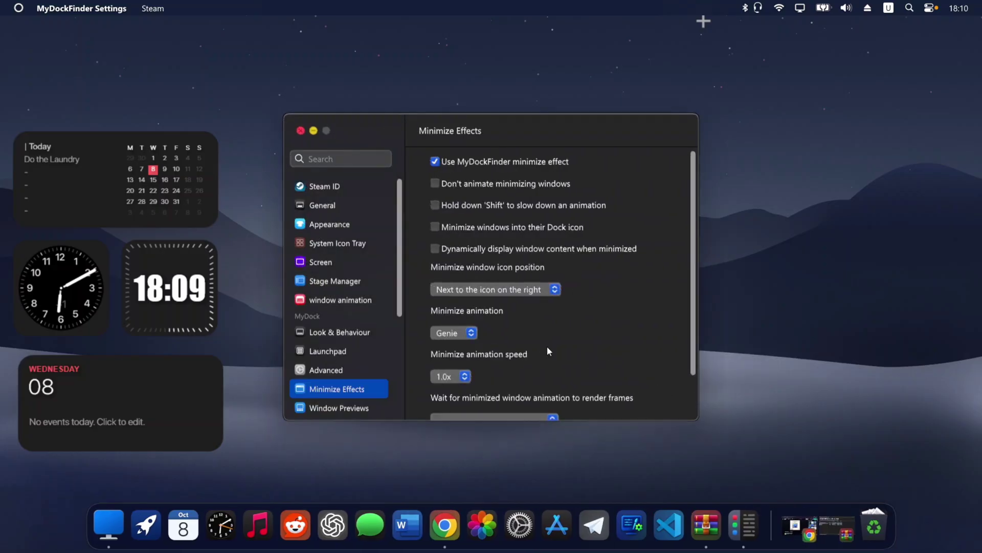
- Choose the last (eighth) global icon mask style under Advanced and close Settings
scroll(490, 348, "down", 3)
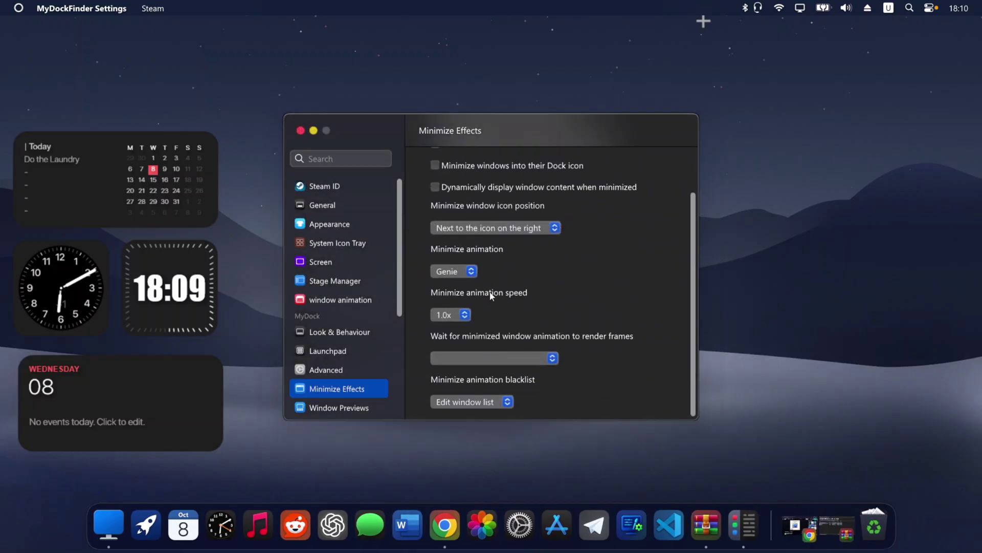
scroll(344, 299, "down", 3)
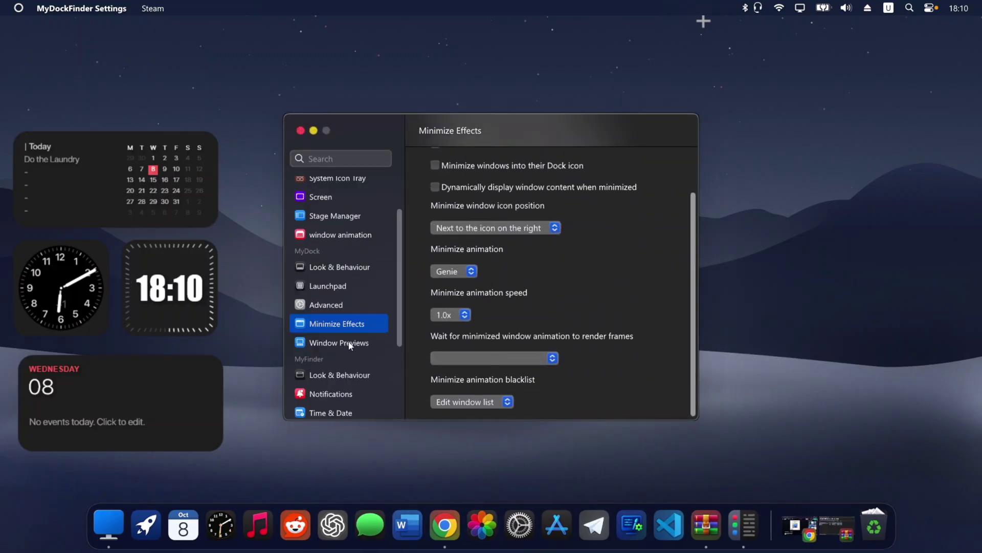
left_click(323, 306)
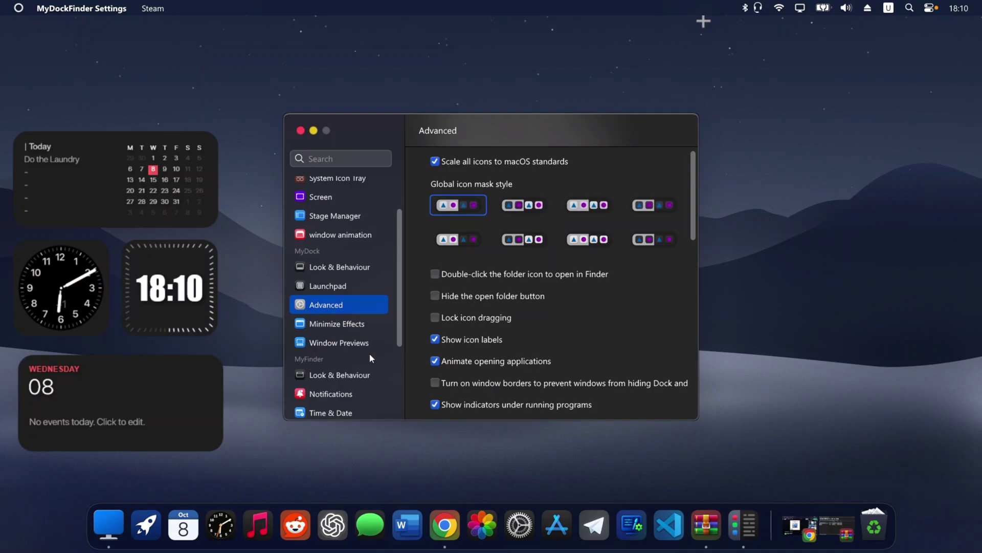
left_click(652, 239)
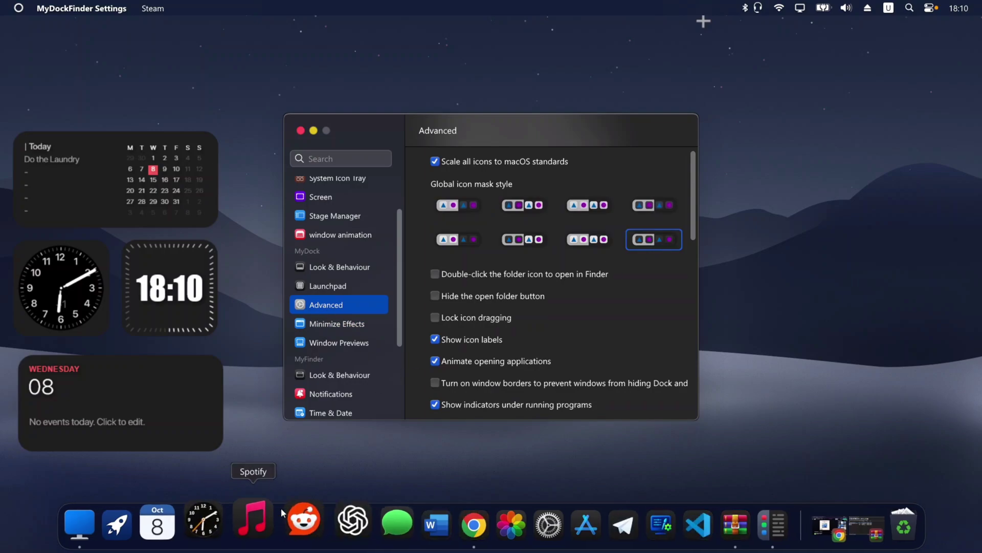
left_click(300, 130)
- Apply the dockskin theme's skin and icon set from the Workshop, then close the Workshop
right_click(754, 520)
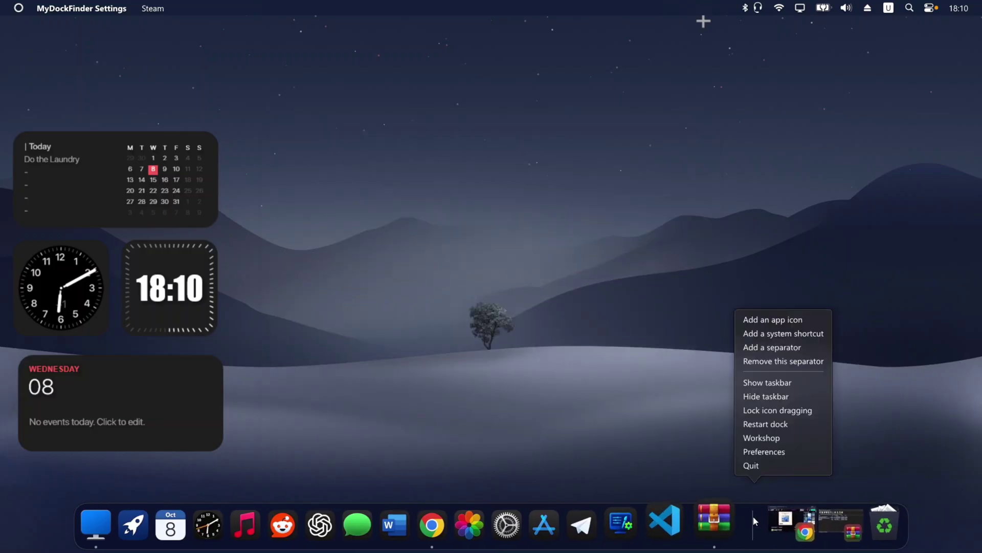
left_click(774, 438)
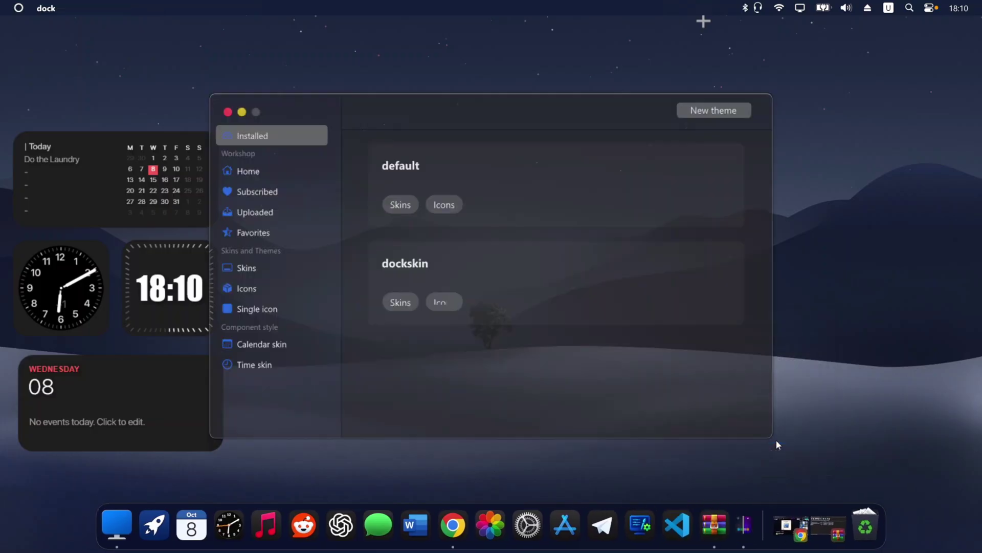
left_click(473, 269)
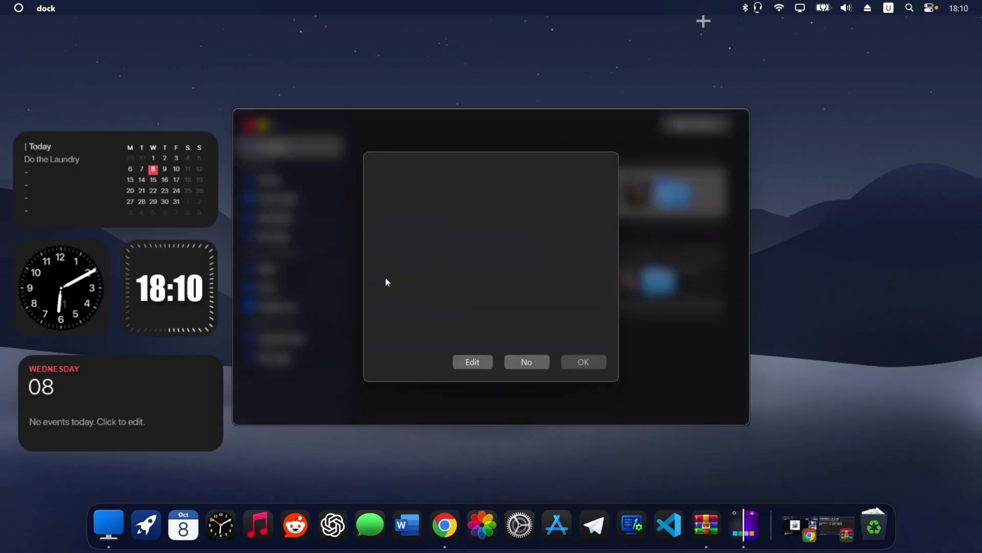
left_click(421, 292)
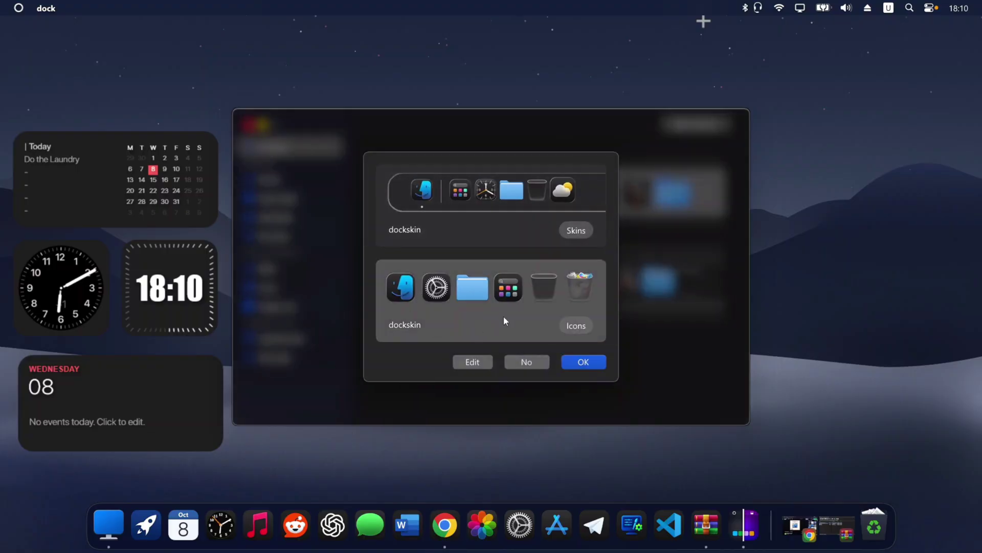
left_click(584, 362)
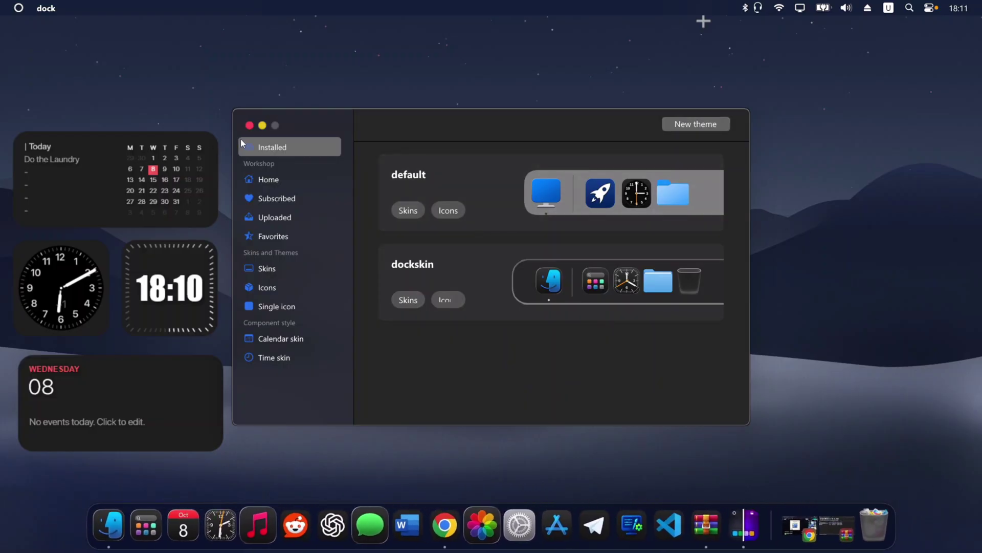
left_click(250, 125)
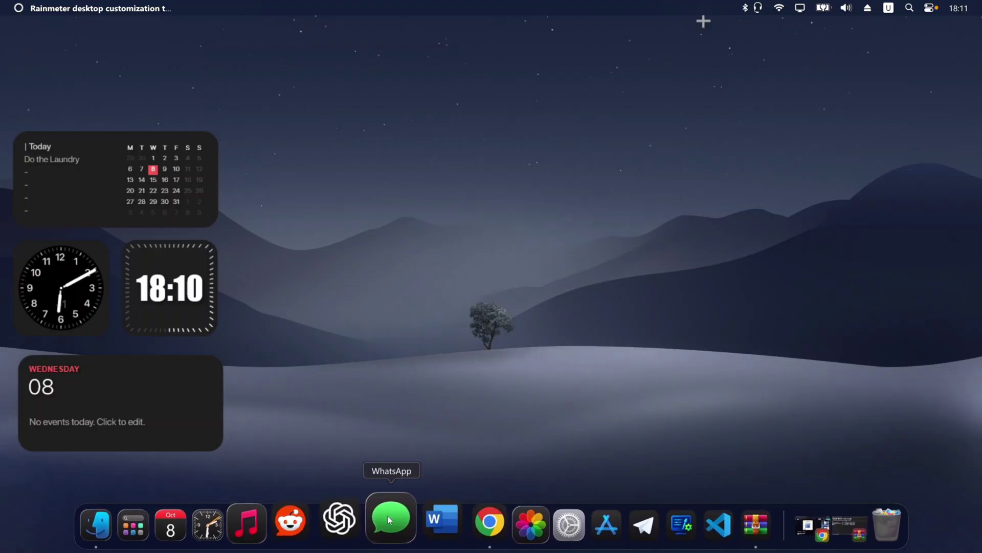
- Replace WhatsApp's dock icon with the Whatsapp image at 89% icon scale
right_click(389, 511)
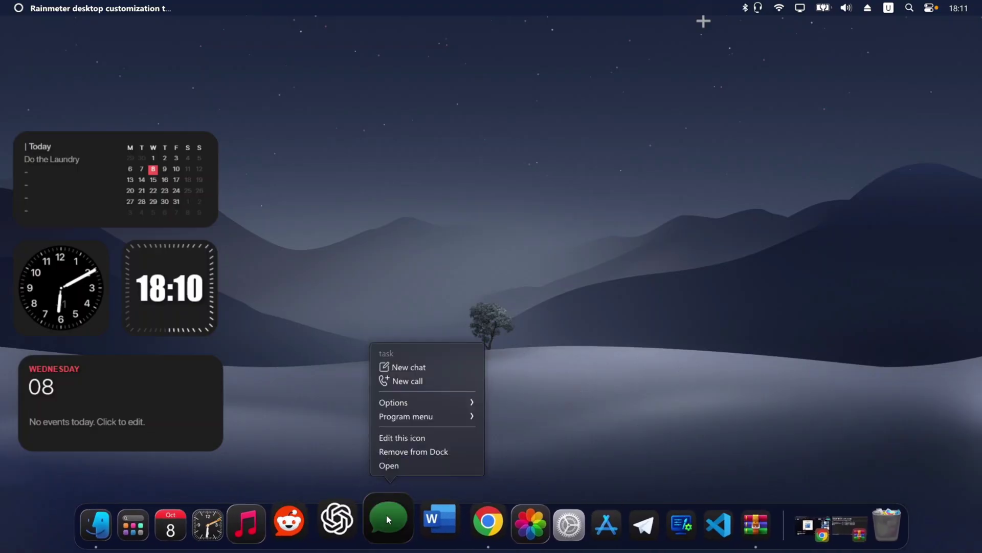
left_click(408, 437)
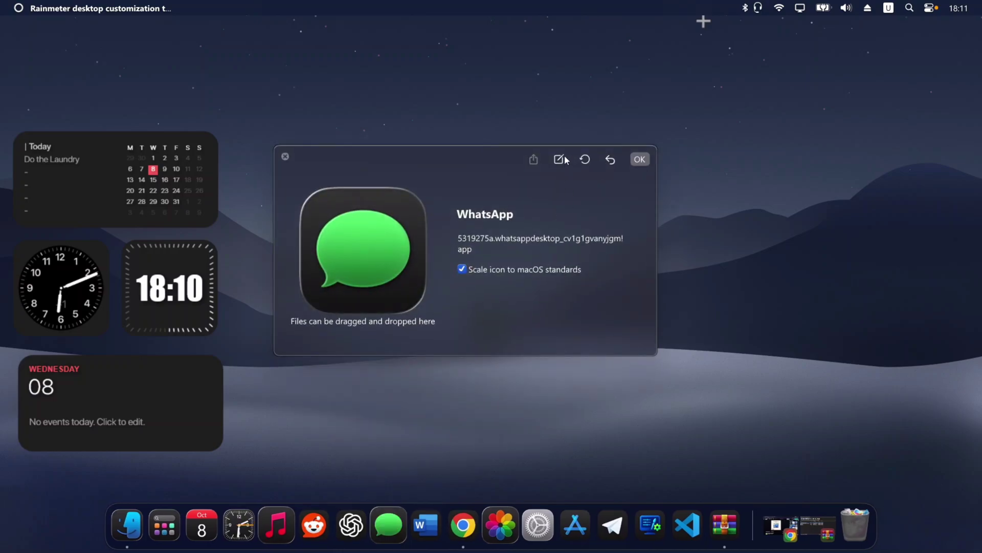
left_click(560, 161)
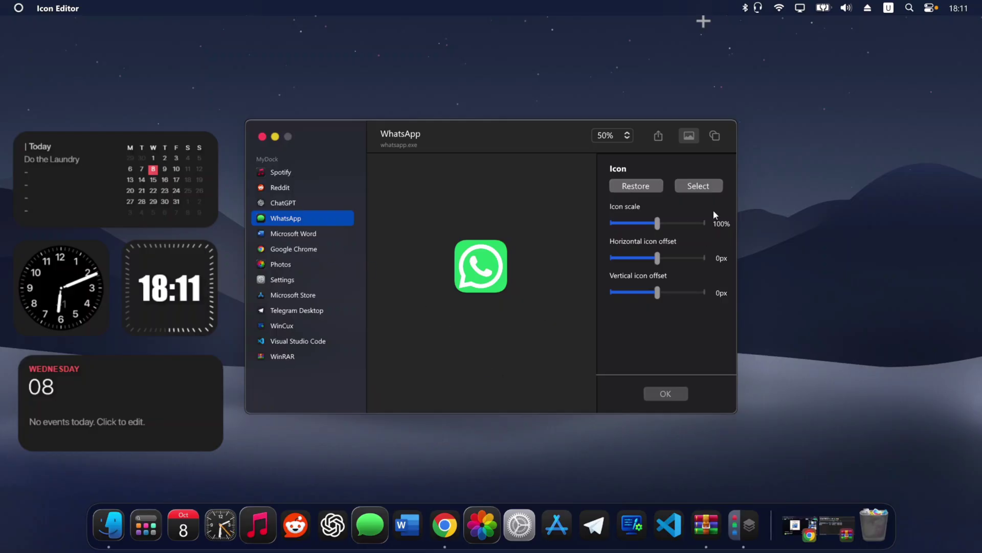
left_click(698, 186)
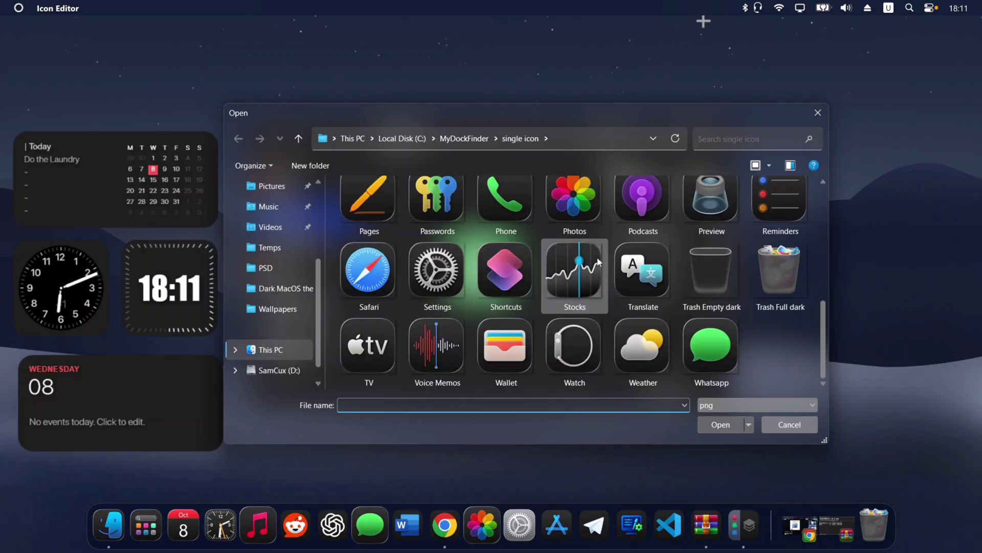
left_click(719, 354)
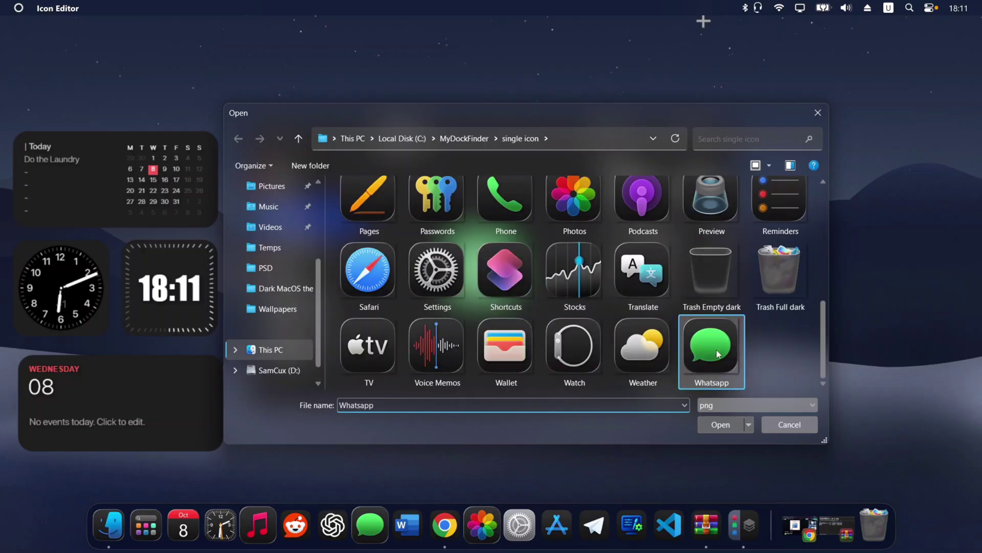
double_click(719, 354)
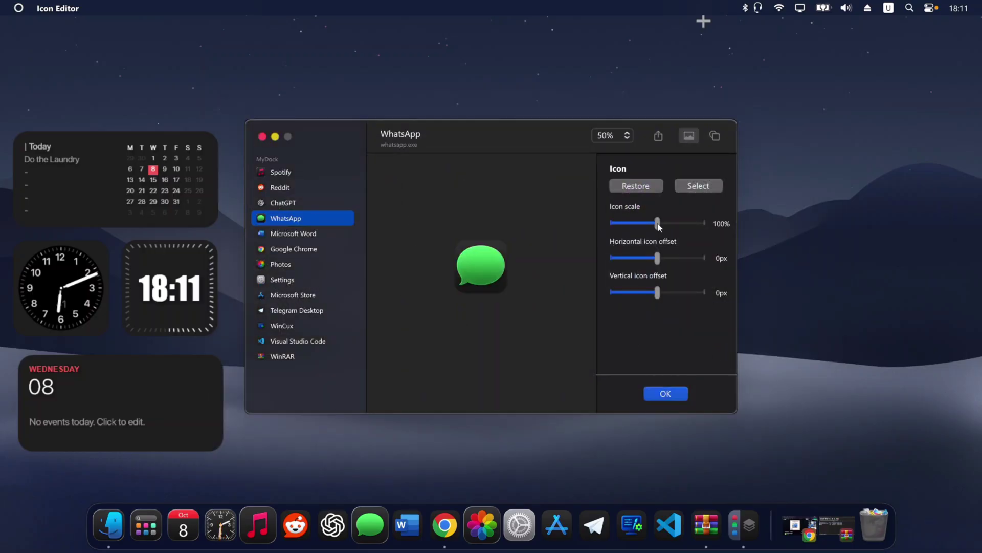
left_click_drag(659, 227, 648, 227)
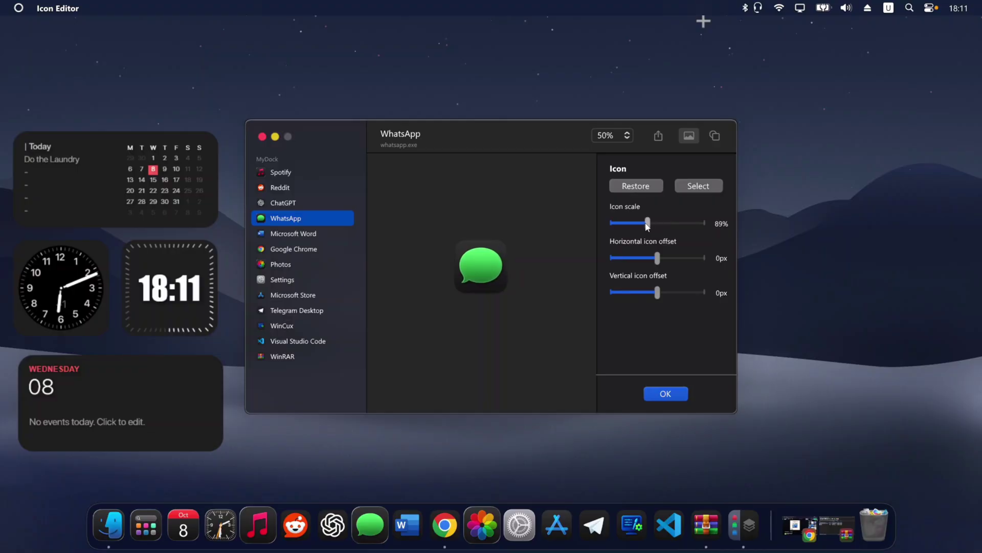
left_click(674, 398)
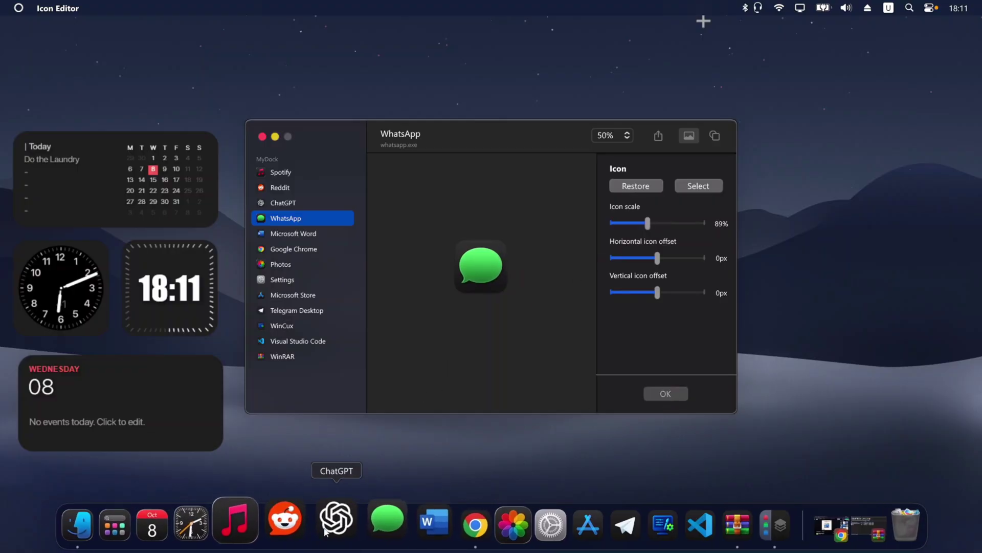
- Give Spotify the Music icon and Photos the colourful flower icon
left_click(301, 173)
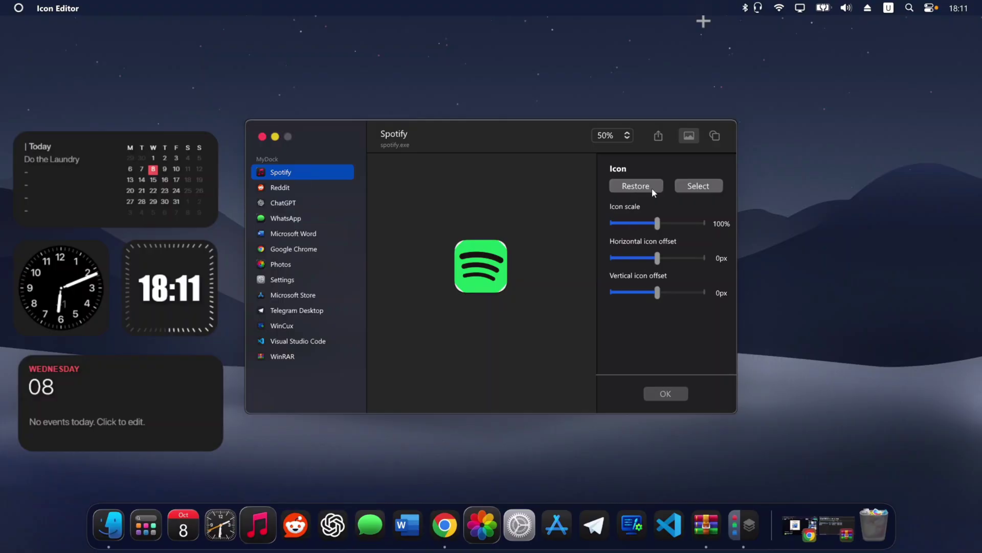
left_click(696, 187)
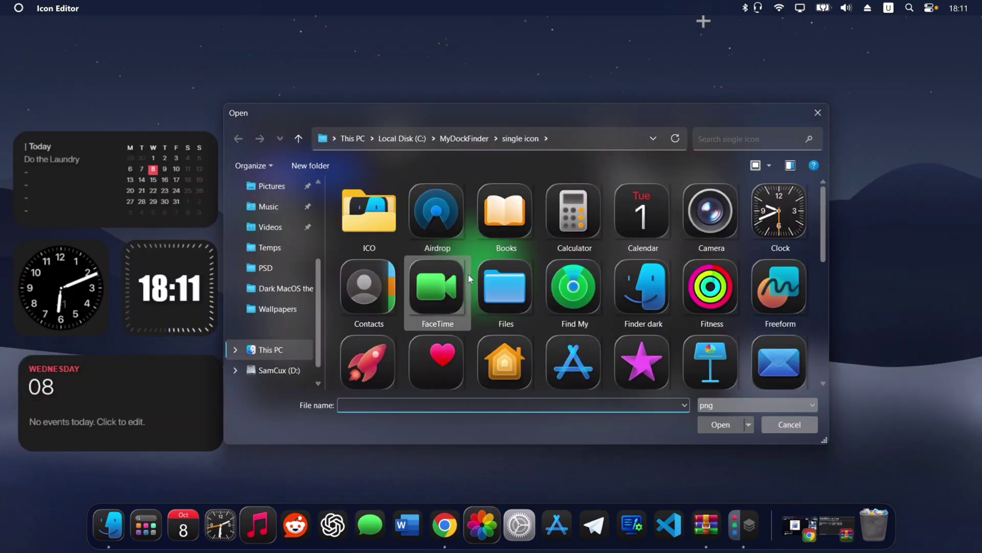
scroll(468, 274, "down", 2)
left_click(579, 349)
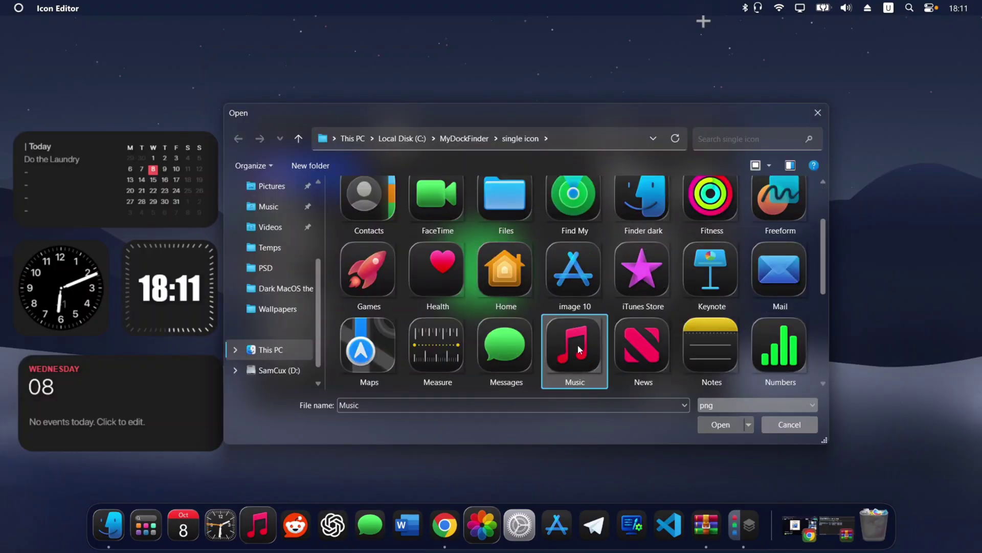
double_click(580, 350)
left_click(664, 395)
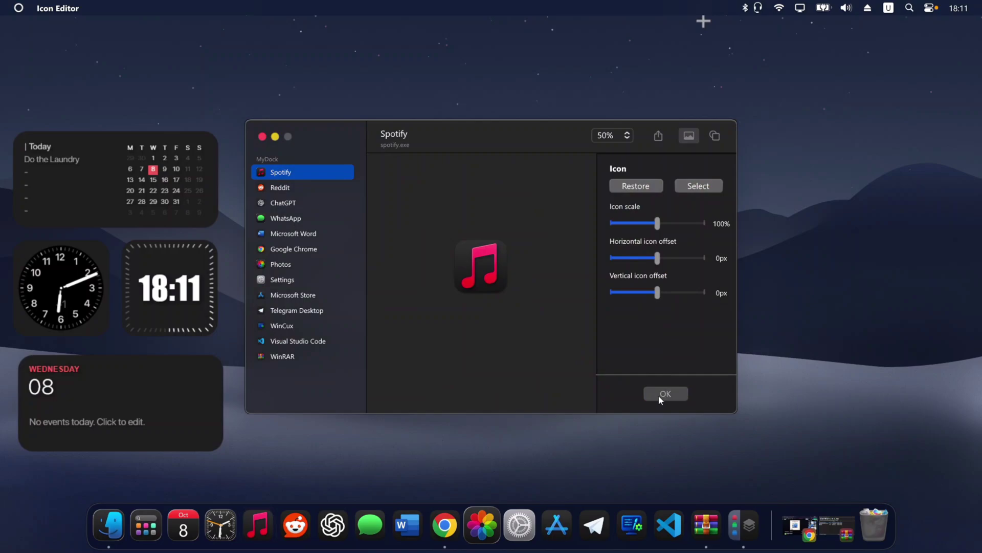
left_click(482, 524)
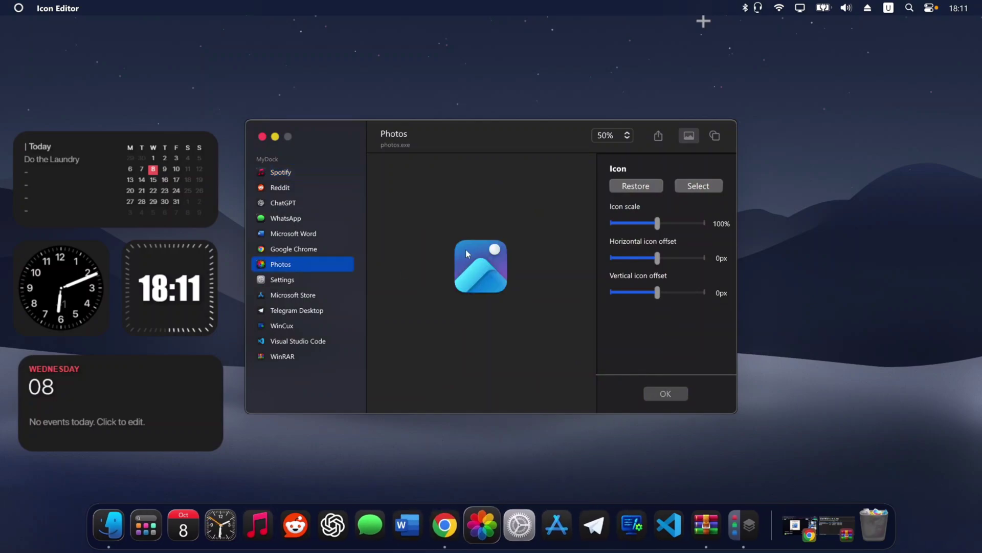
left_click(697, 186)
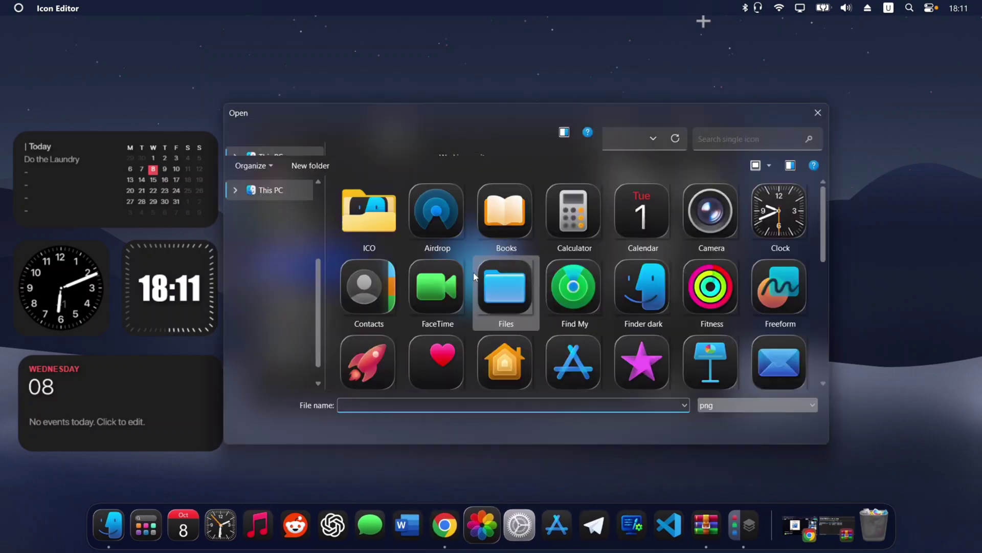
double_click(433, 300)
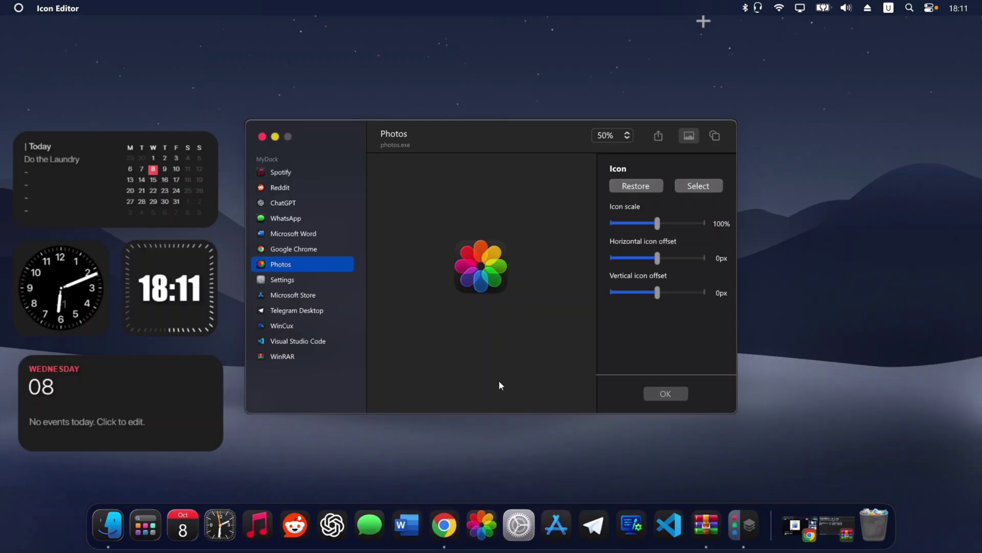
- Give Settings the macOS gear icon at 86% scale and close the Icon Editor
left_click(327, 284)
left_click(696, 186)
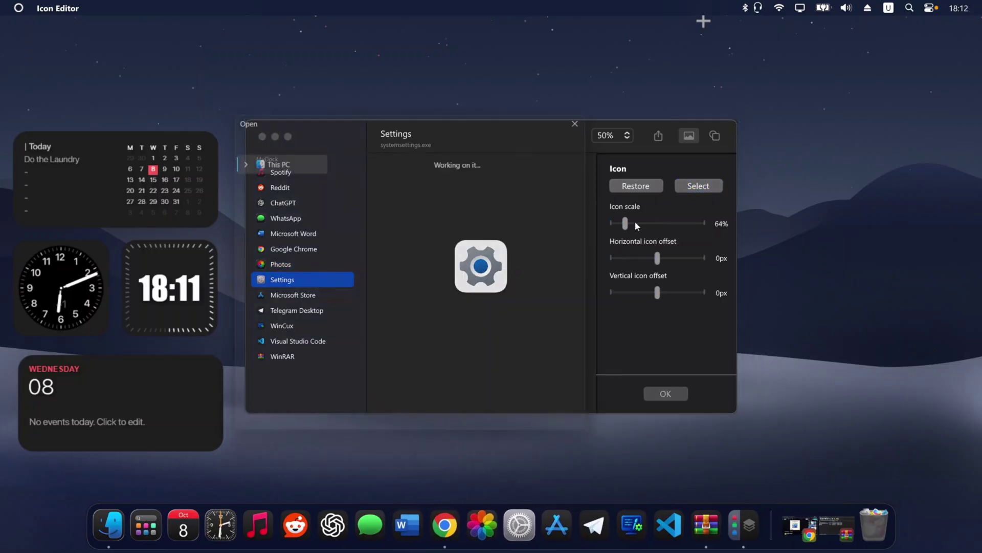
scroll(660, 345, "down", 2)
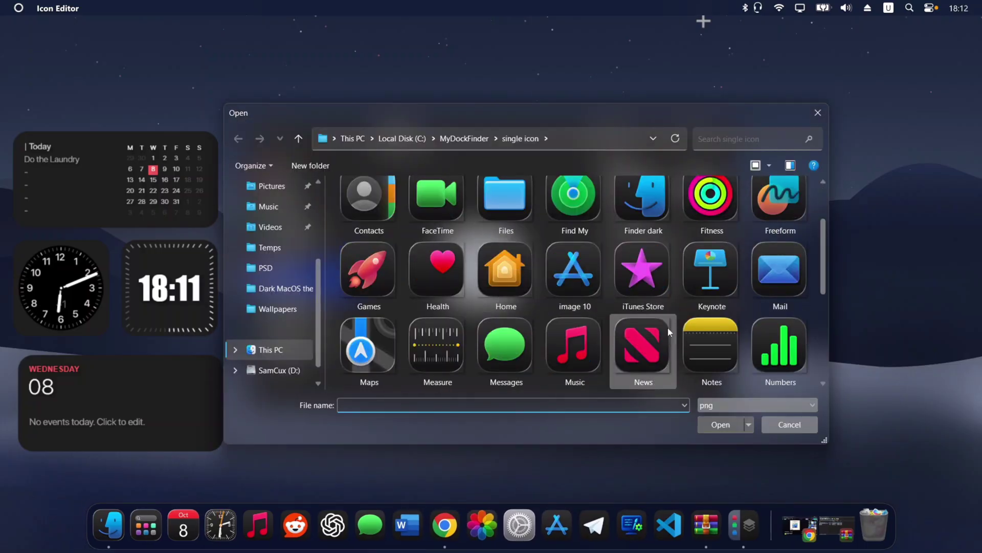
scroll(608, 336, "down", 3)
double_click(455, 276)
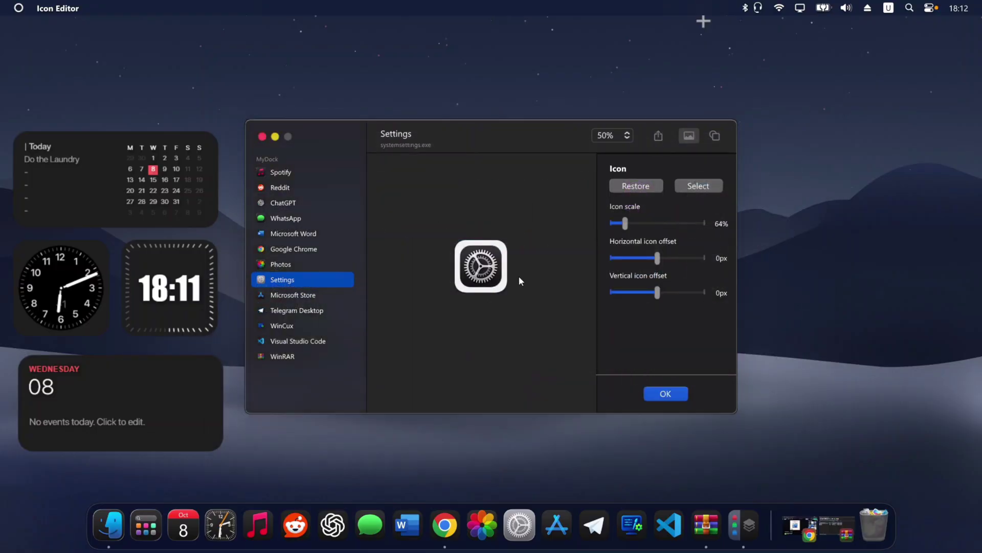
left_click_drag(625, 223, 645, 223)
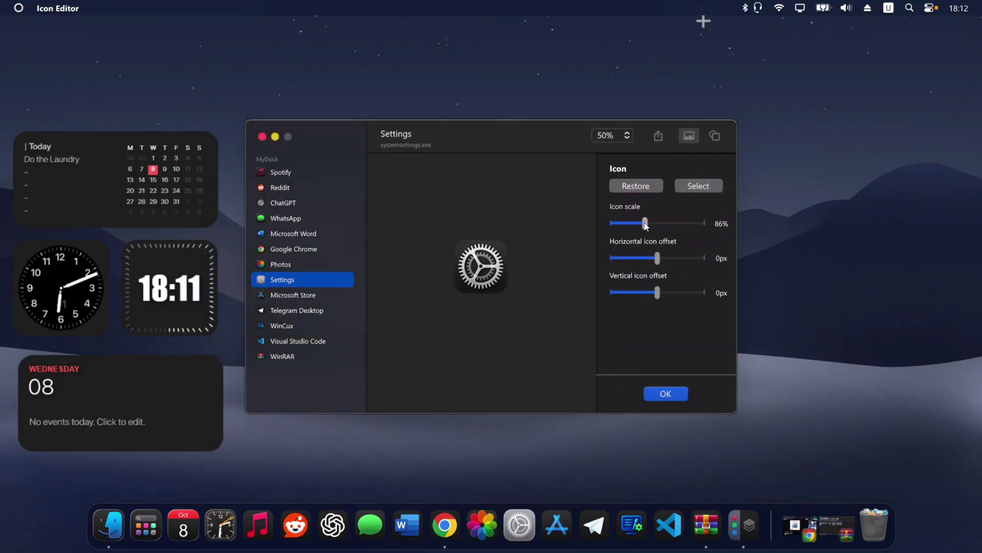
left_click(671, 399)
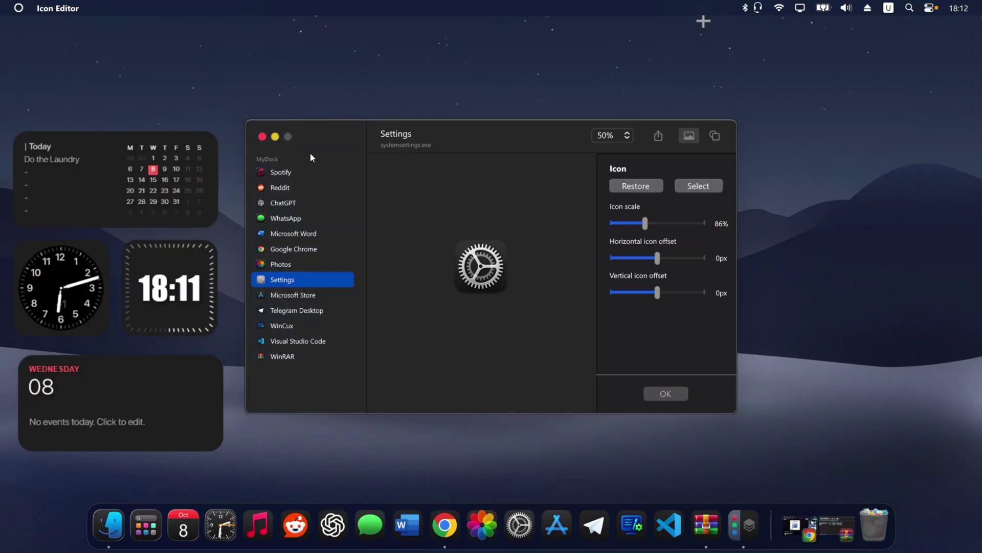
left_click(262, 136)
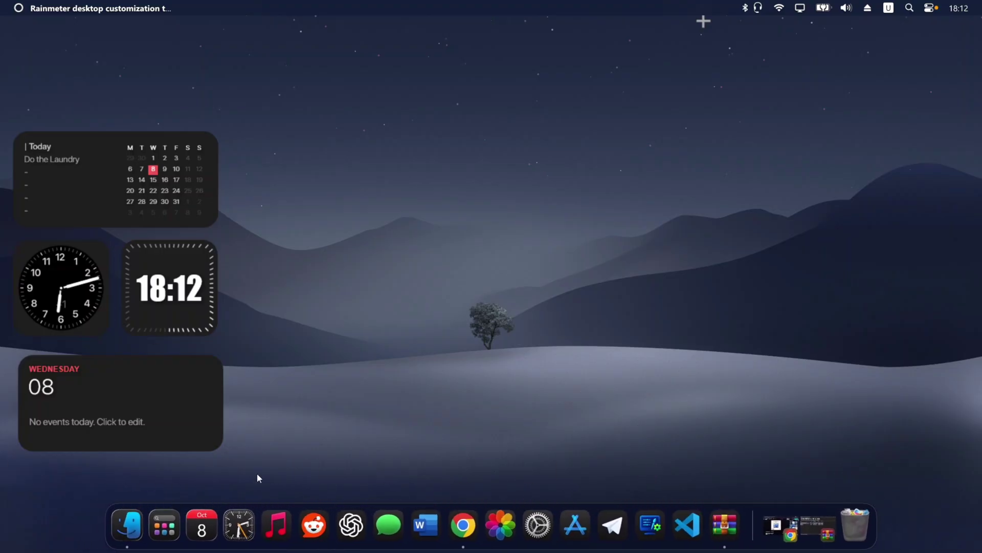
- Download the MacOS Tahoe Cursors zip from the DeviantArt page via IDM
left_click(768, 520)
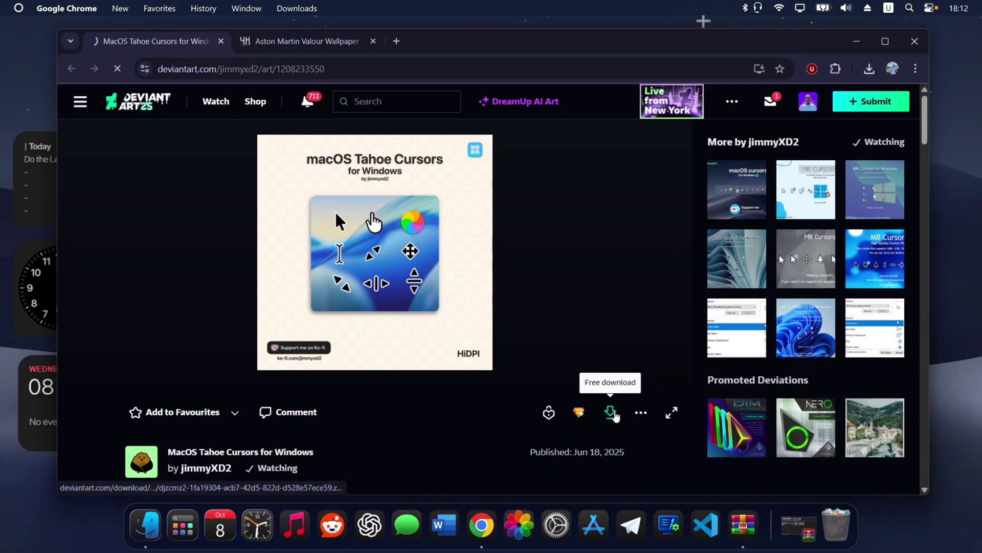
left_click(616, 417)
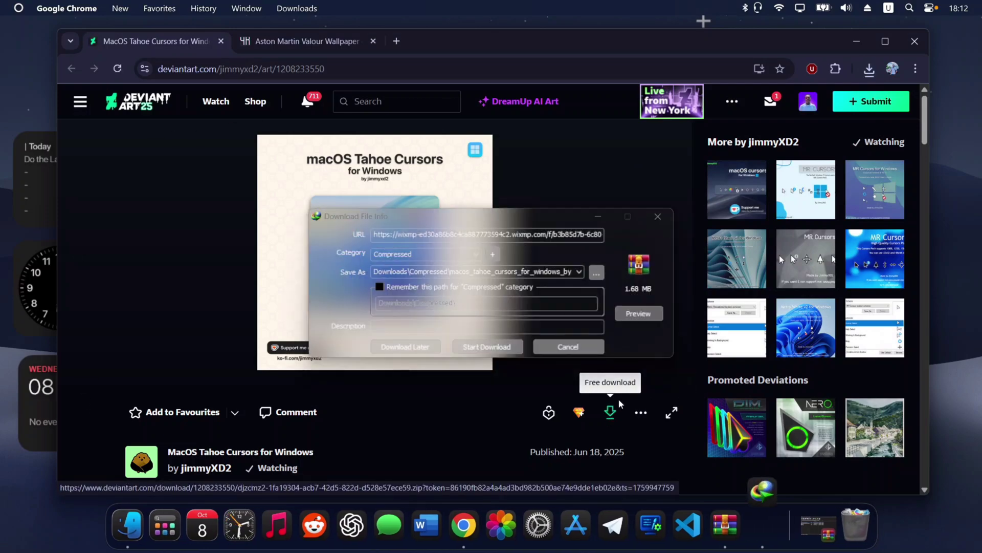
left_click(484, 347)
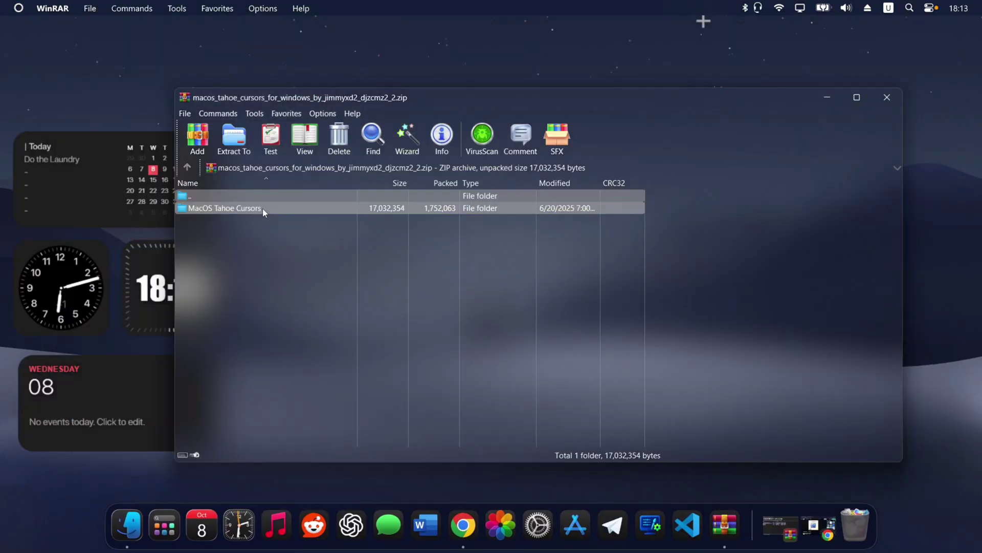
- Extract the Tailless With Shadow cursor folder onto the desktop and close WinRAR
double_click(262, 208)
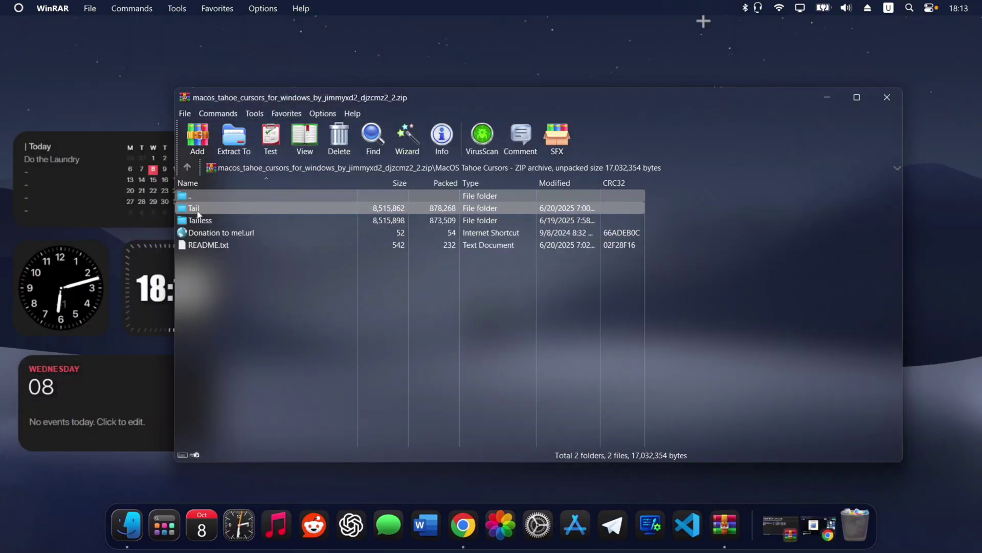
left_click(205, 222)
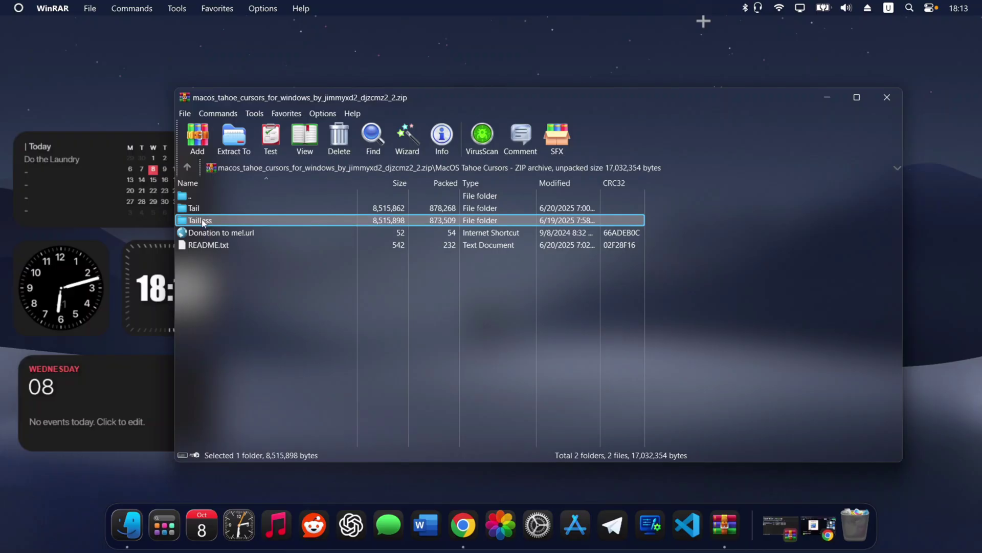
double_click(203, 221)
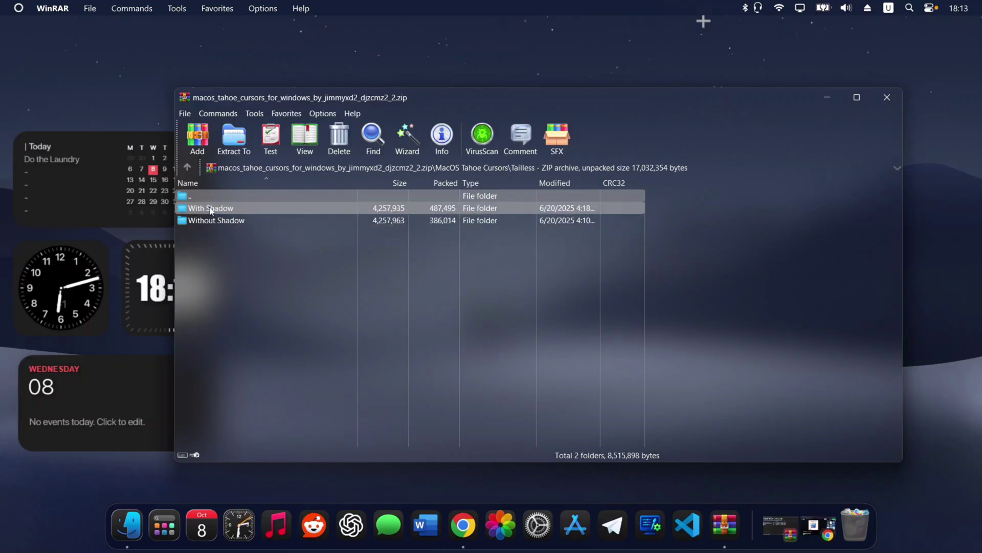
double_click(210, 208)
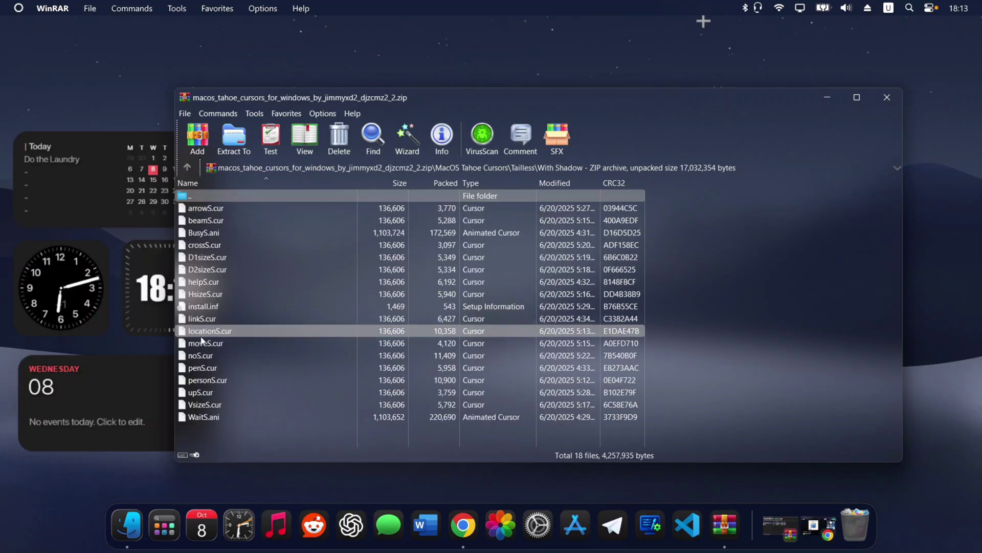
double_click(216, 196)
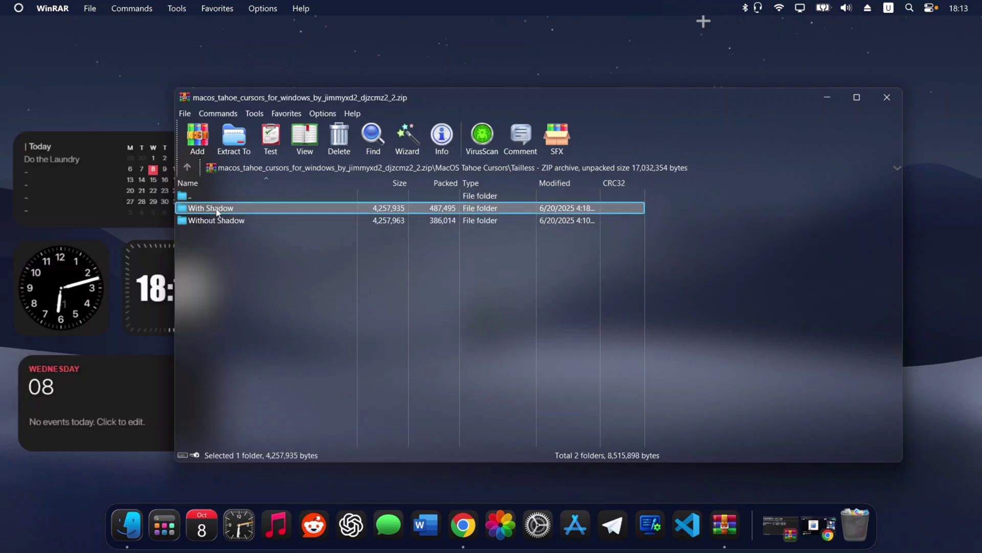
left_click_drag(215, 210, 271, 197)
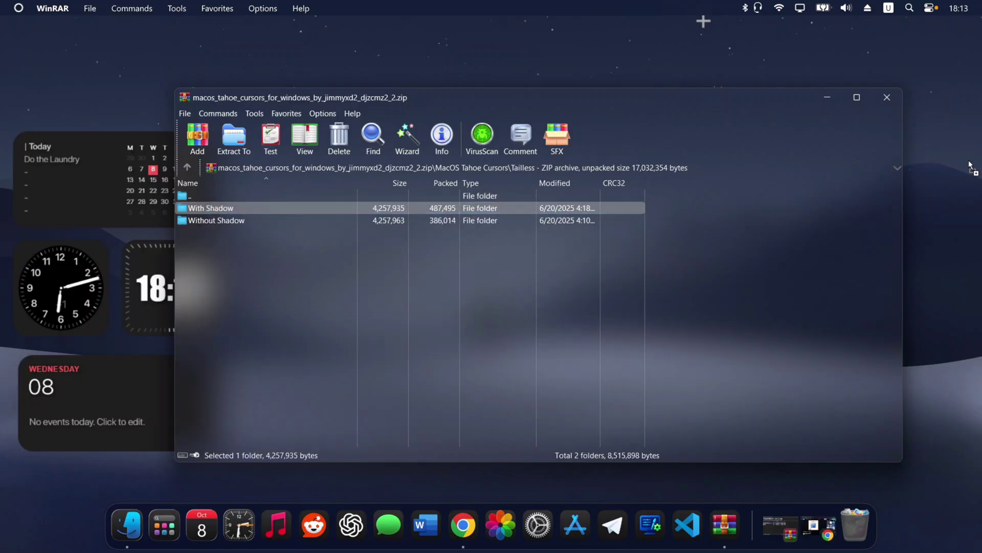
left_click_drag(963, 159, 963, 161)
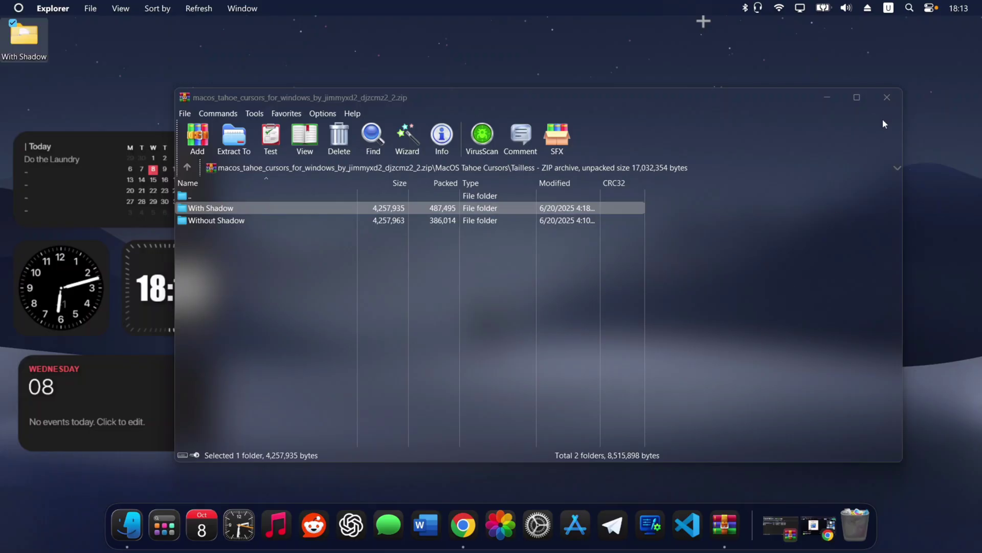
left_click(888, 98)
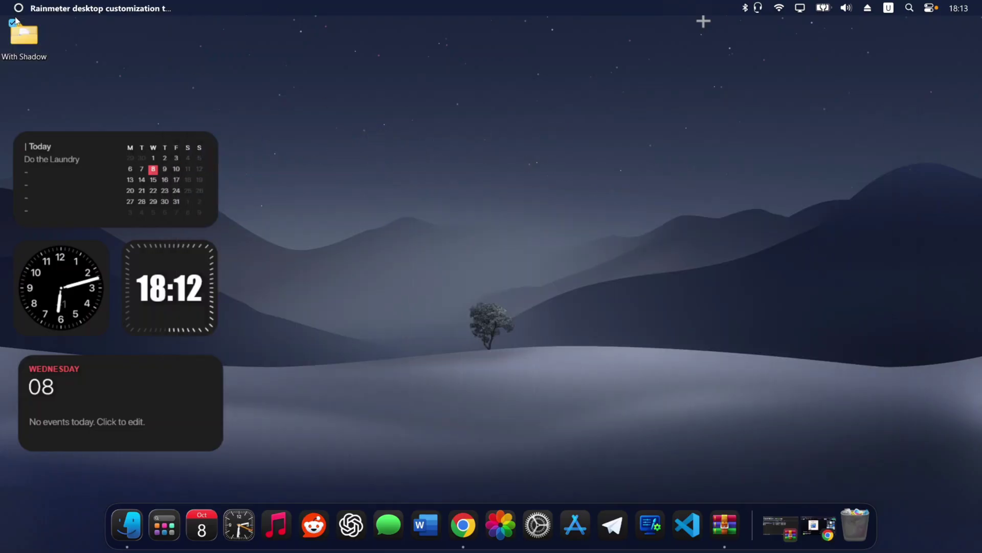
- Install the macOS cursor scheme from the With Shadow folder's install file
double_click(40, 44)
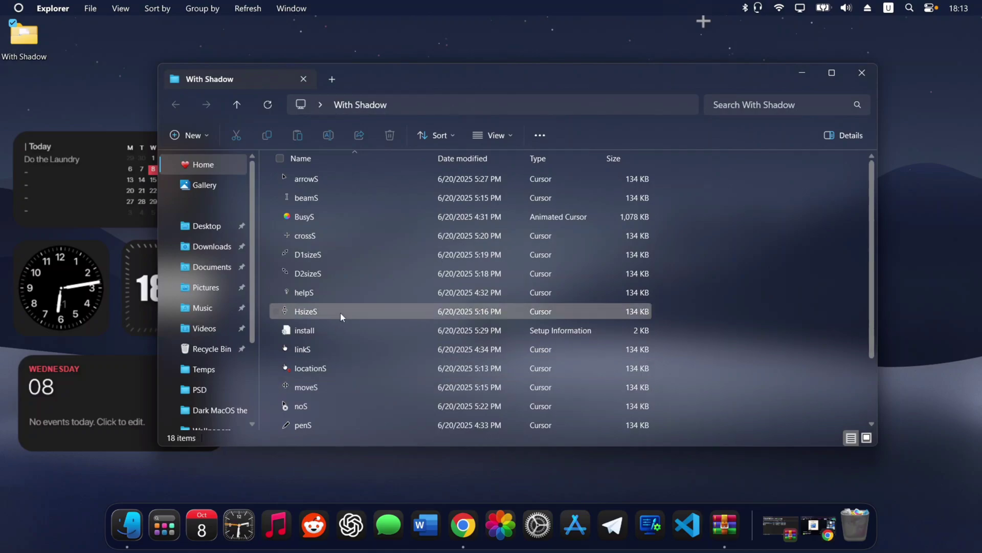
left_click(314, 330)
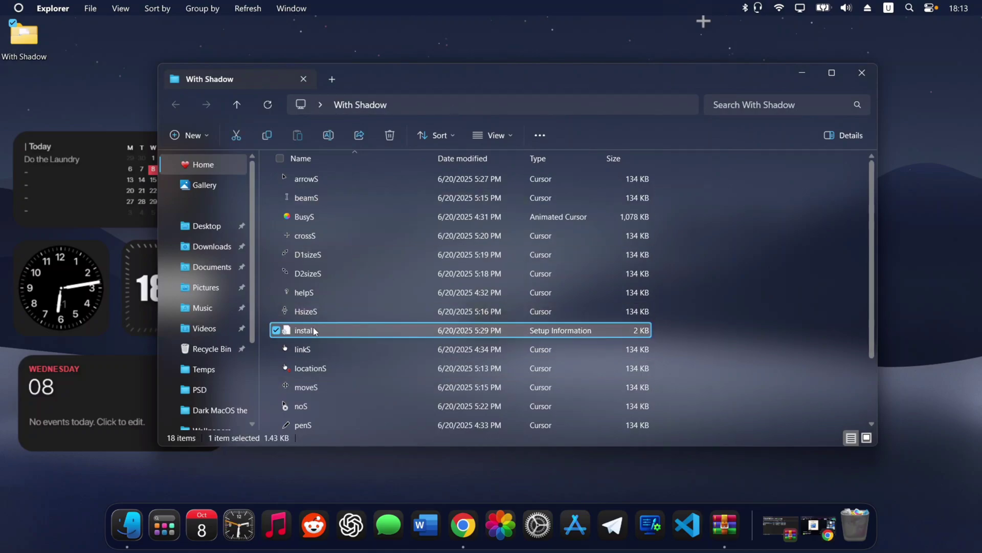
right_click(332, 330)
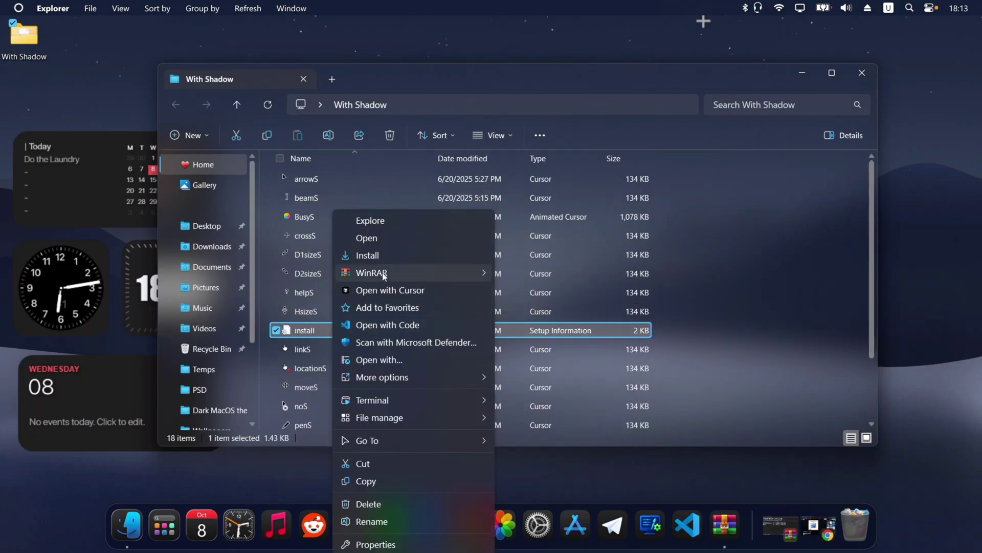
left_click(384, 257)
left_click(862, 72)
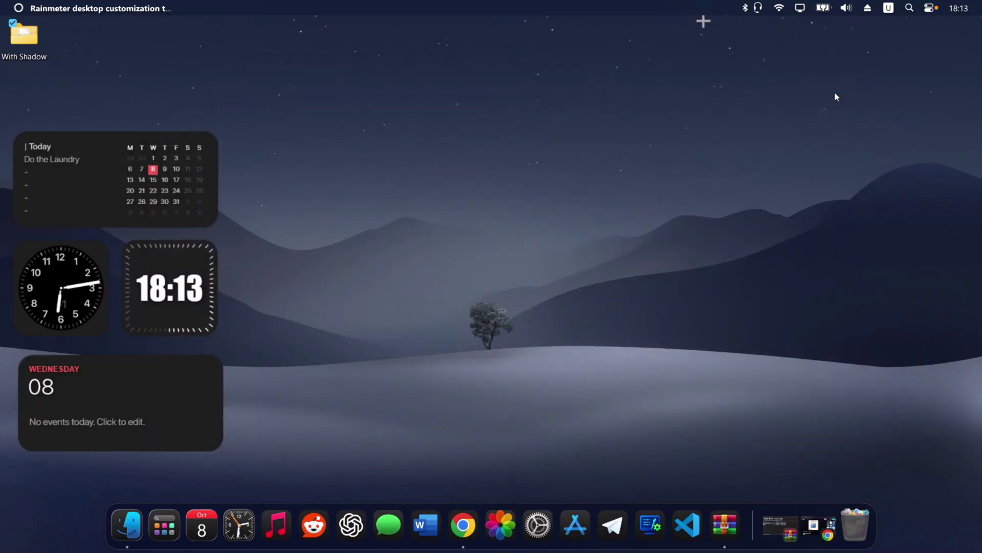
- Go through Windows Settings to the additional mouse properties
left_click(546, 497)
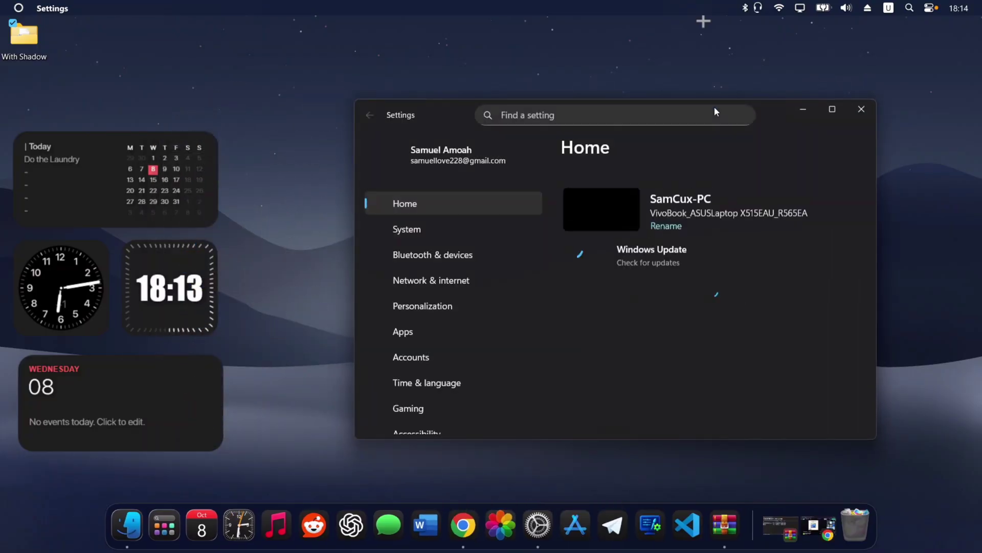
scroll(379, 404, "down", 1)
left_click(385, 382)
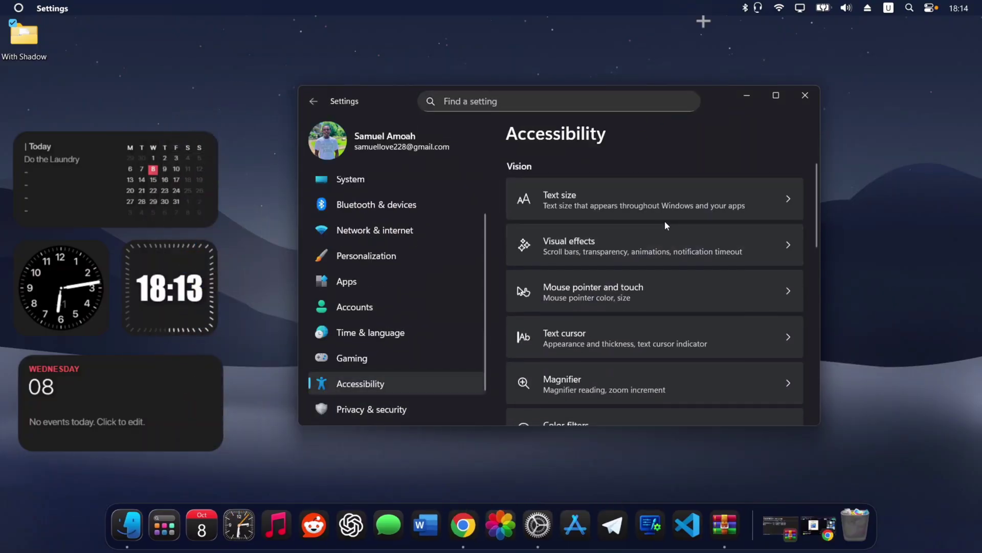
scroll(665, 220, "down", 8)
left_click(597, 341)
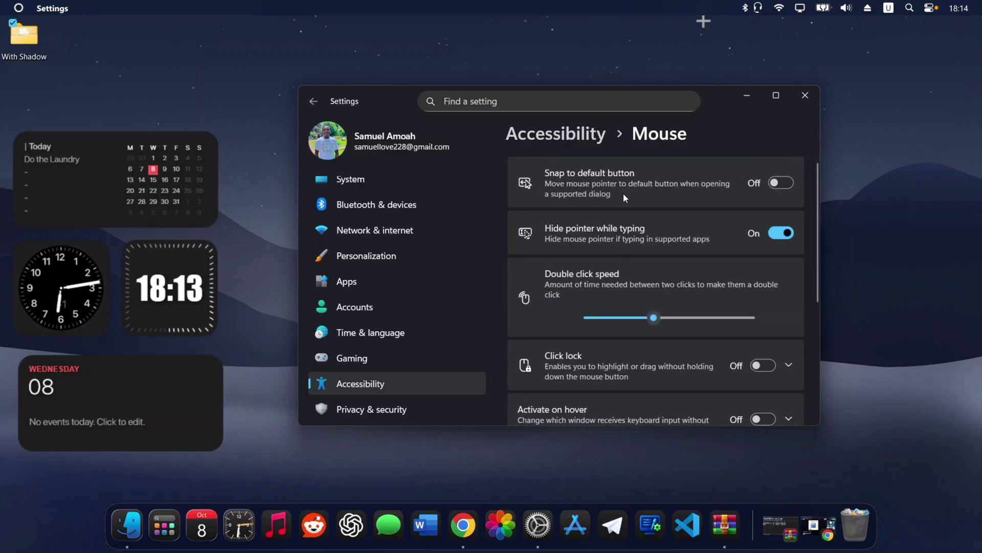
scroll(622, 225, "down", 5)
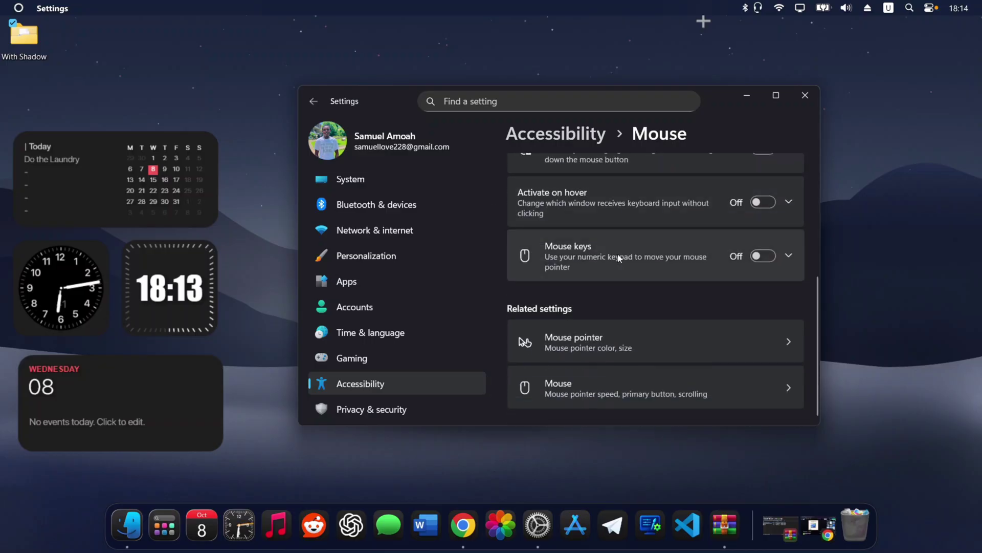
left_click(621, 391)
scroll(655, 353, "down", 5)
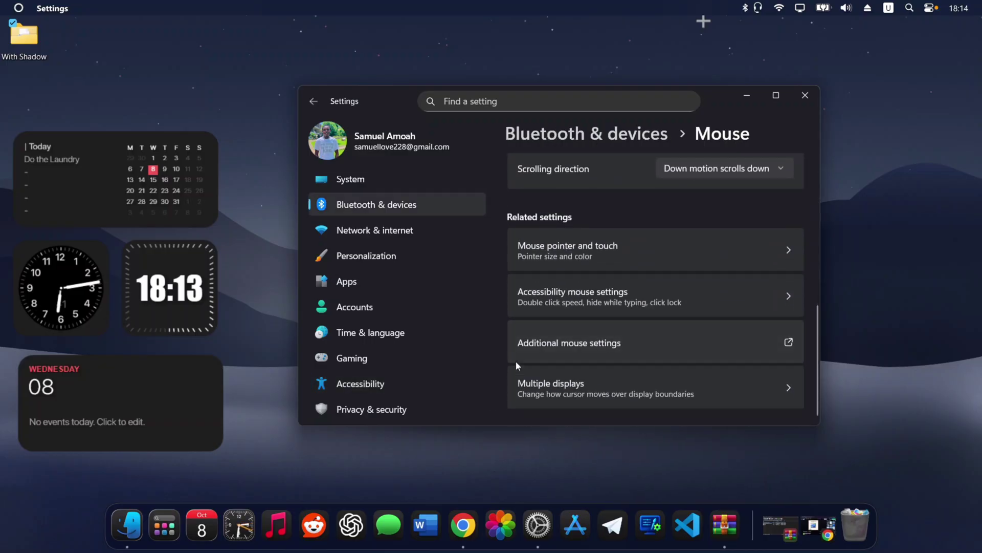
left_click(659, 342)
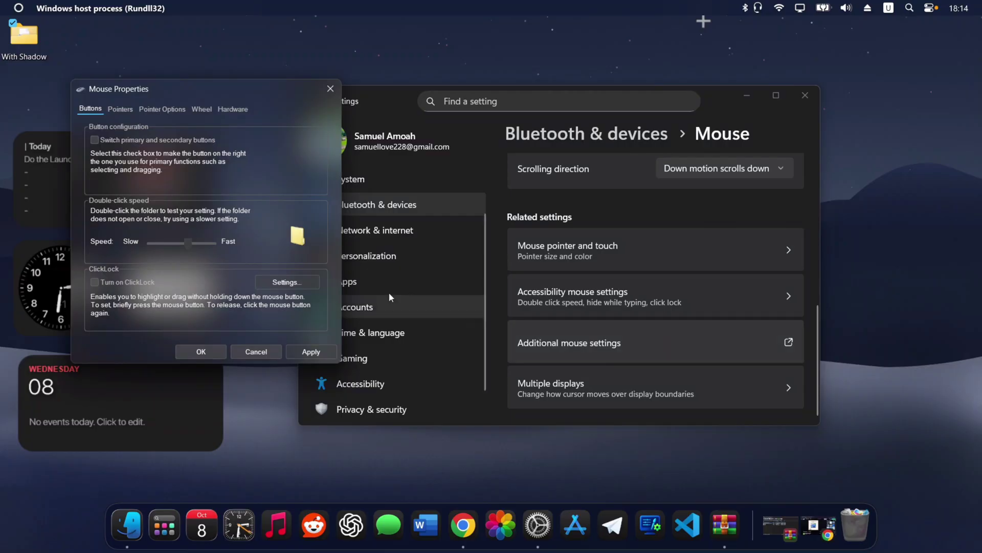
- Apply the MacOS Tahoe Tailless Cursor (With Shadow) pointer scheme and close Settings
left_click(119, 110)
left_click(178, 144)
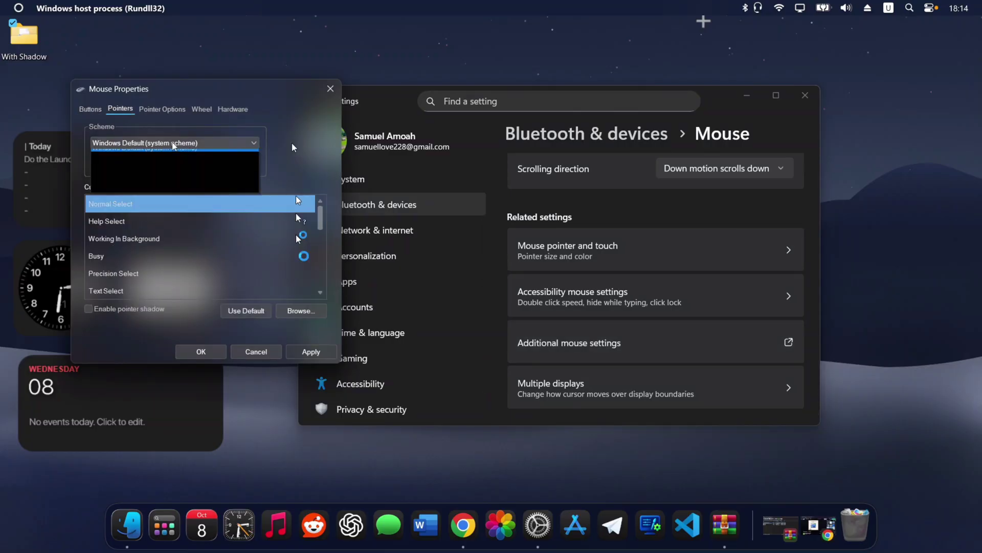
left_click(128, 162)
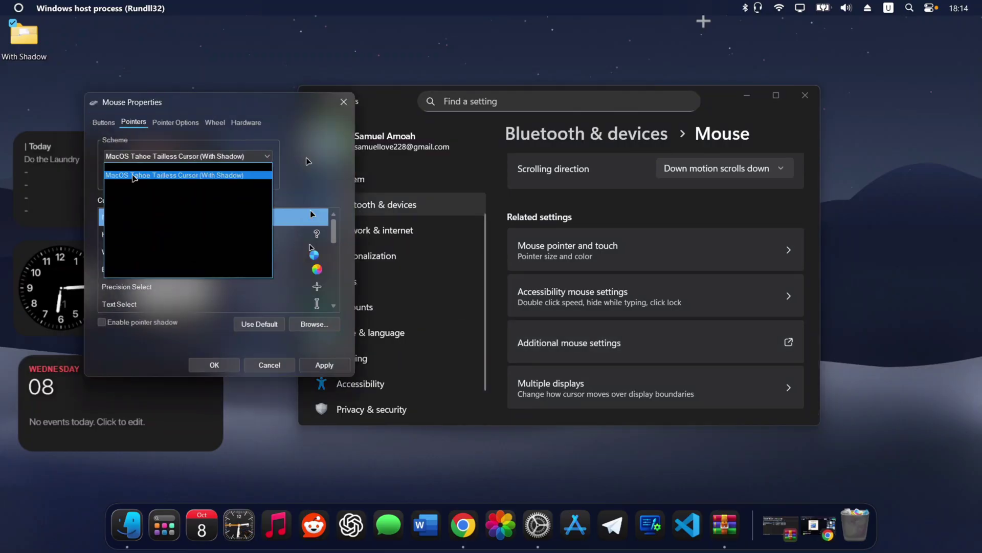
left_click(134, 176)
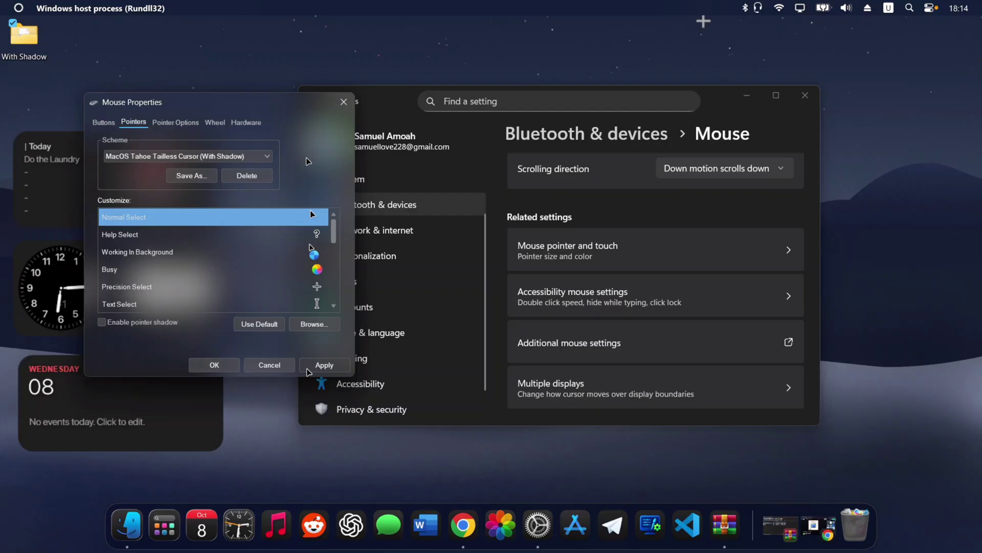
left_click(215, 365)
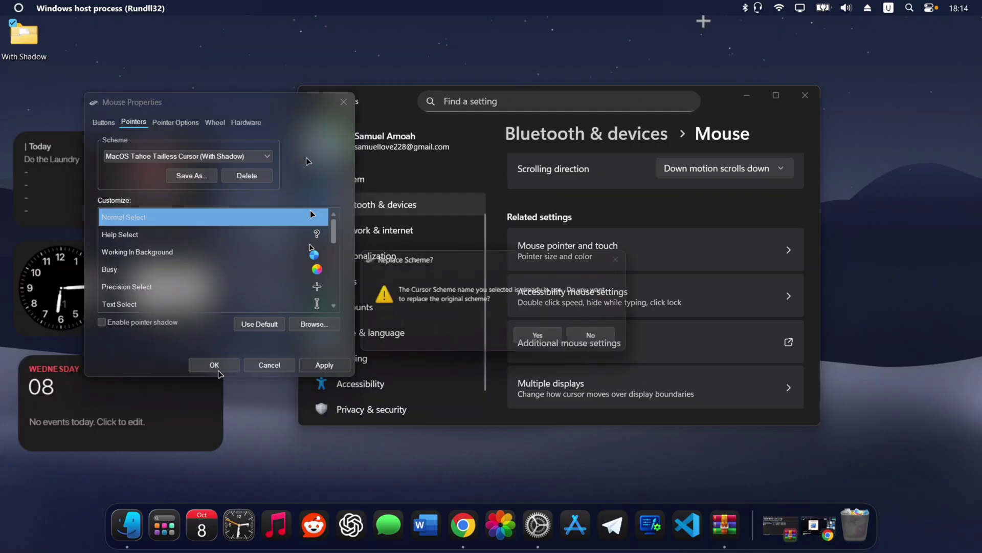
left_click(535, 337)
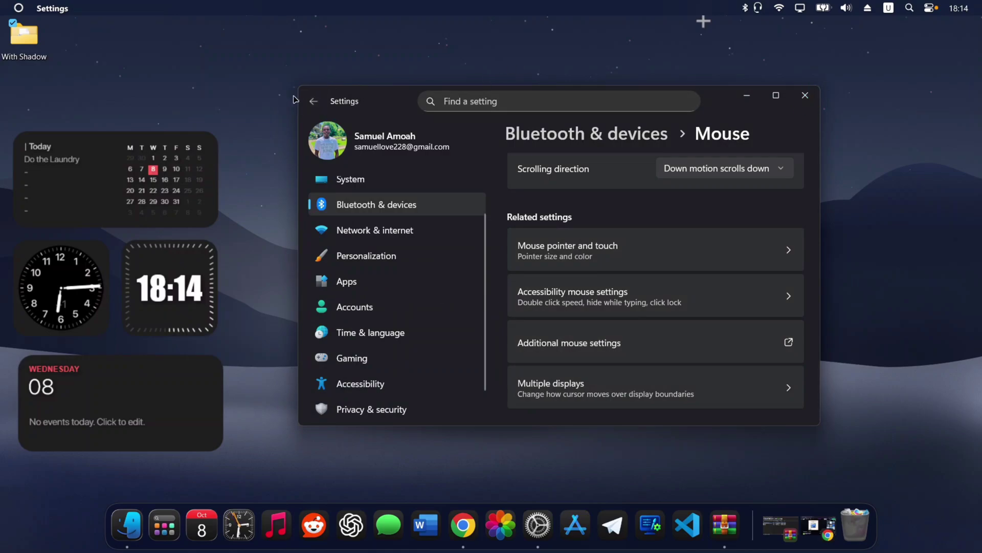
left_click(804, 96)
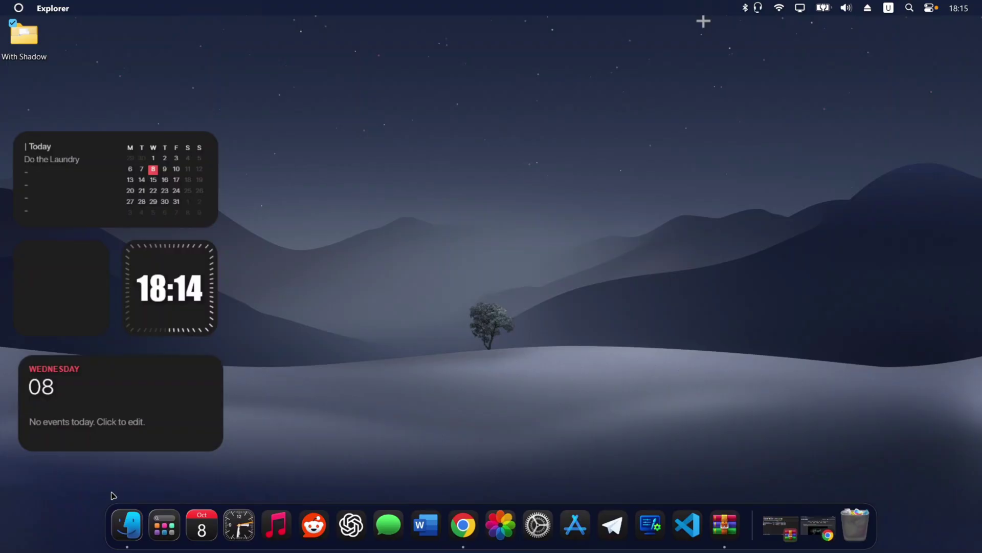
- Download the 7680x4320 Aston Martin Valour image and set it as the desktop background
left_click(818, 524)
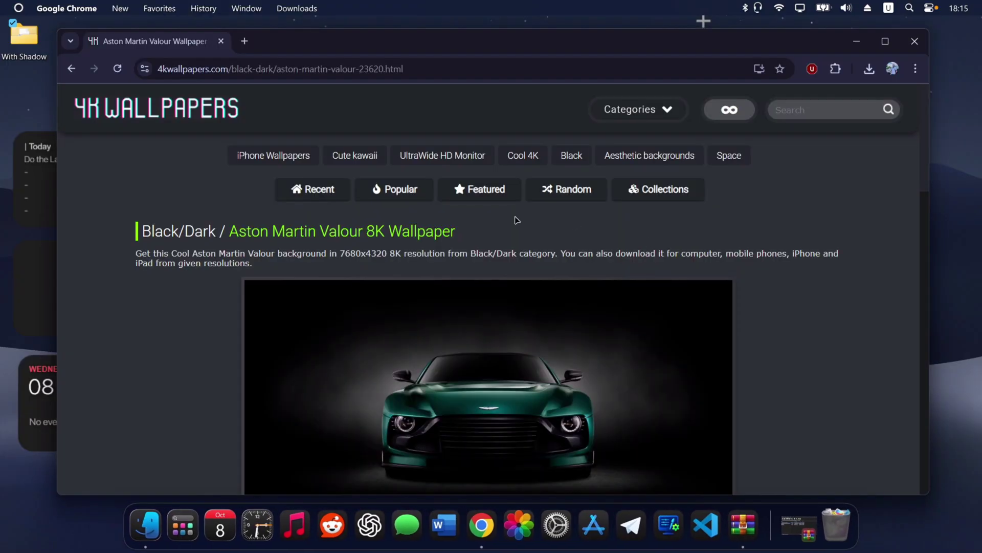
scroll(501, 328, "down", 2)
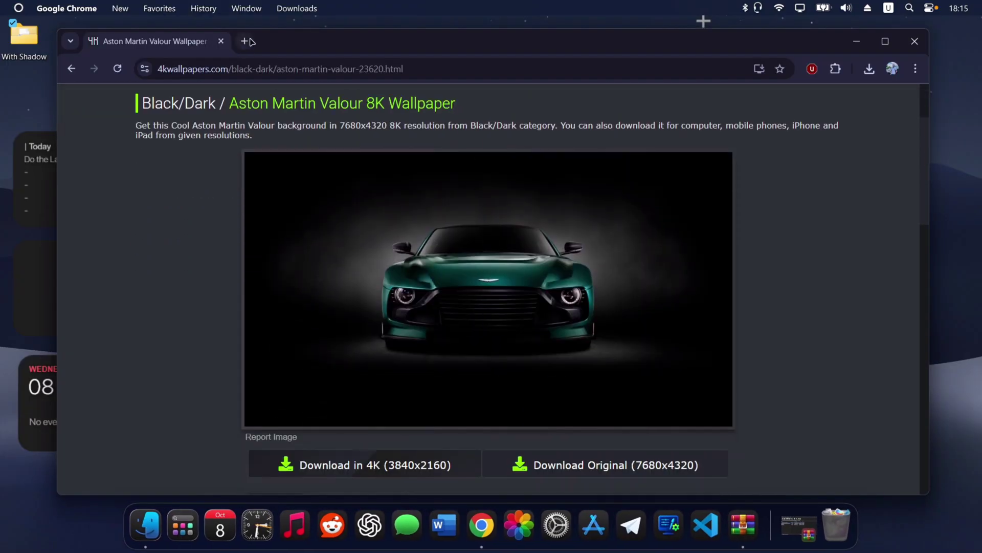
scroll(459, 297, "down", 2)
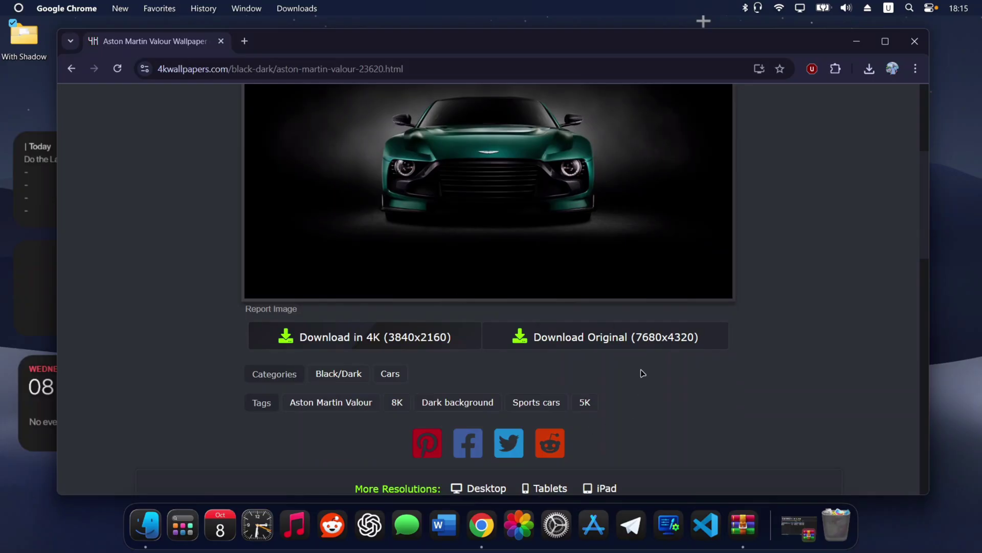
left_click(609, 348)
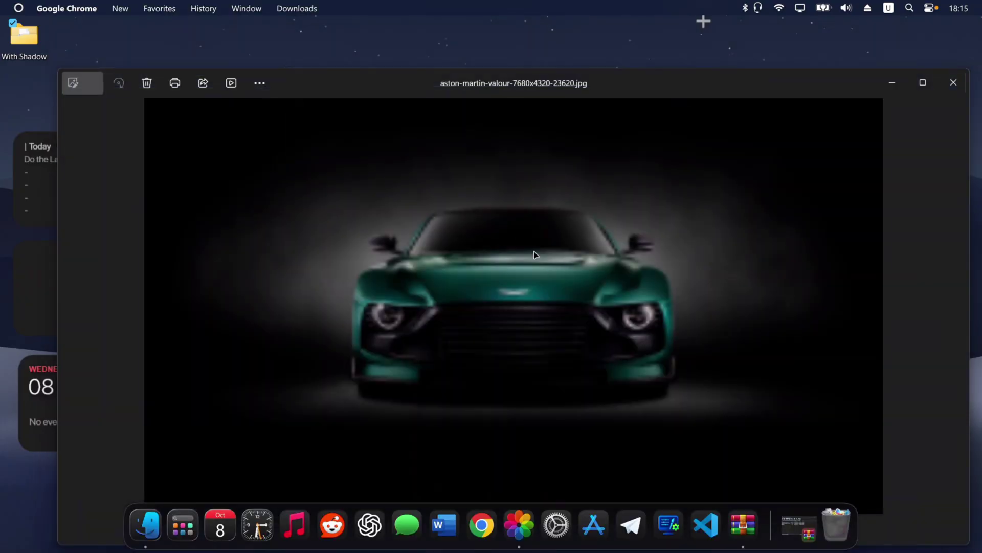
right_click(496, 213)
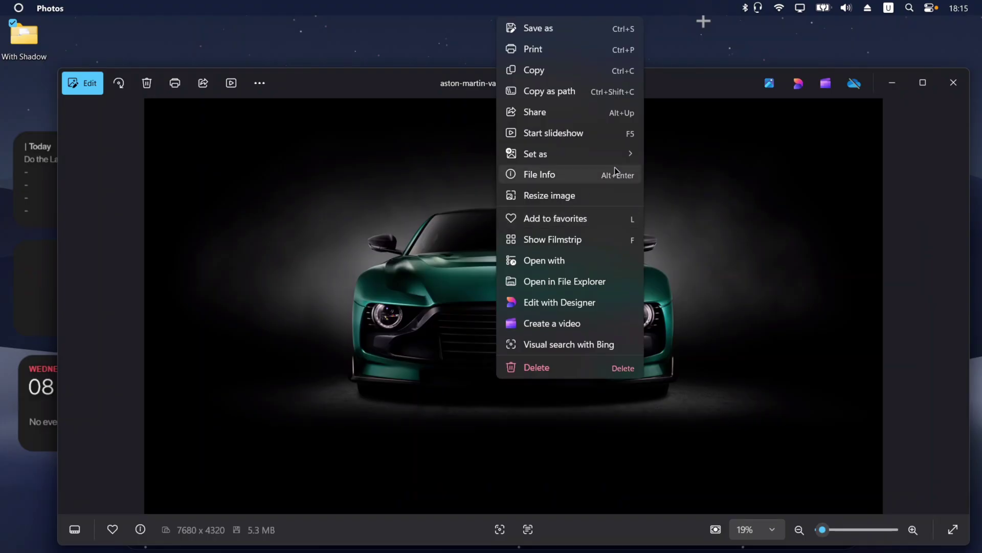
mouse_move(618, 157)
left_click(686, 176)
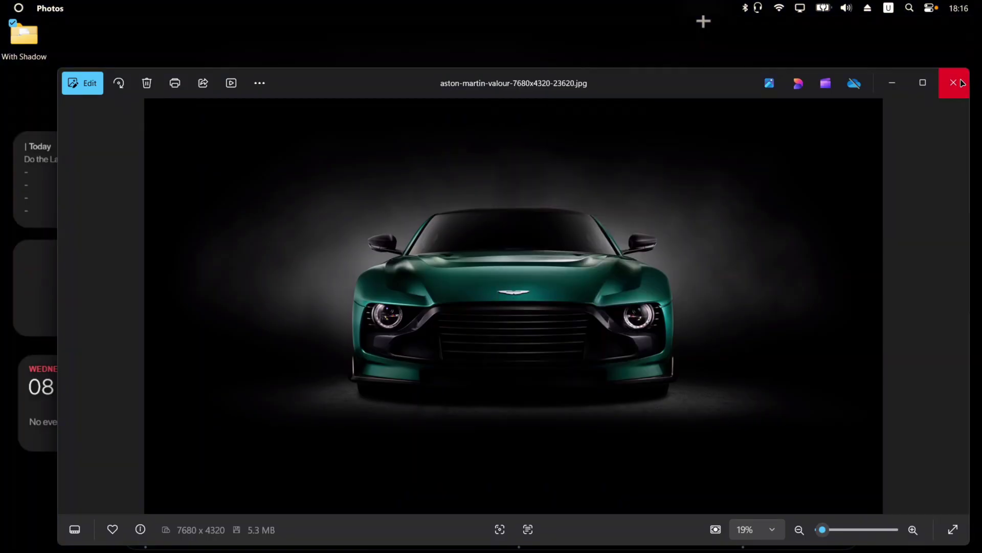
left_click(954, 83)
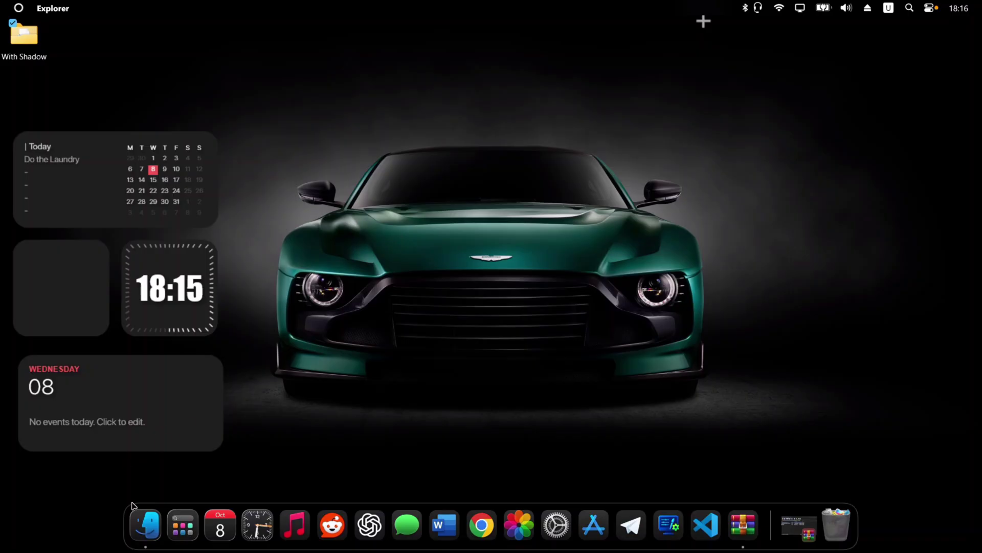
right_click(768, 511)
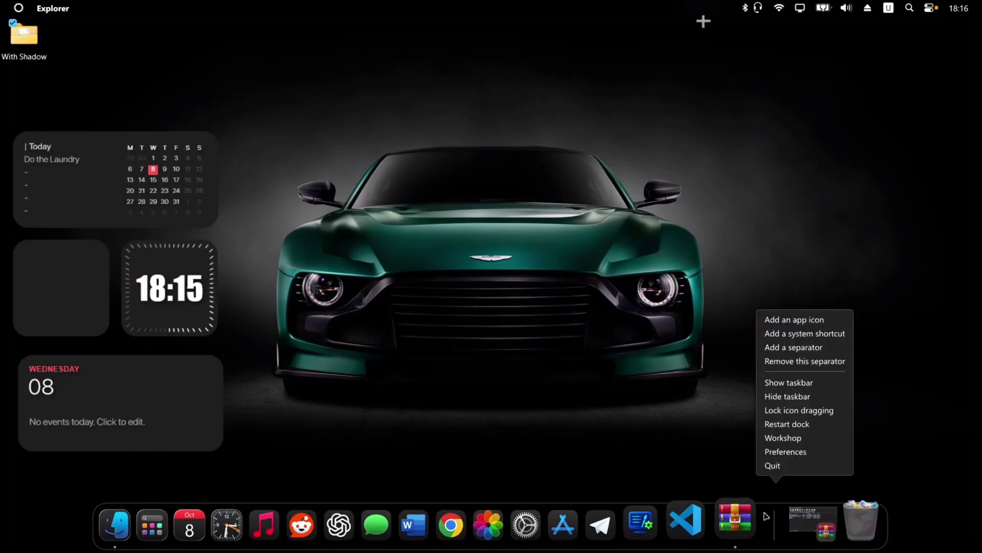
left_click(779, 452)
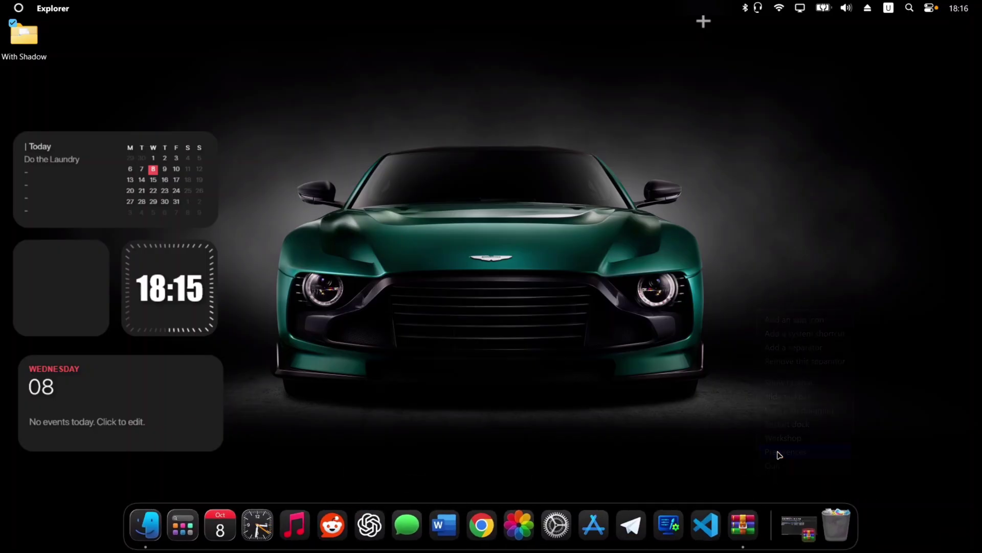
scroll(358, 287, "down", 4)
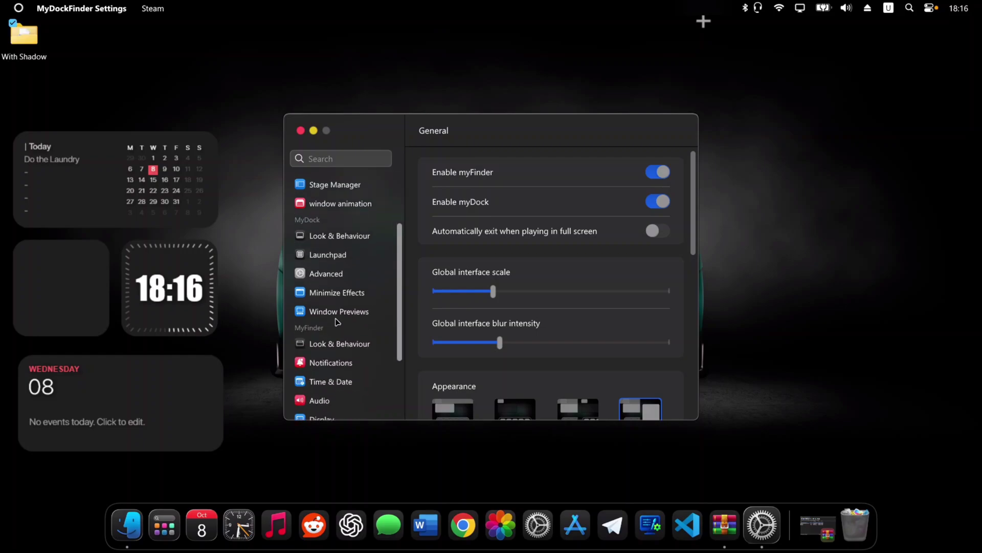
left_click(334, 291)
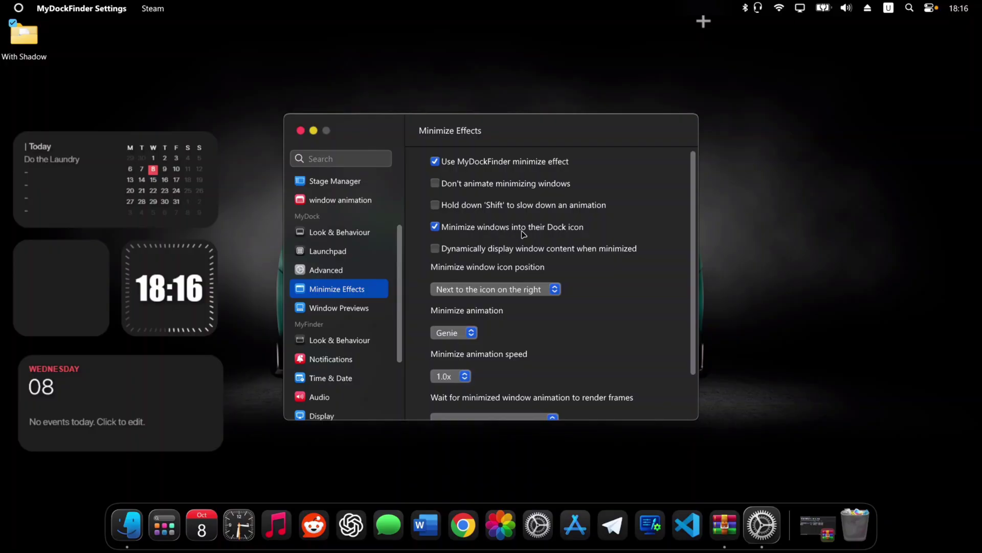
scroll(338, 184, "up", 3)
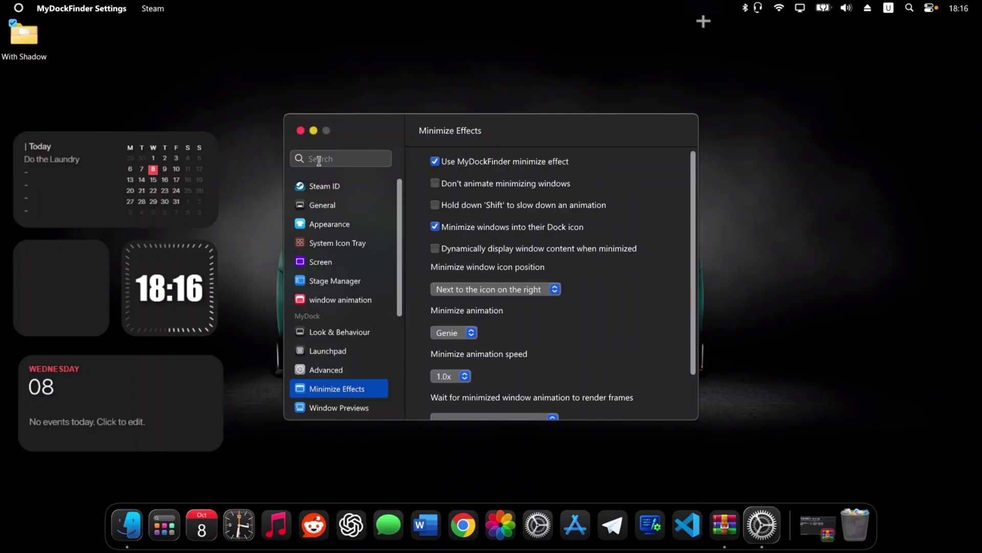
left_click(301, 131)
- Hide the desktop icons
right_click(454, 107)
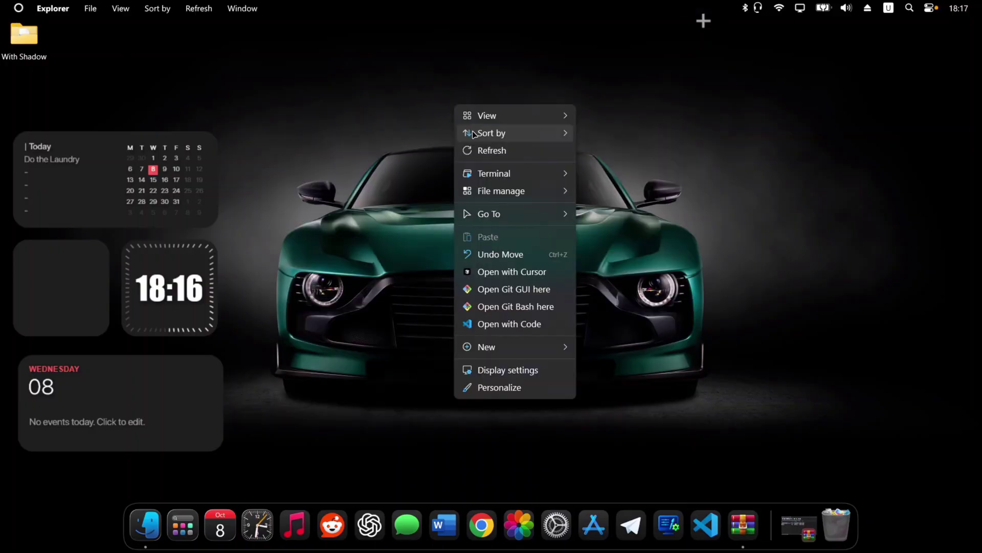
mouse_move(512, 116)
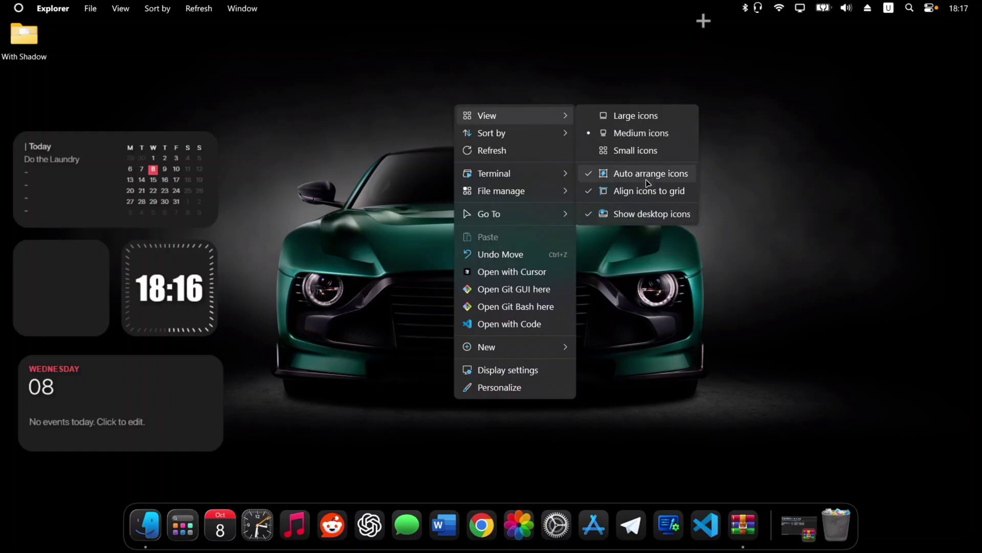
left_click(623, 215)
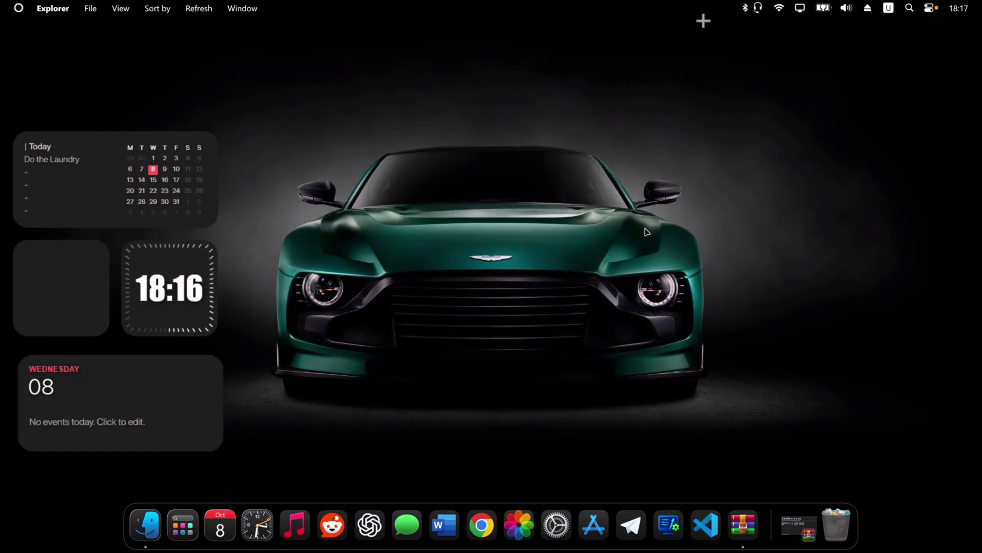
- Move the plus widget to the bottom-left corner, then open and close its gallery
left_click_drag(704, 20, 24, 470)
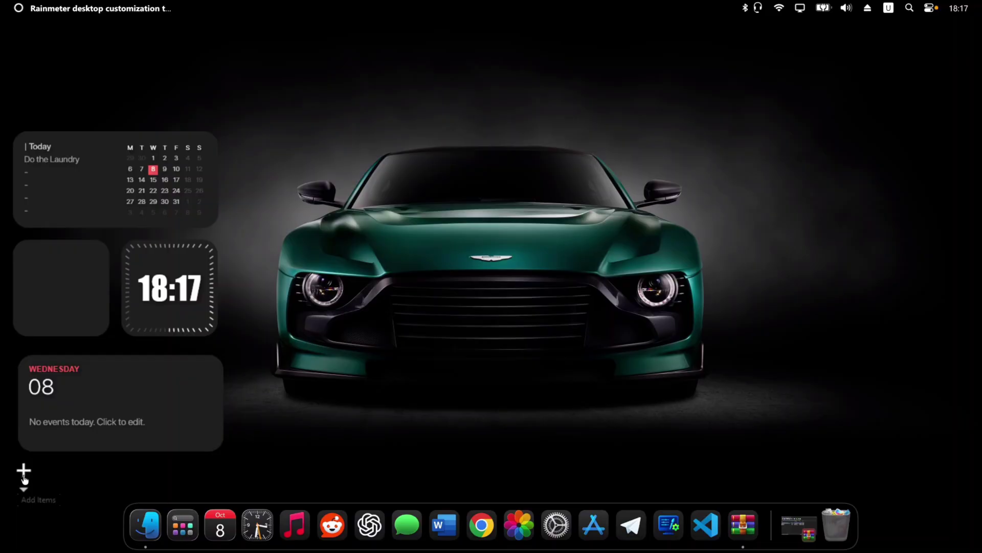
left_click(22, 472)
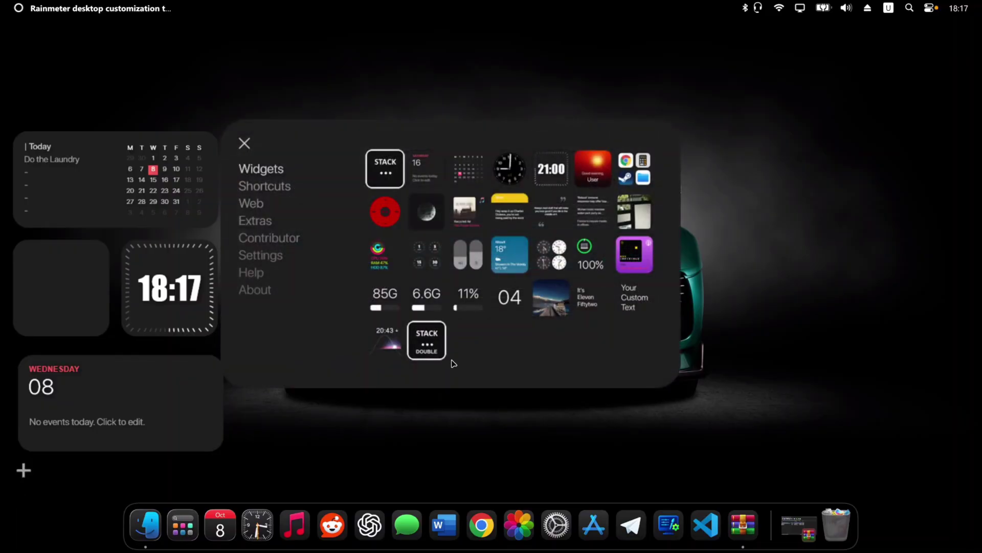
left_click(245, 144)
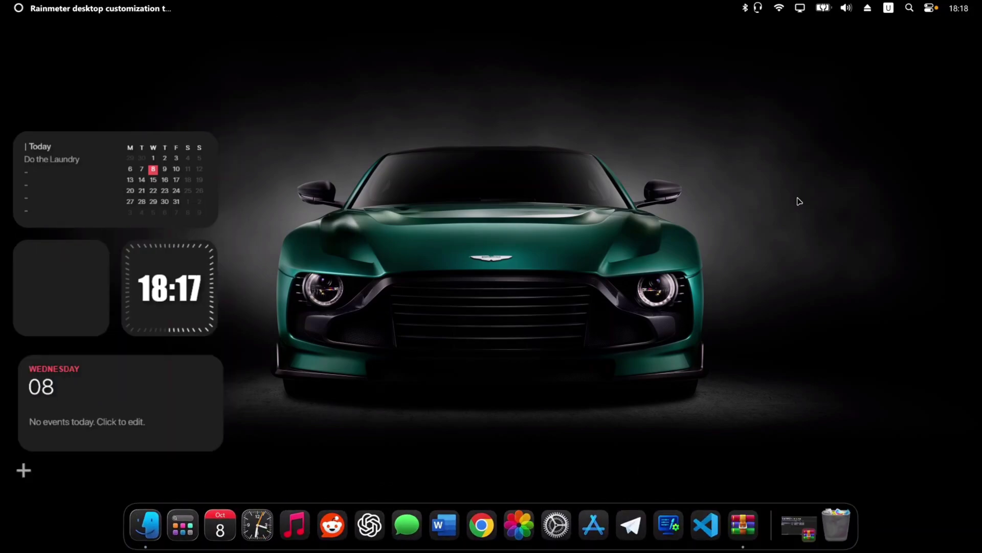
- Open the dock preferences and look through the startup-on-boot options
right_click(772, 518)
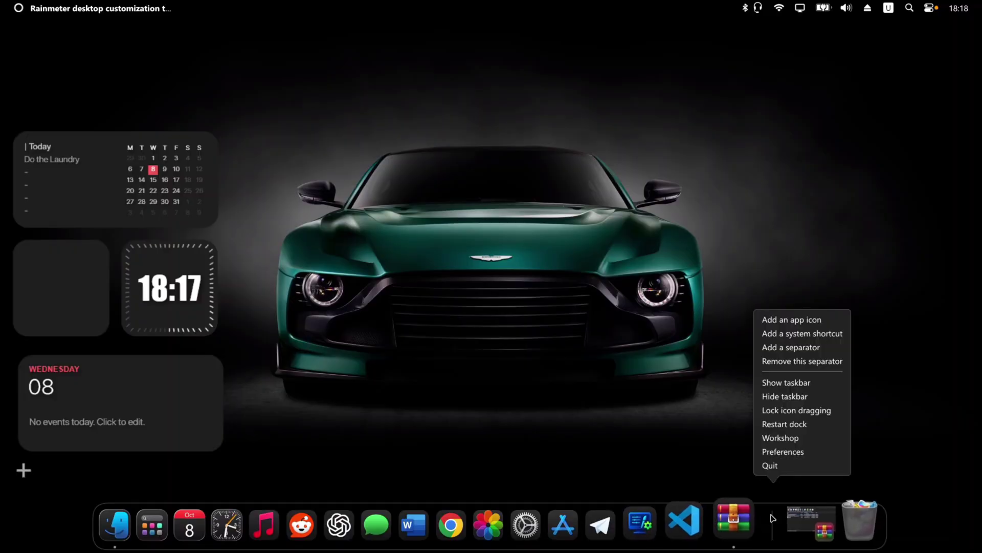
left_click(783, 451)
scroll(588, 287, "down", 10)
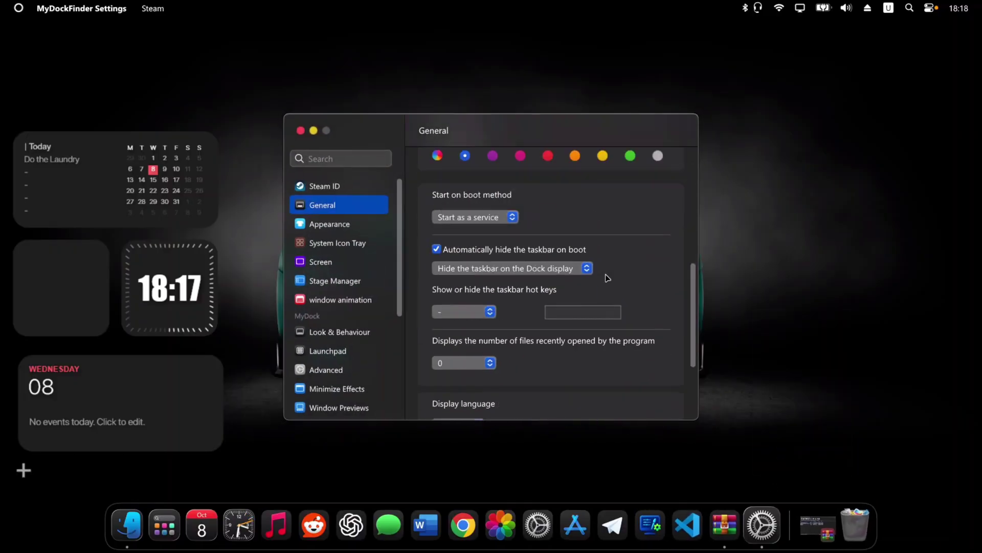
scroll(608, 276, "up", 8)
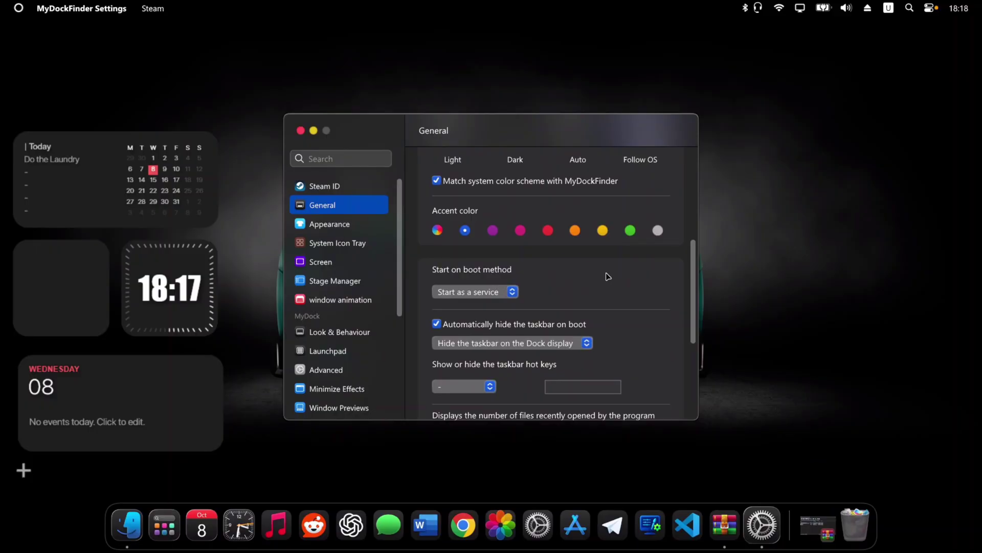
left_click(471, 294)
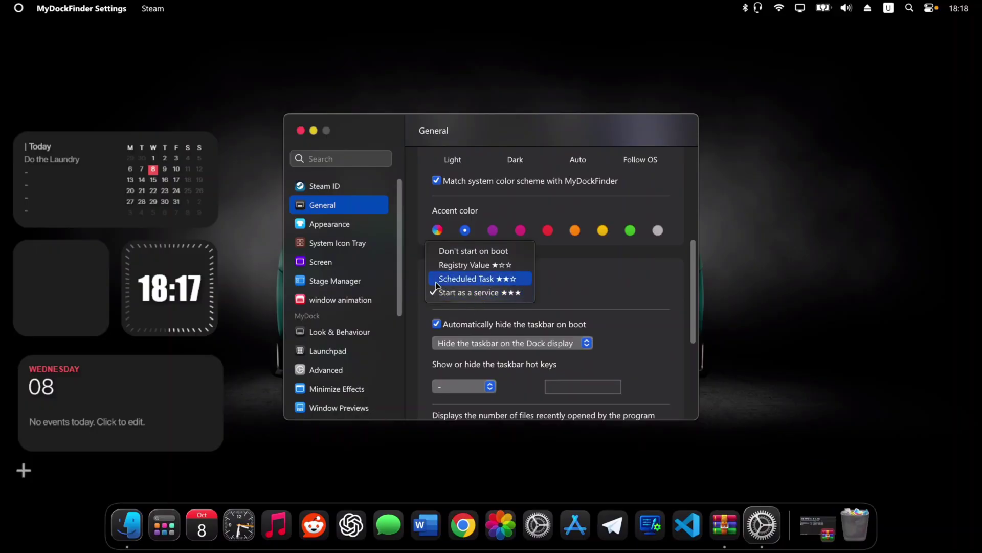
left_click(458, 264)
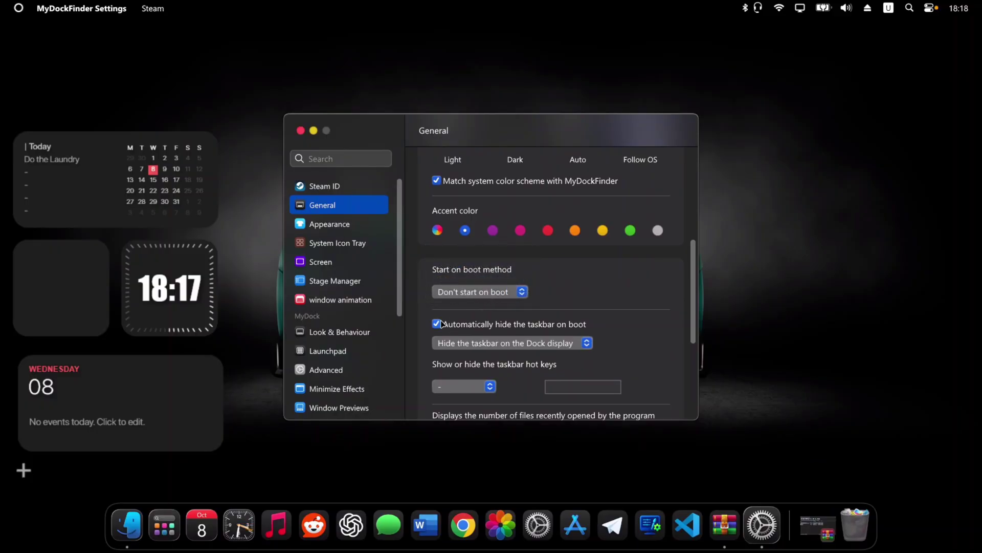
scroll(333, 389, "down", 6)
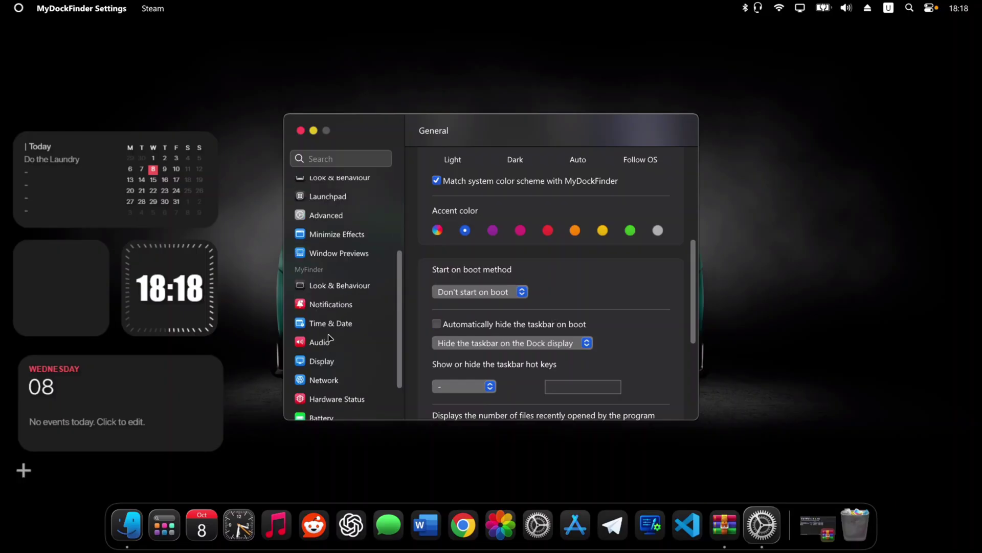
- Uninstall MyDockFinder from its About page and confirm
left_click(321, 406)
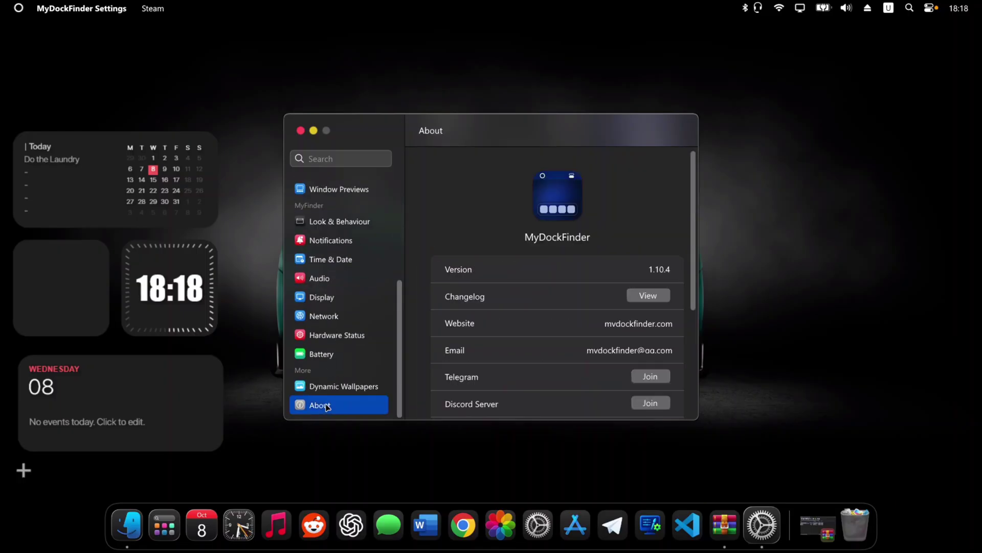
scroll(611, 306, "down", 5)
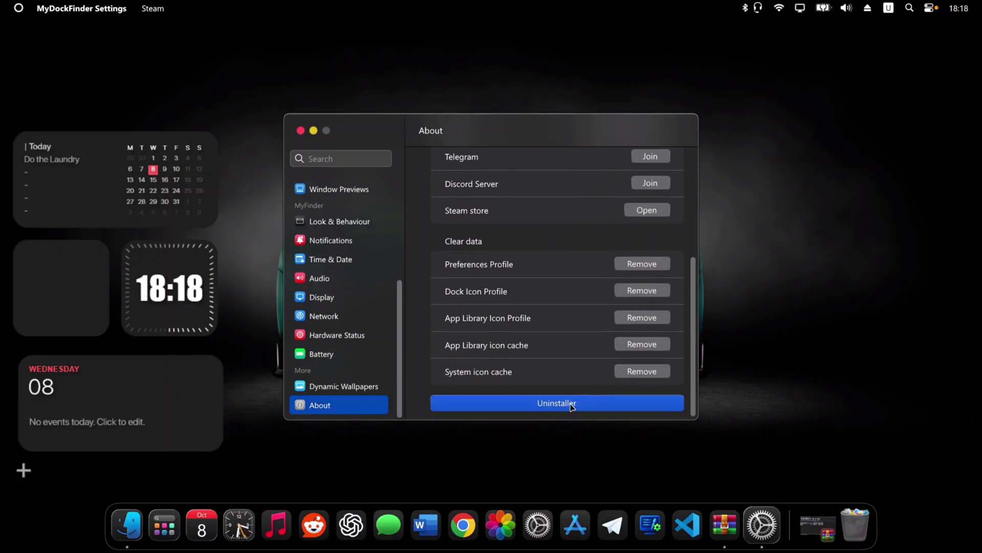
left_click(567, 404)
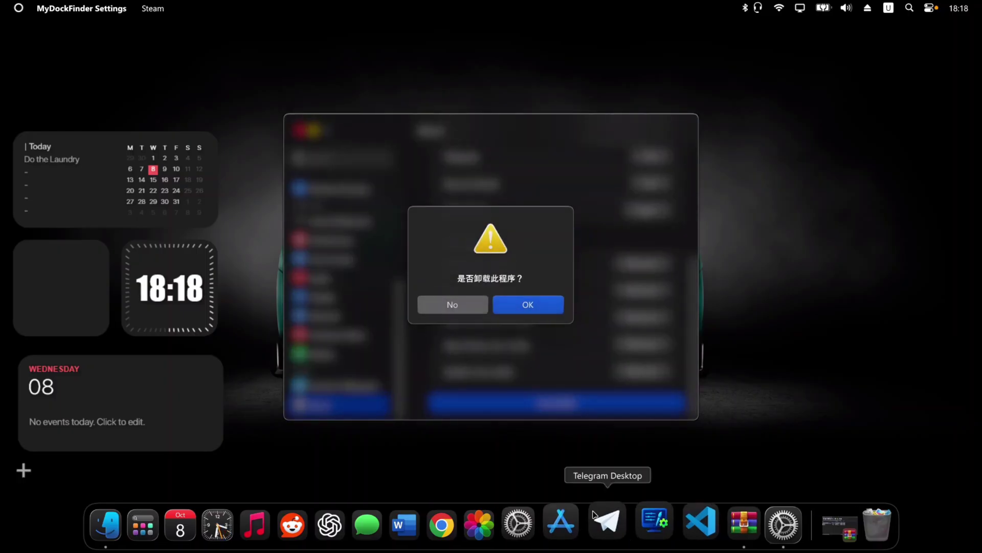
left_click(531, 305)
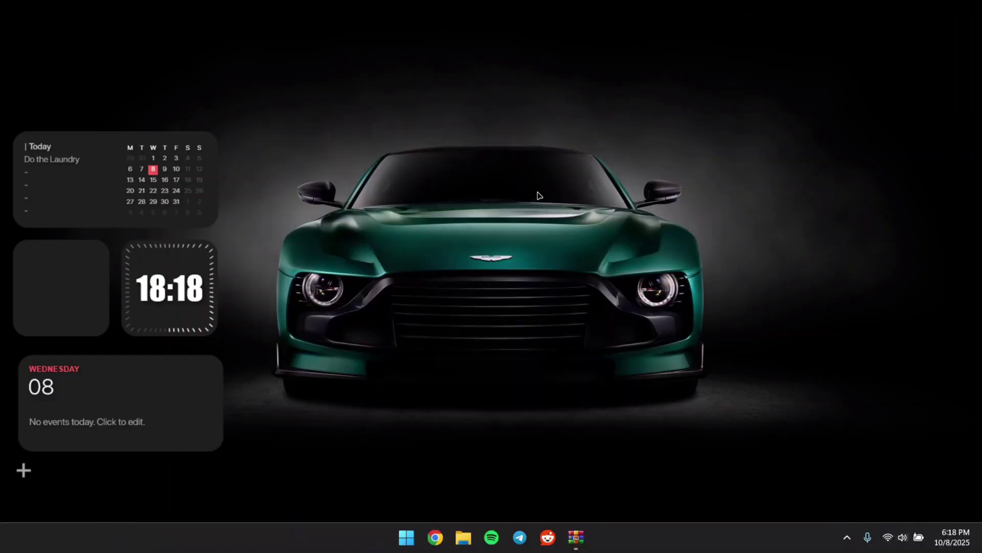
- Uninstall Rainmeter from Installed apps, completely removing its personal settings and skins
key("super+i")
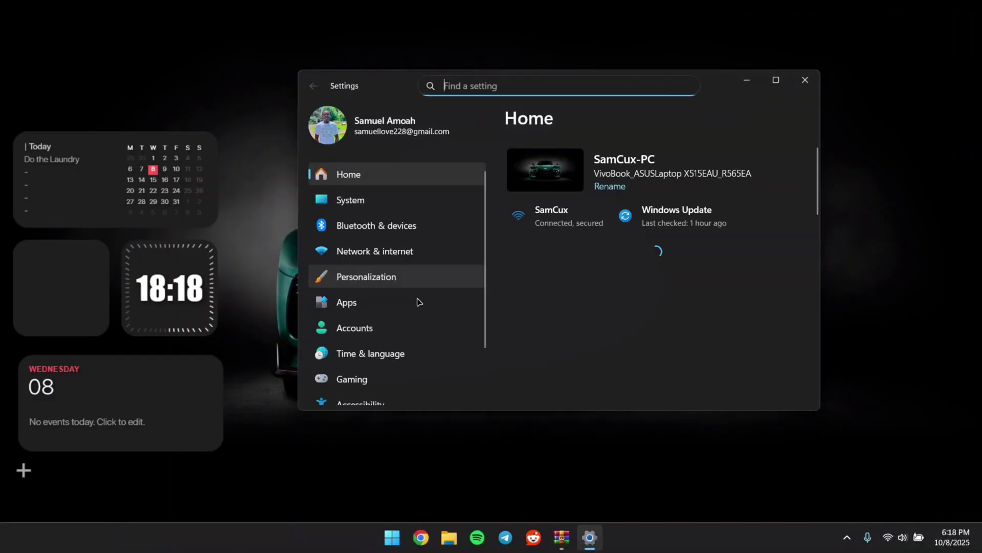
left_click(364, 304)
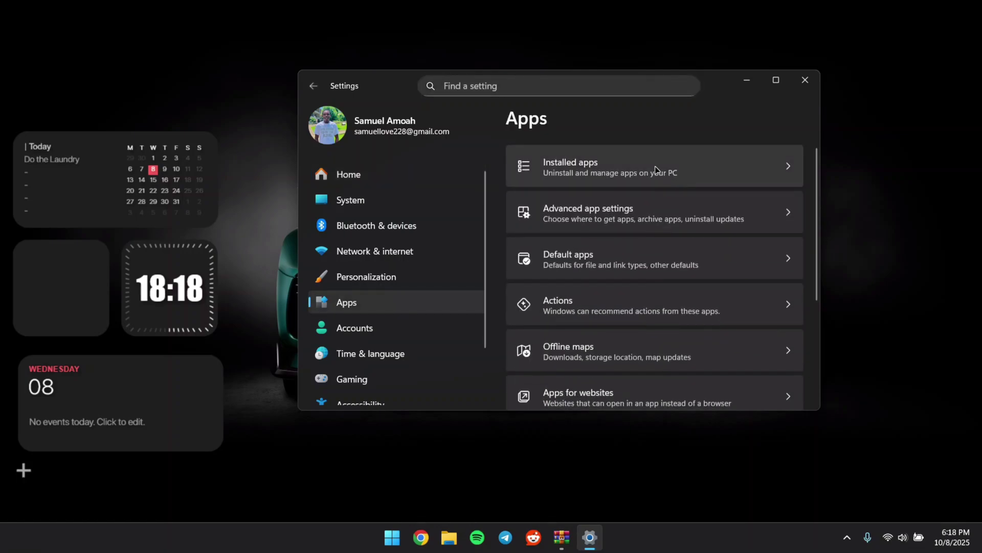
left_click(656, 170)
scroll(652, 262, "down", 3)
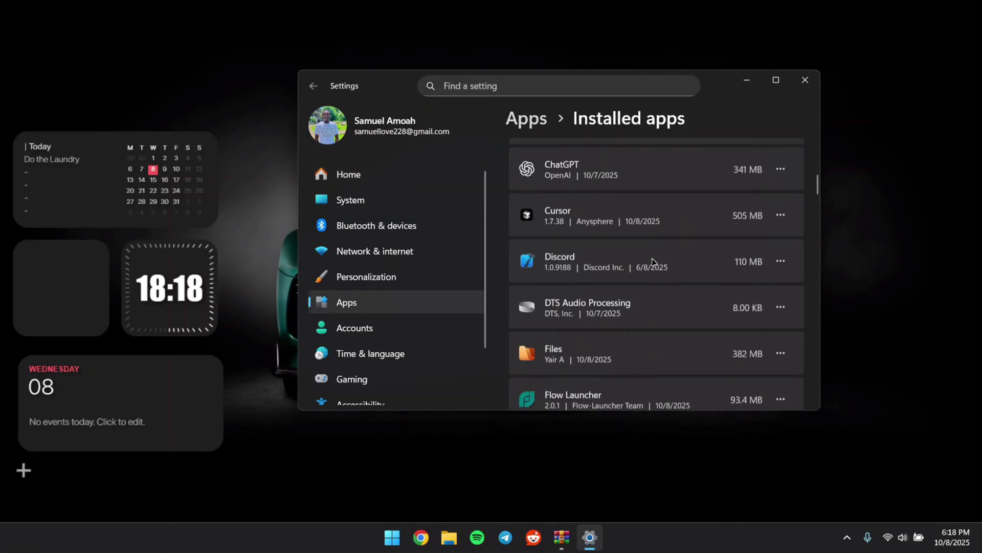
scroll(653, 262, "down", 15)
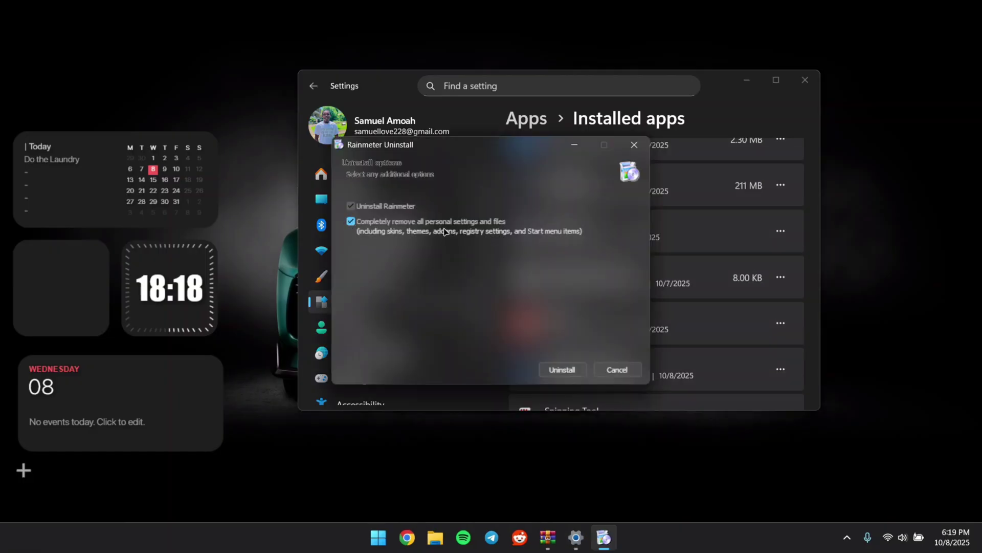
left_click(562, 370)
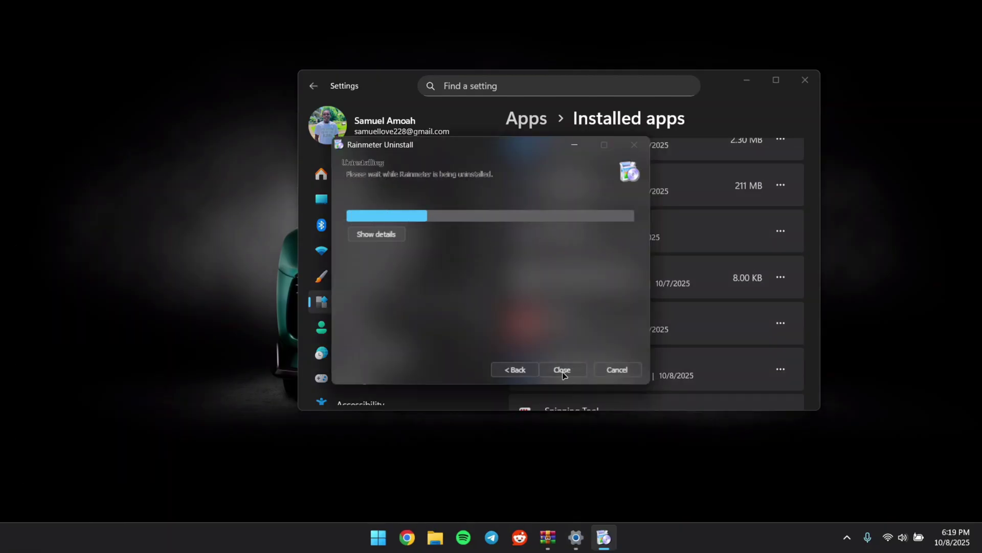
left_click(561, 370)
- Uninstall Windhawk v1.6.1 and its settings from the Installed apps list
scroll(603, 220, "down", 20)
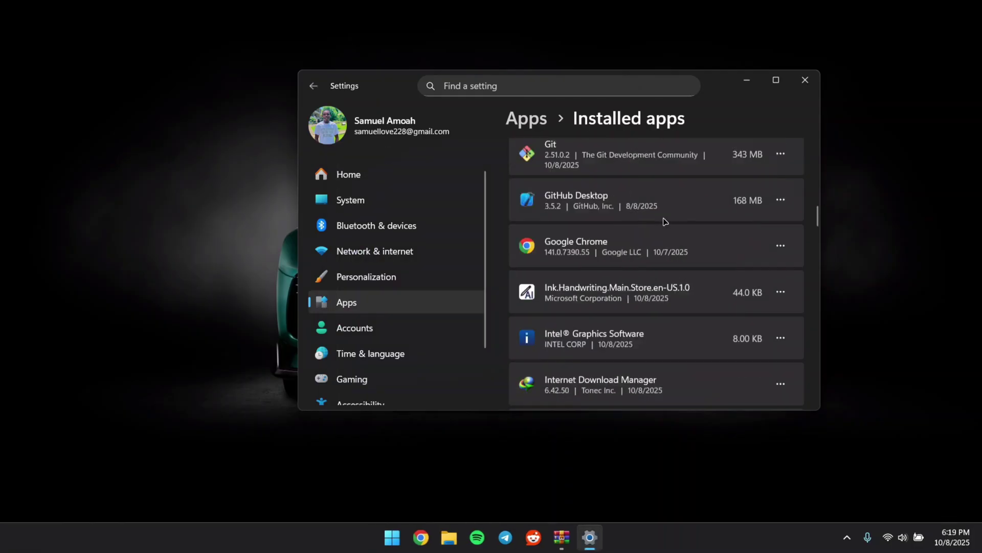
scroll(663, 221, "down", 5)
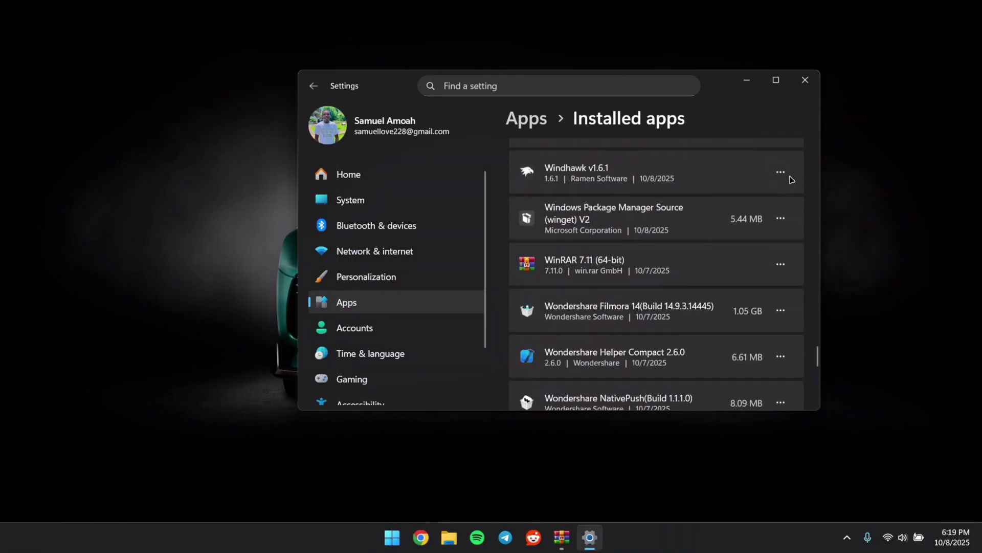
left_click(781, 172)
left_click(675, 221)
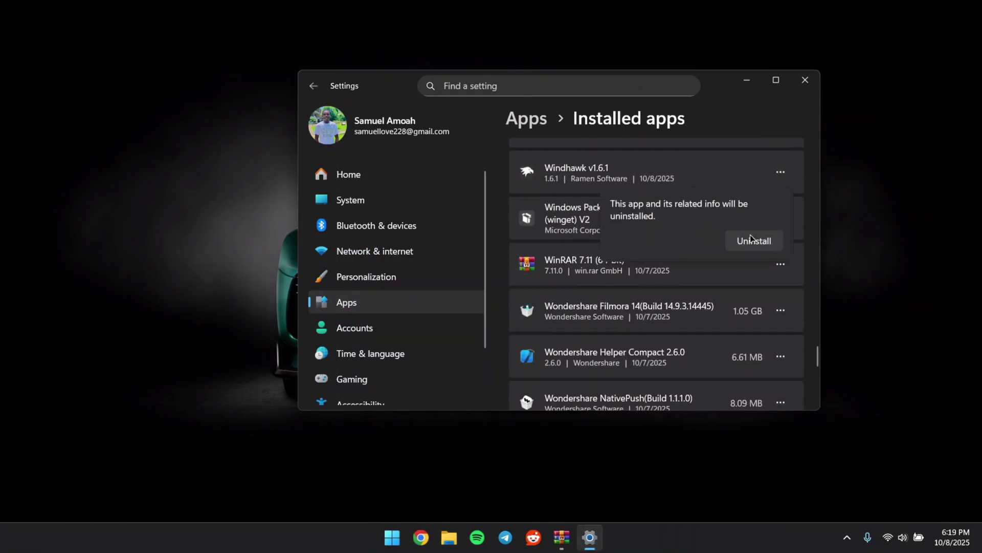
left_click(750, 244)
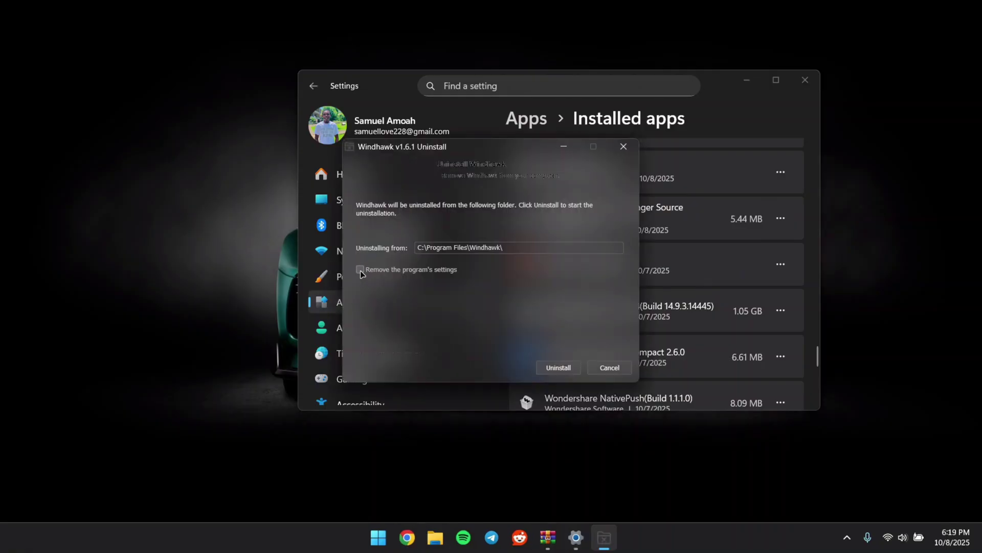
left_click(566, 368)
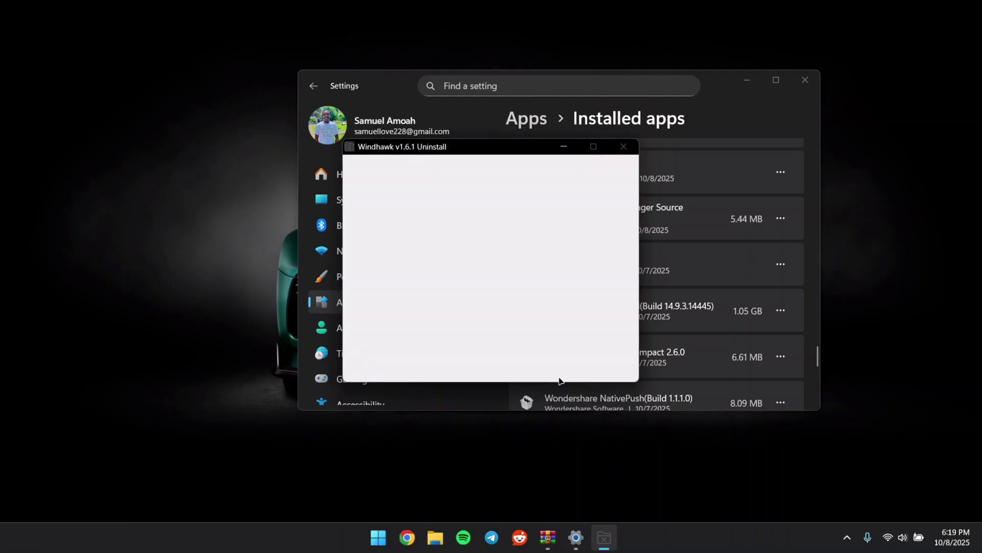
left_click(558, 367)
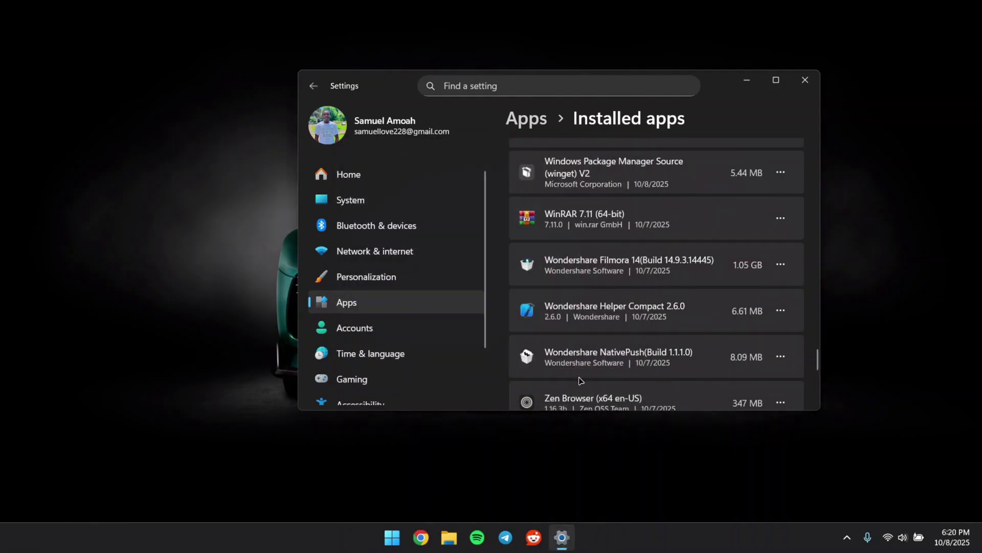
- Close Settings, then delete everything in the leftover C:\MyDockFinder folder in File Explorer
left_click(811, 88)
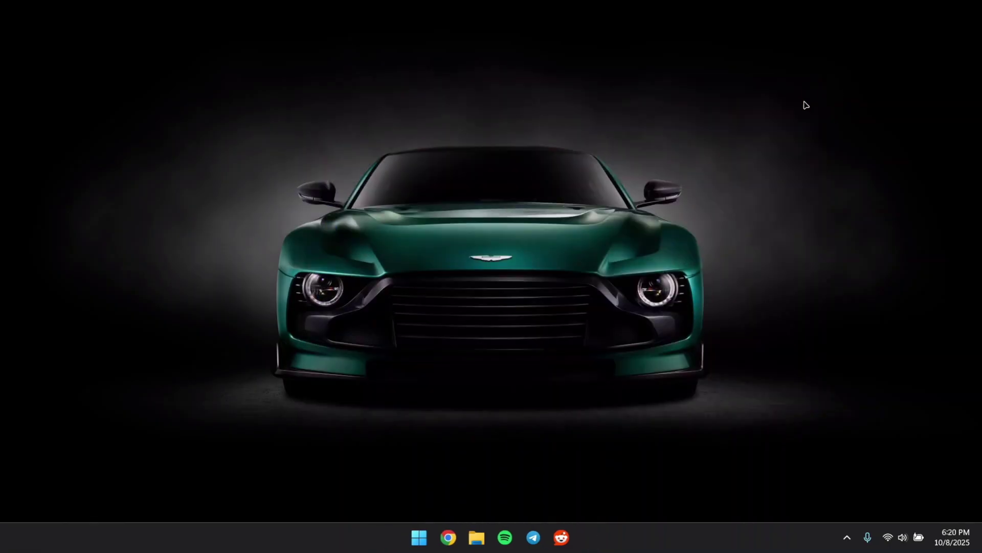
key("super+e")
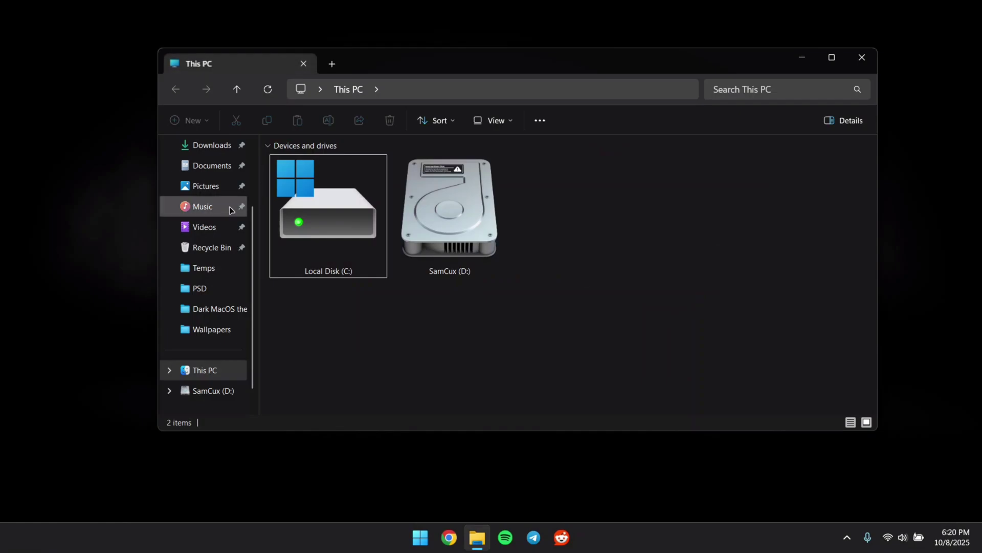
double_click(352, 220)
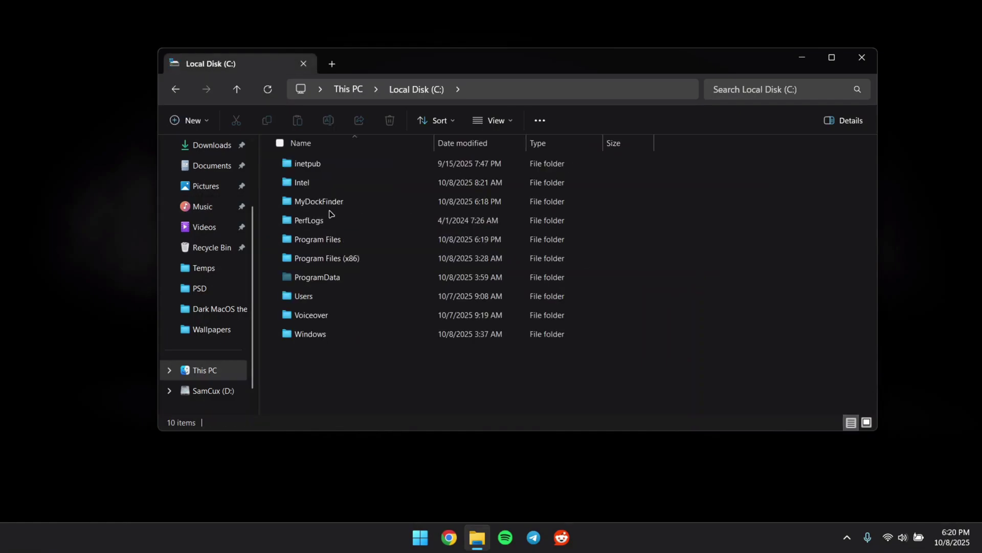
double_click(335, 202)
key("ctrl+a")
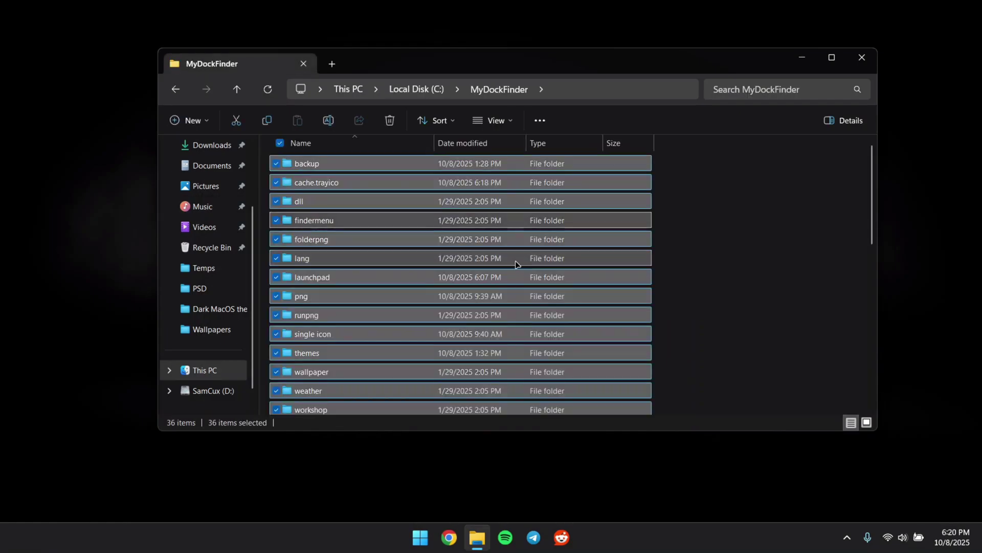
left_click(391, 123)
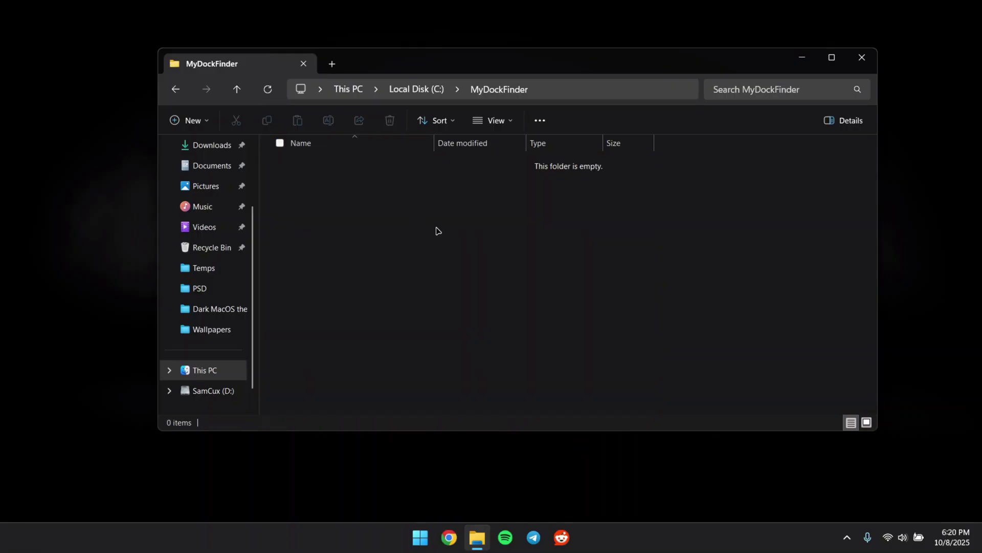
left_click(425, 89)
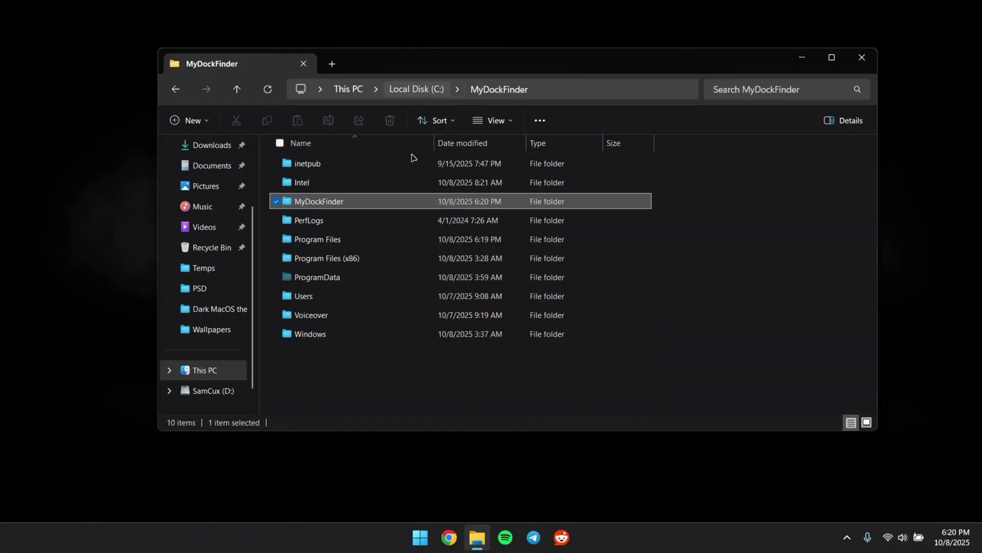
left_click(861, 61)
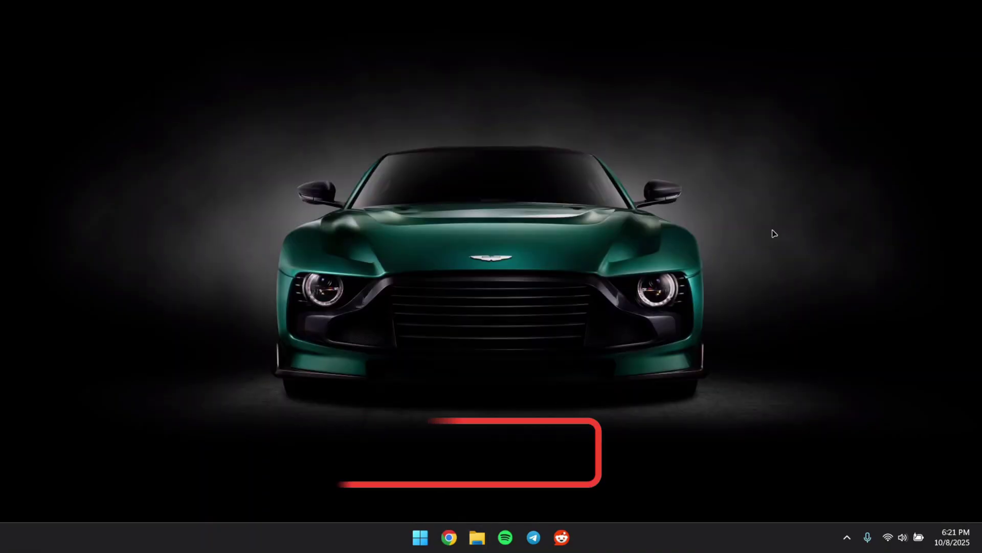